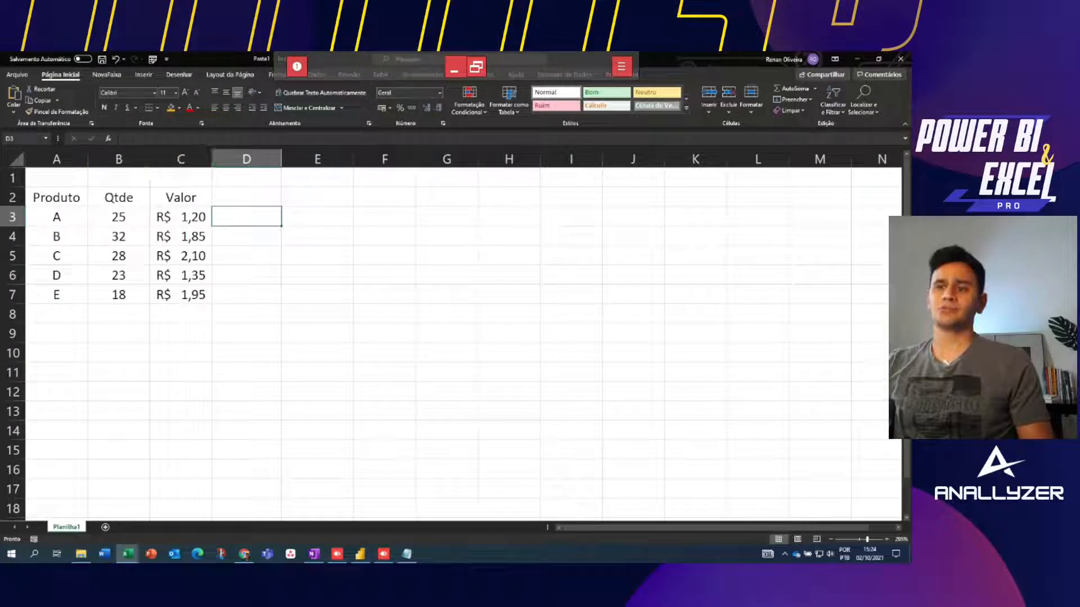
# Look over the Produto, Qtde and Valor data by selecting ranges and individual cells
pyautogui.moveTo(56, 198); pyautogui.dragTo(182, 310)
pyautogui.click(317, 217)
pyautogui.click(119, 217)
pyautogui.moveTo(56, 198); pyautogui.dragTo(248, 296)
pyautogui.click(246, 236)
pyautogui.click(181, 217)
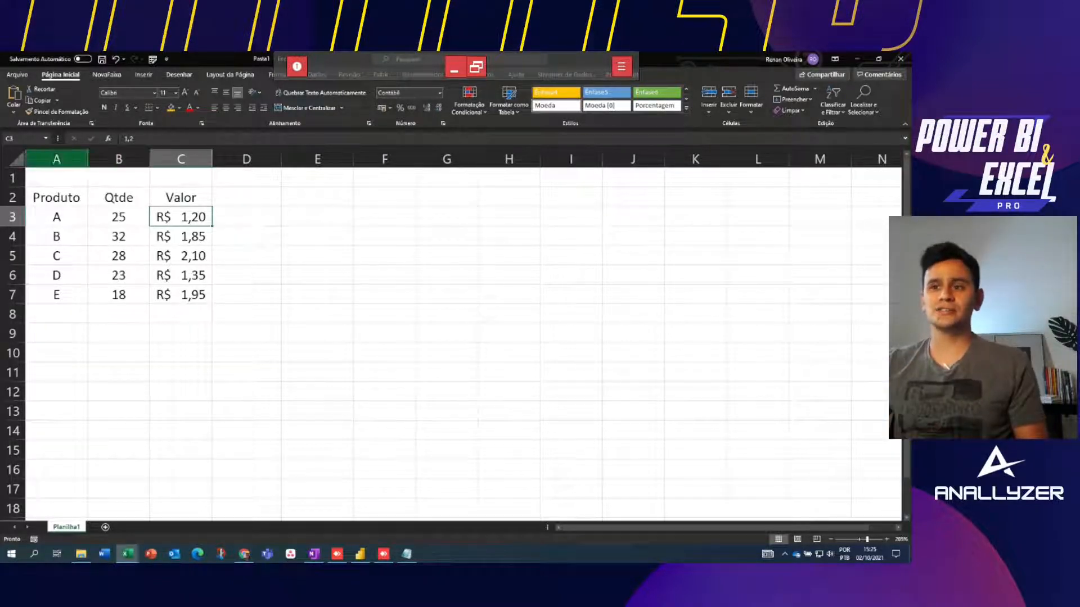
# Select A2:C7 and bring up the Formatar como Tabela style gallery
pyautogui.moveTo(56, 198); pyautogui.dragTo(181, 295)
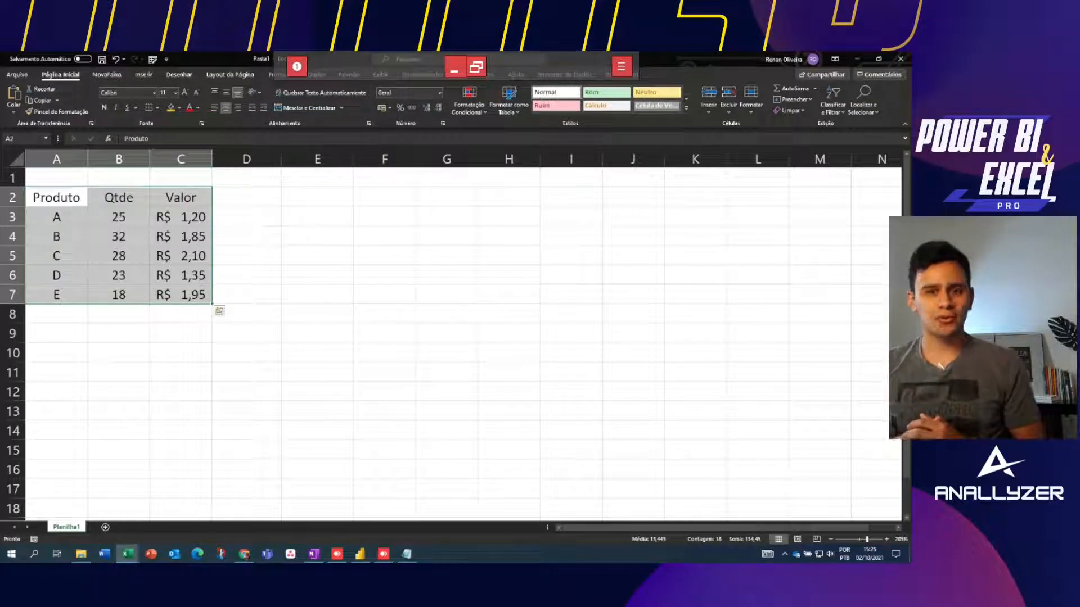
pyautogui.click(317, 255)
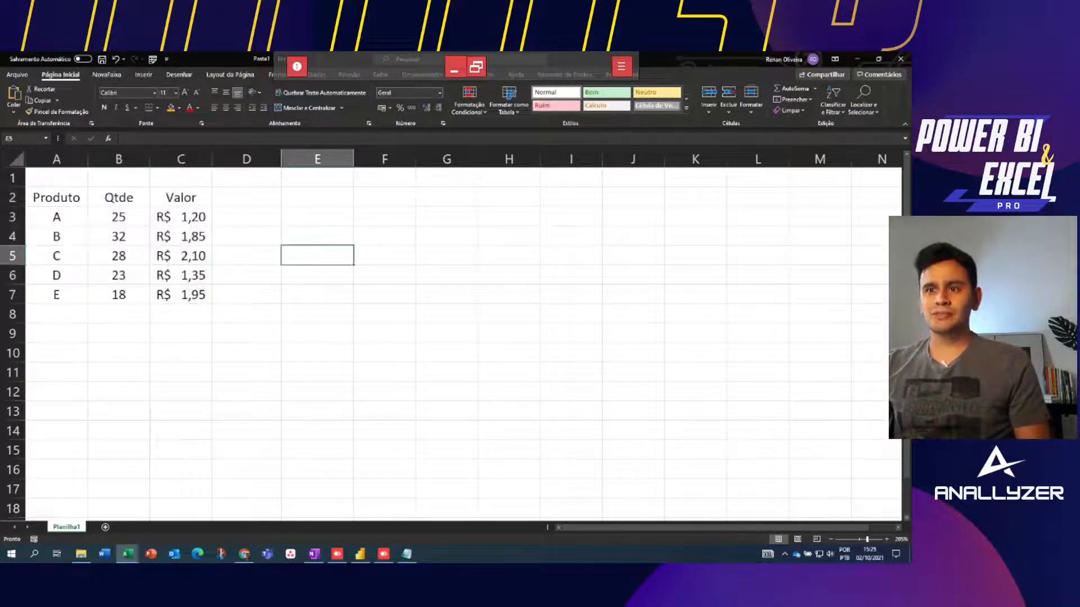
pyautogui.moveTo(56, 198); pyautogui.dragTo(181, 294)
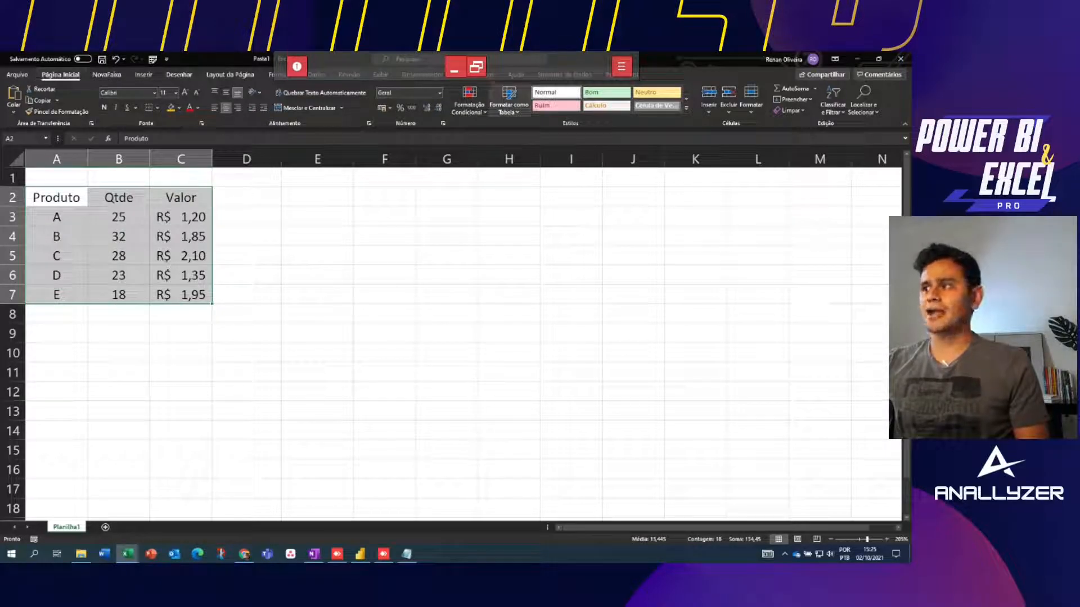
pyautogui.click(509, 101)
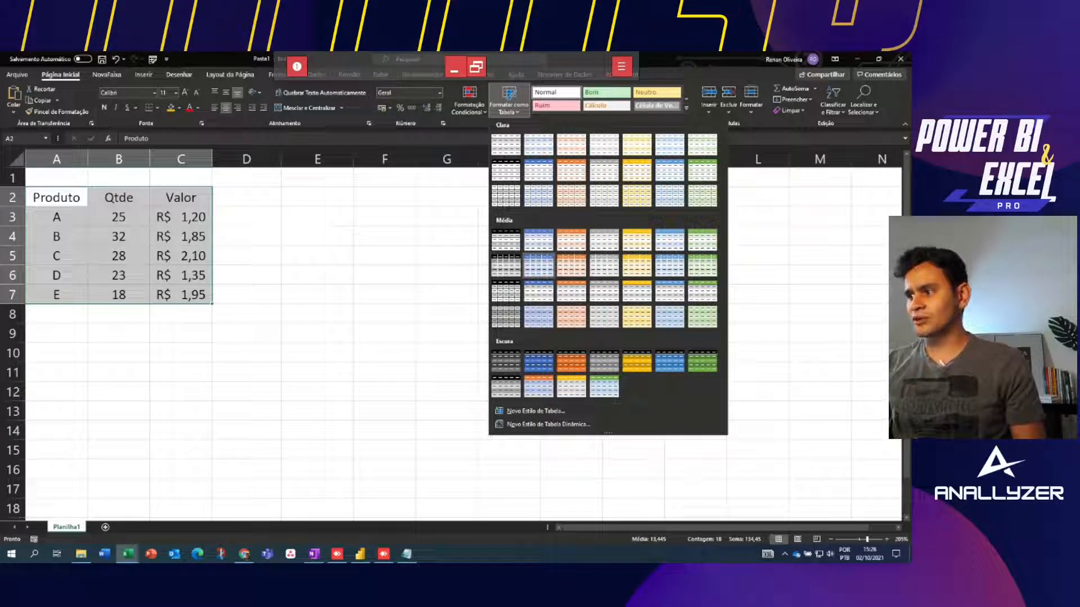
# Apply a blue table style to A2:C7, keeping 'Minha tabela tem cabeçalhos' checked
pyautogui.click(538, 264)
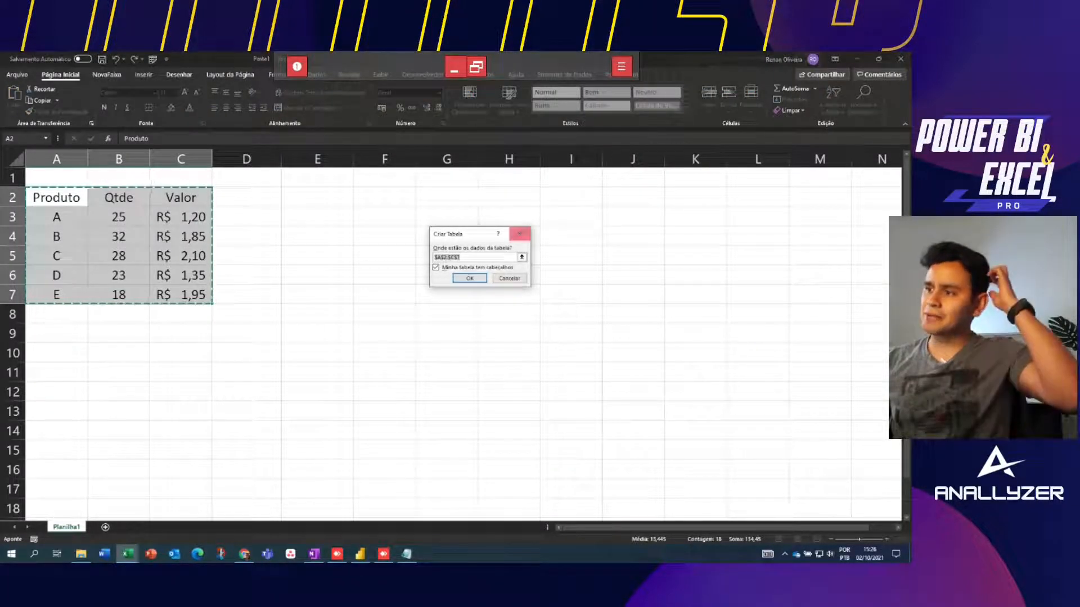
pyautogui.moveTo(506, 233); pyautogui.dragTo(310, 230)
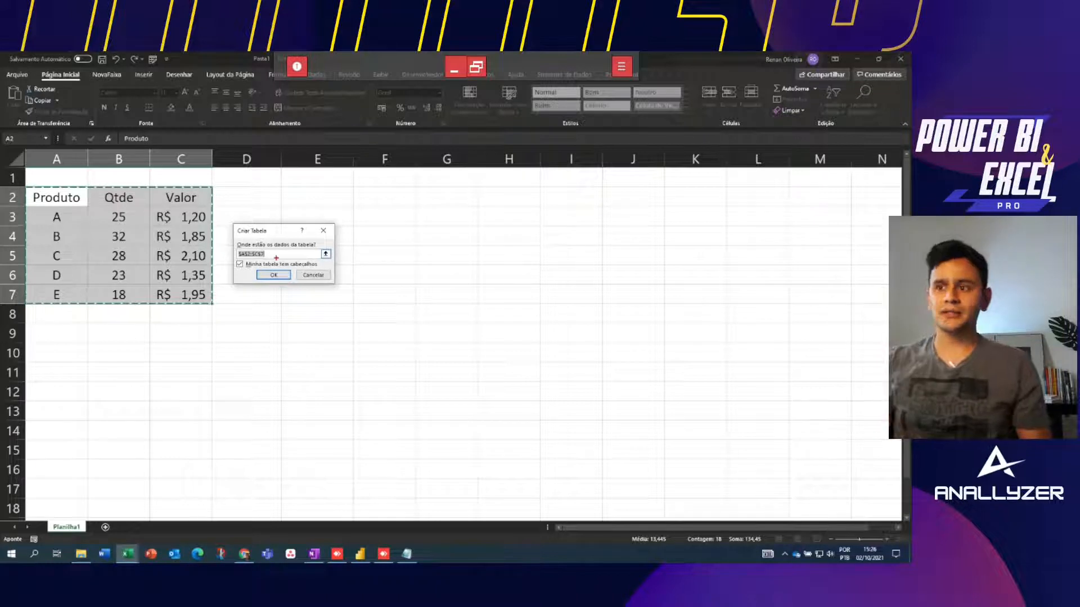
pyautogui.moveTo(234, 246); pyautogui.dragTo(276, 263)
pyautogui.moveTo(21, 185); pyautogui.dragTo(218, 309)
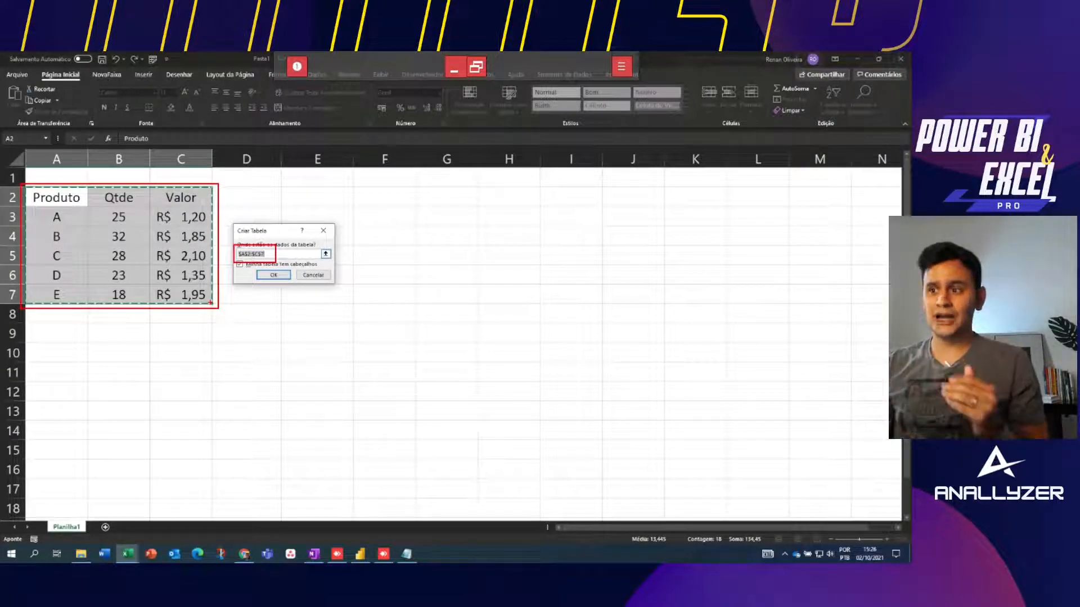
pyautogui.press('Escape')
pyautogui.hotkey('ctrl', '2')
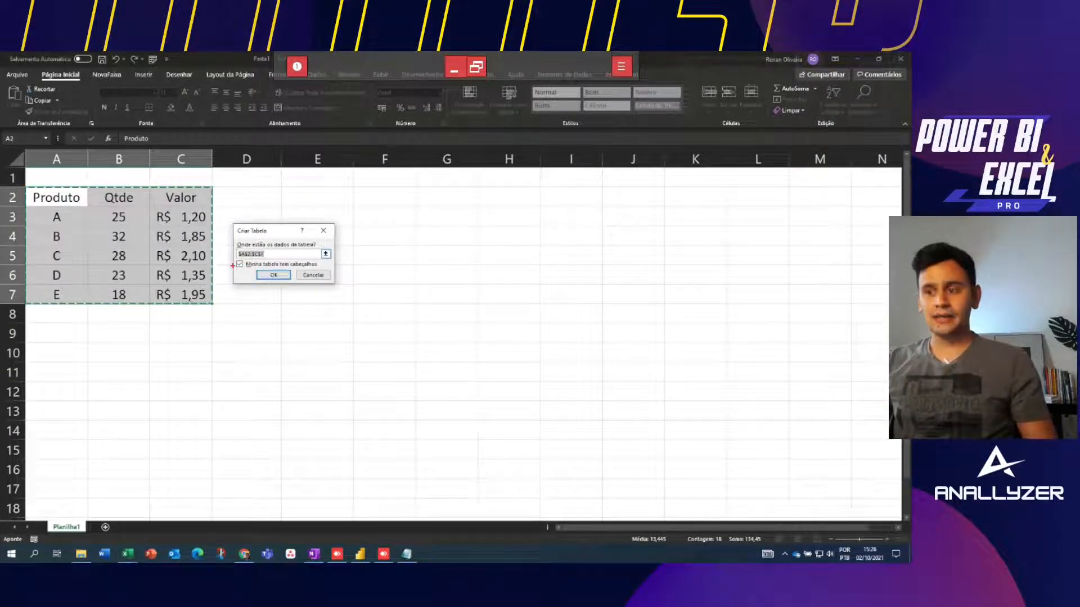
pyautogui.moveTo(233, 259); pyautogui.dragTo(245, 273)
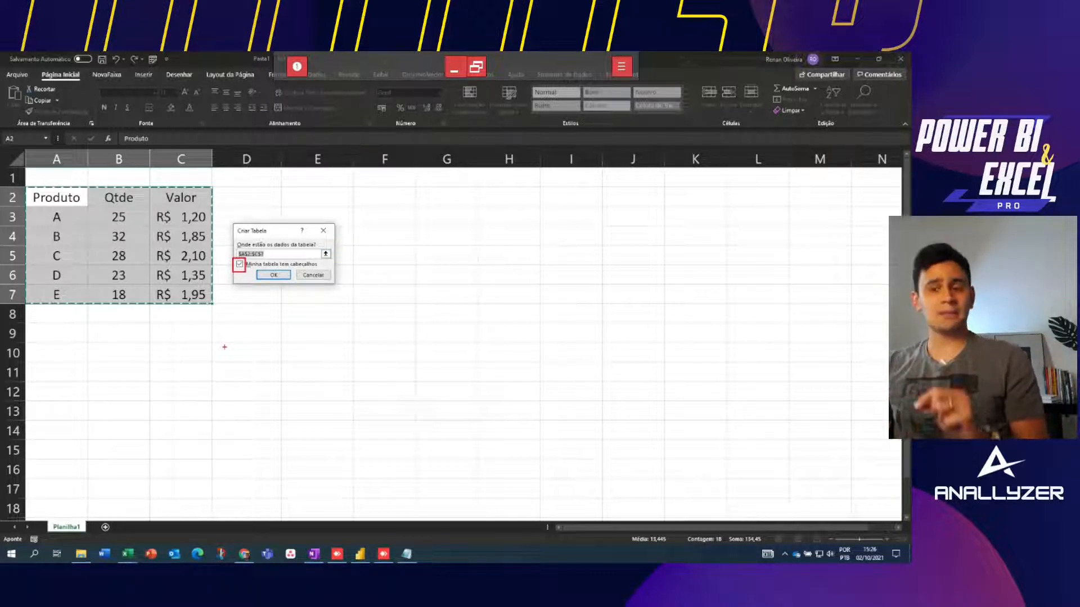
pyautogui.moveTo(23, 187)
pyautogui.mouseDown()
pyautogui.moveTo(185, 217)
pyautogui.moveTo(213, 208)
pyautogui.mouseUp()
pyautogui.press('Escape')
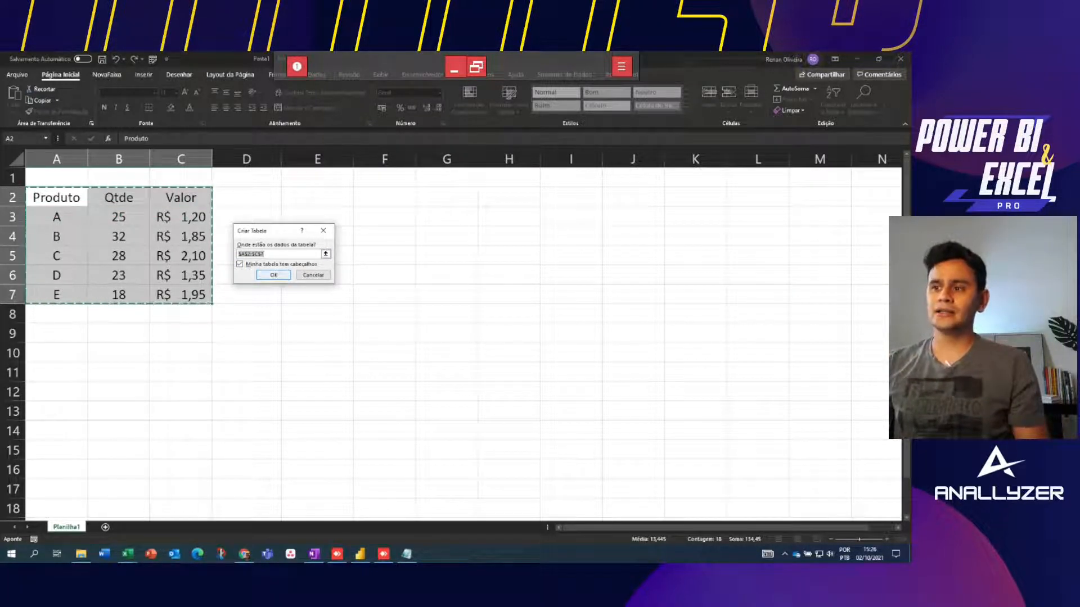
pyautogui.click(273, 275)
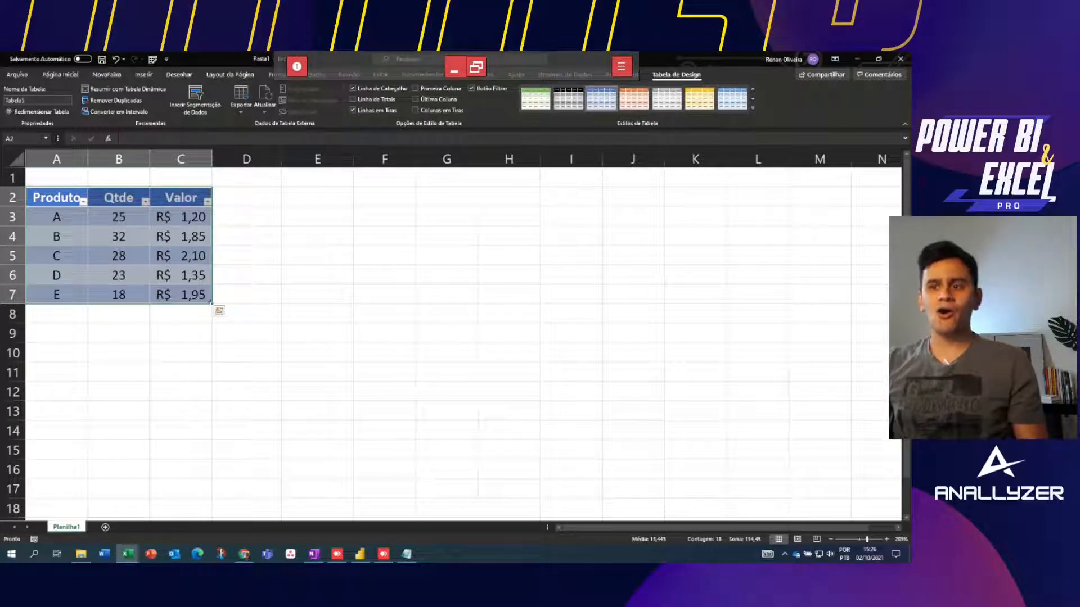
pyautogui.click(247, 236)
pyautogui.moveTo(57, 197); pyautogui.dragTo(180, 295)
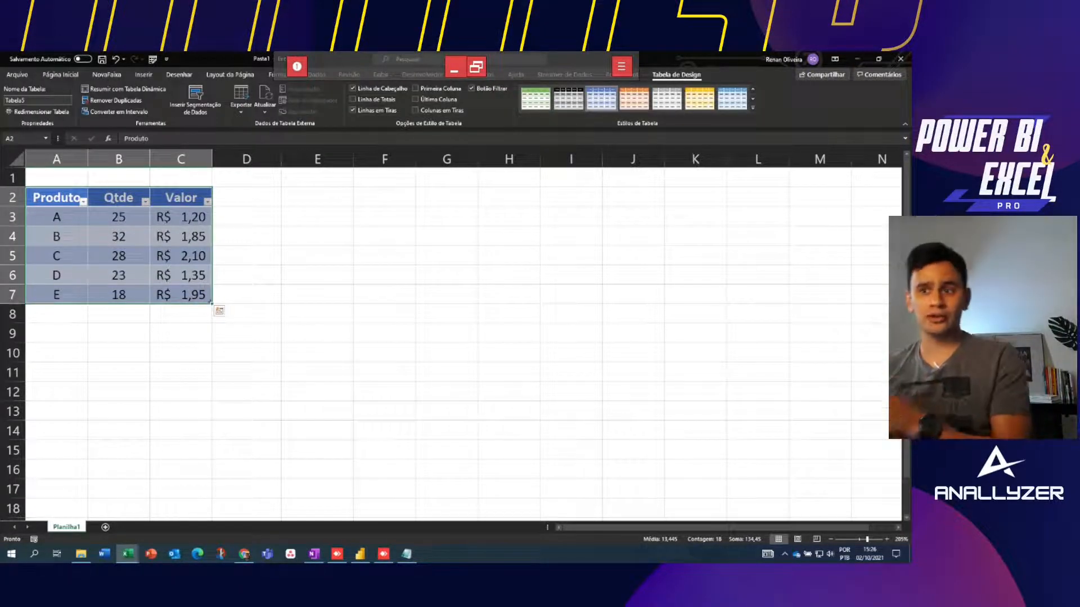
pyautogui.click(56, 197)
pyautogui.moveTo(57, 197); pyautogui.dragTo(182, 198)
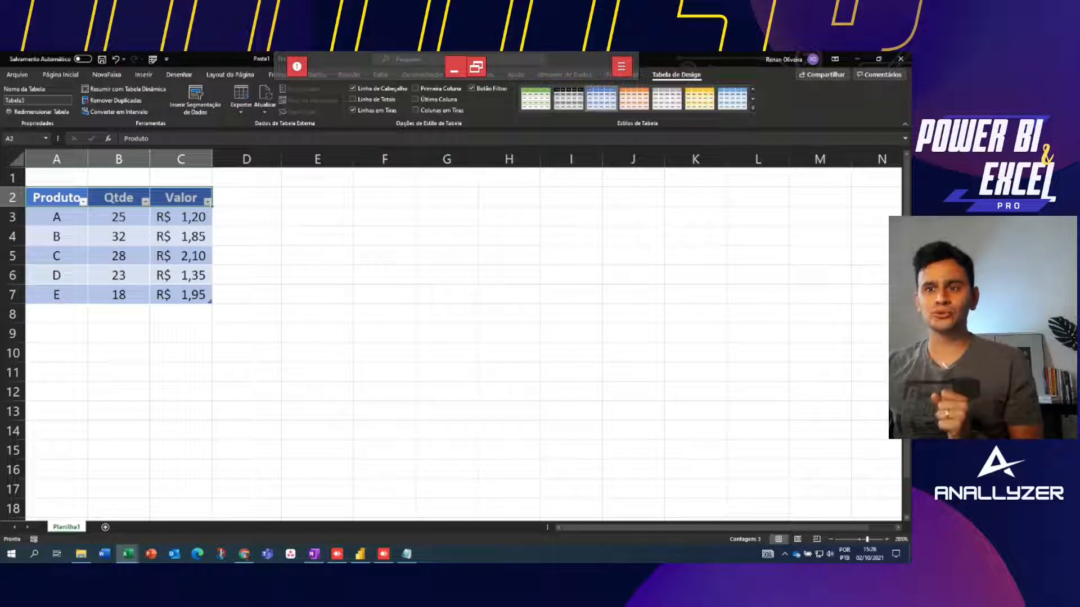
pyautogui.moveTo(56, 217); pyautogui.dragTo(181, 295)
pyautogui.click(119, 256)
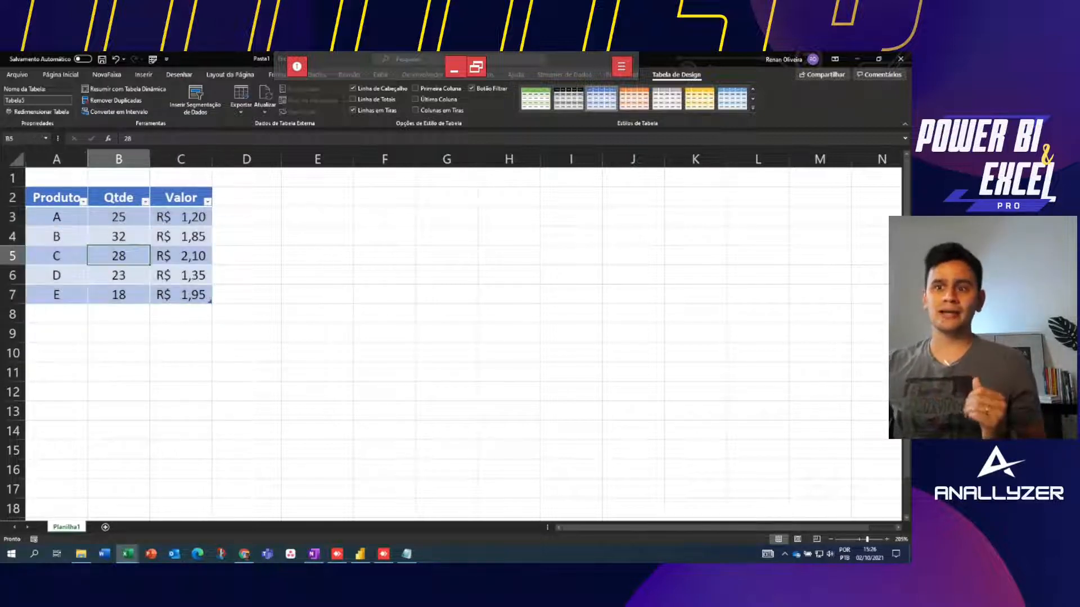
pyautogui.moveTo(56, 217); pyautogui.dragTo(181, 217)
pyautogui.moveTo(56, 236); pyautogui.dragTo(181, 236)
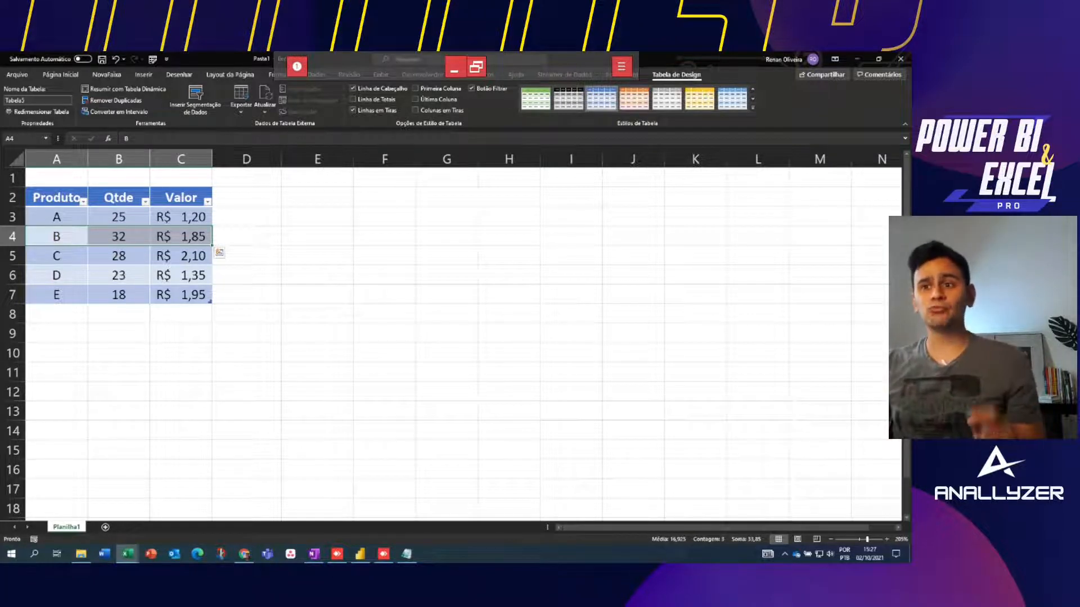
pyautogui.click(118, 217)
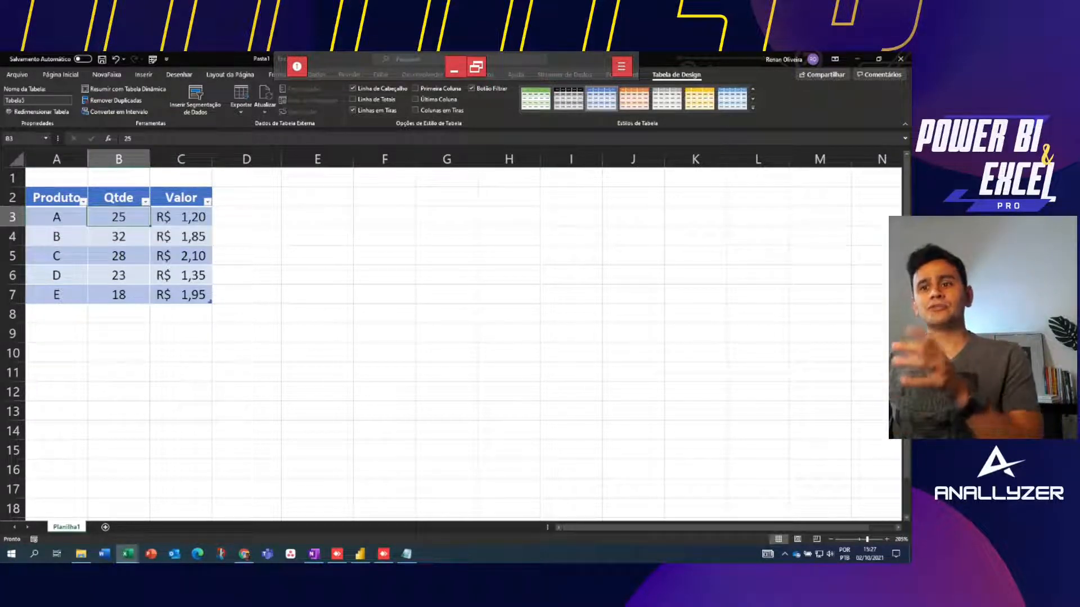
pyautogui.moveTo(56, 198); pyautogui.dragTo(181, 295)
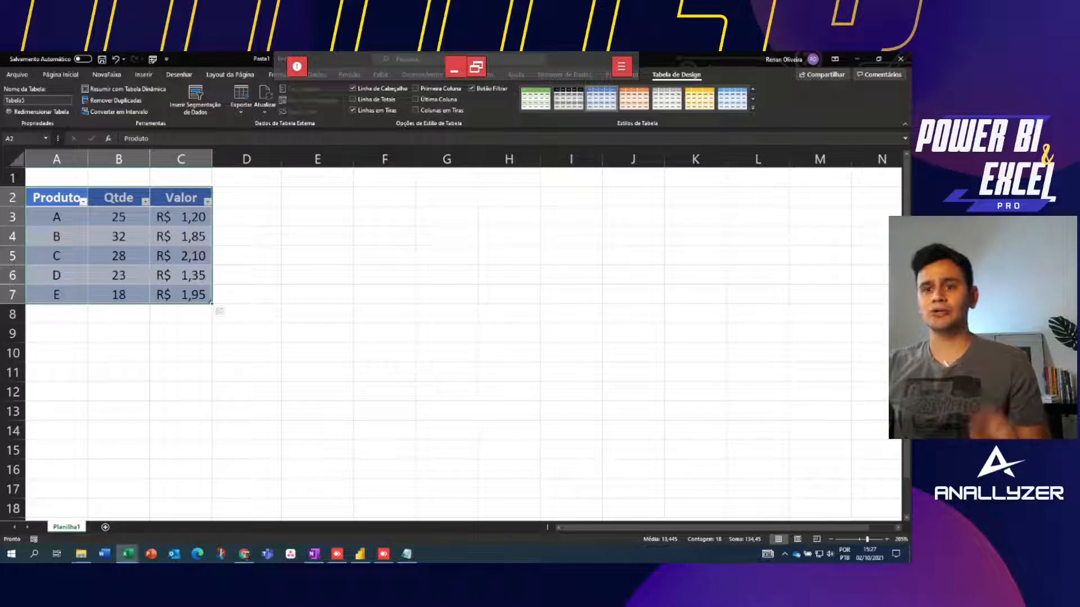
pyautogui.click(317, 236)
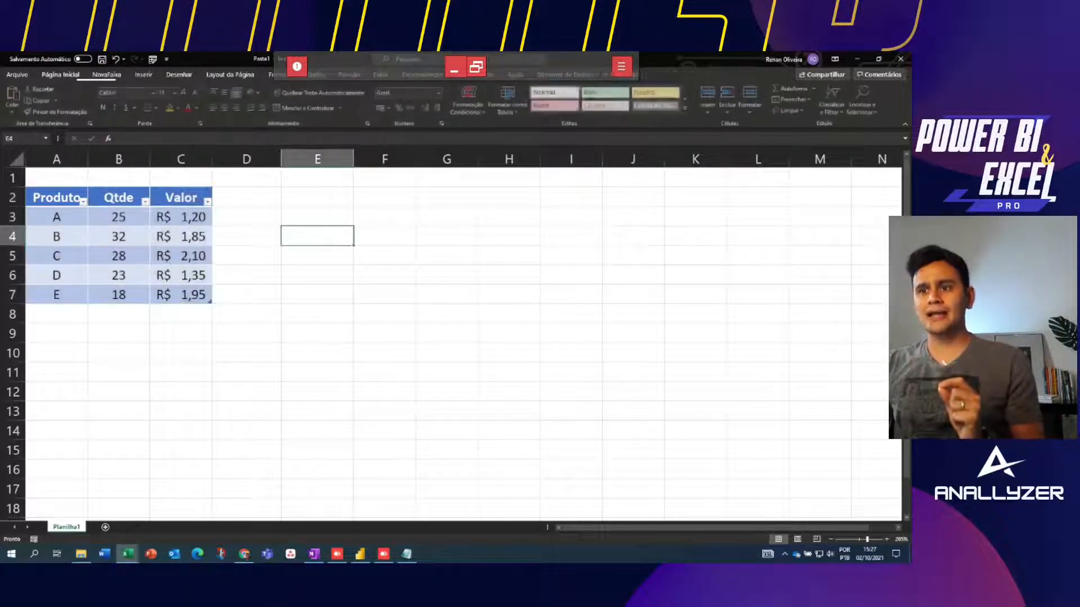
# Select cell B5 inside the table so the Tabela de Design tab appears
pyautogui.click(119, 256)
pyautogui.press('Left')
pyautogui.press('Up')
pyautogui.press('Up')
pyautogui.press('Up')
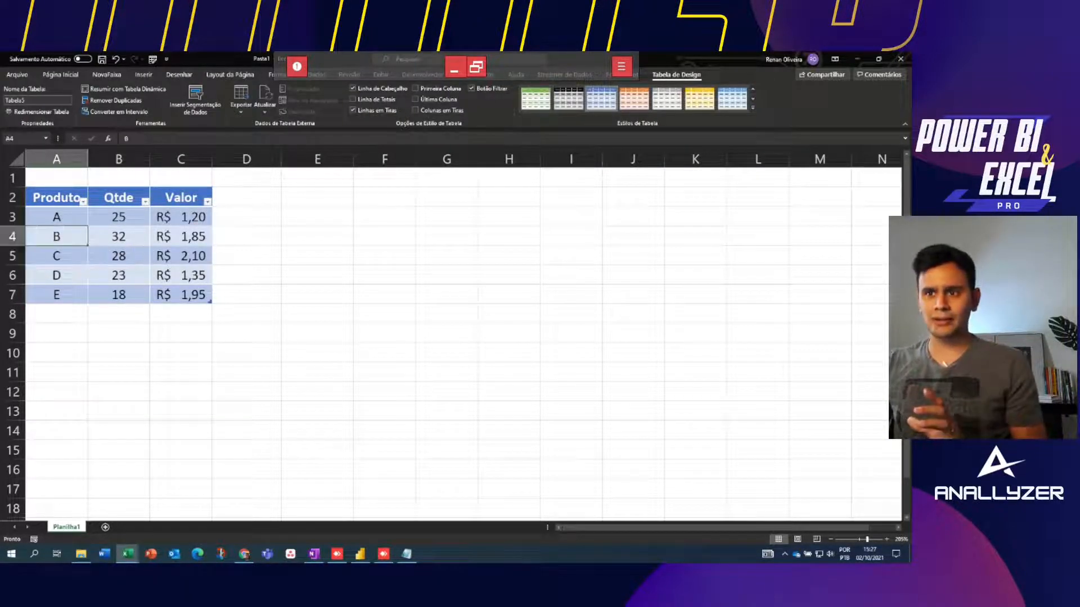
pyautogui.press('Right')
pyautogui.press('Right')
pyautogui.press('Down')
pyautogui.press('Down')
pyautogui.press('Down')
pyautogui.press('Down')
pyautogui.press('Left')
pyautogui.press('Left')
pyautogui.press('Up')
pyautogui.press('Up')
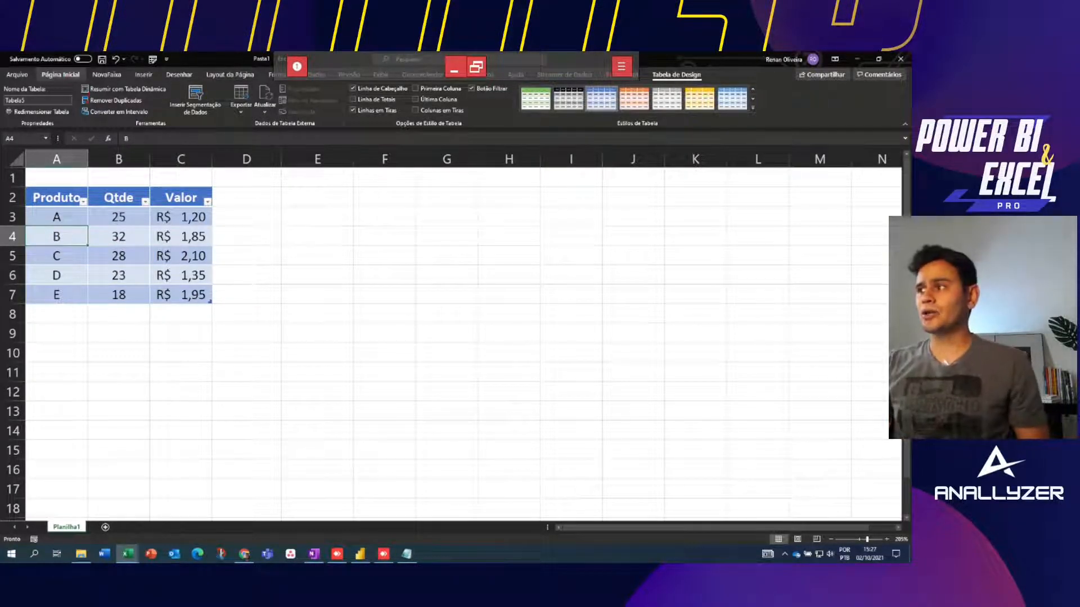
pyautogui.moveTo(649, 67); pyautogui.dragTo(707, 84)
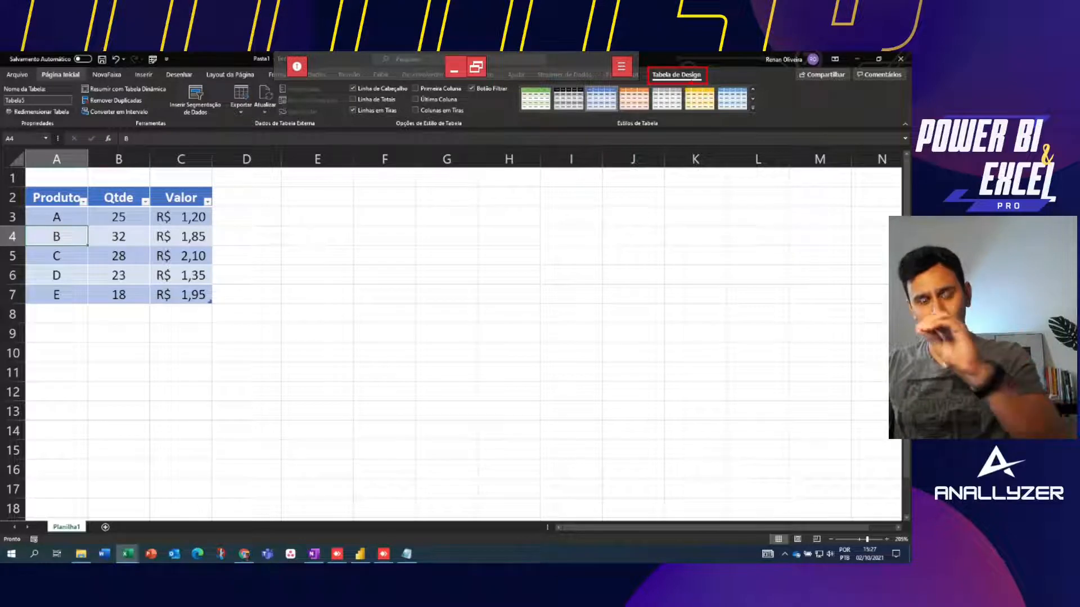
pyautogui.press('Escape')
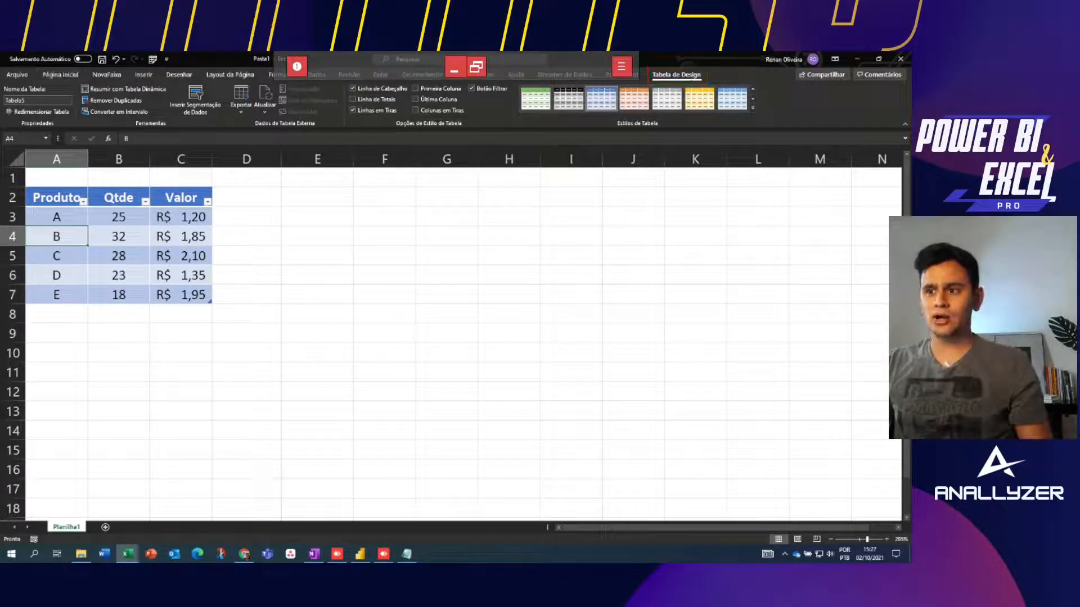
pyautogui.click(317, 236)
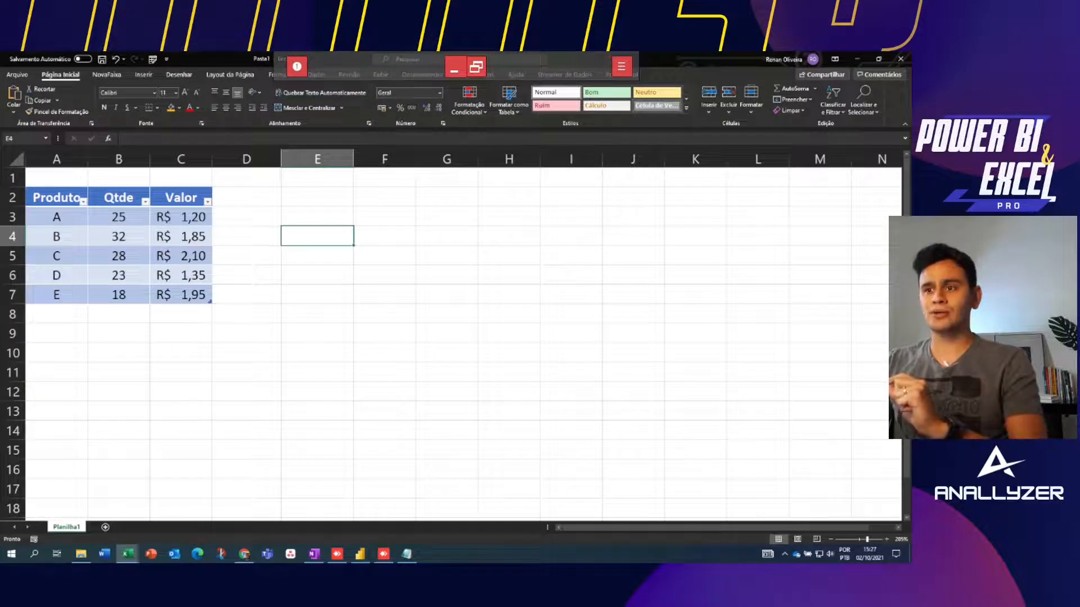
pyautogui.click(118, 256)
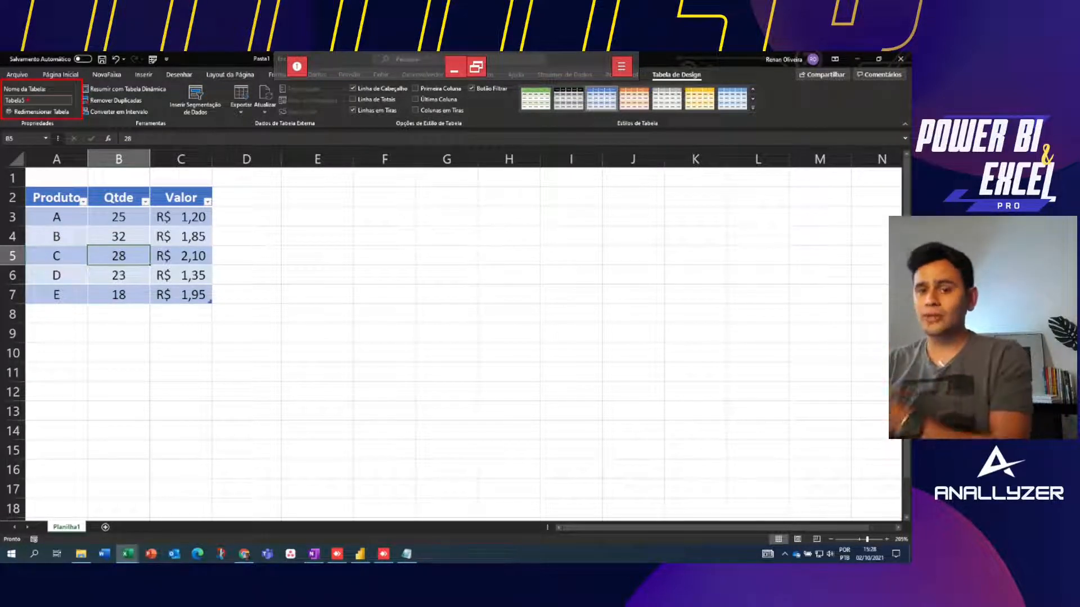
pyautogui.click(27, 100)
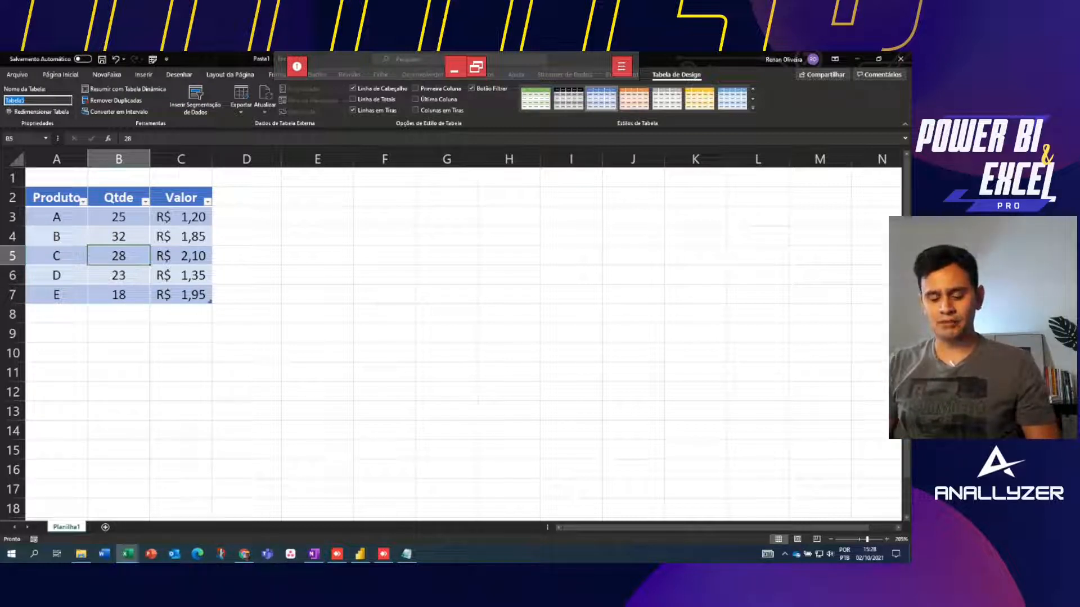
pyautogui.write('Cadastr')
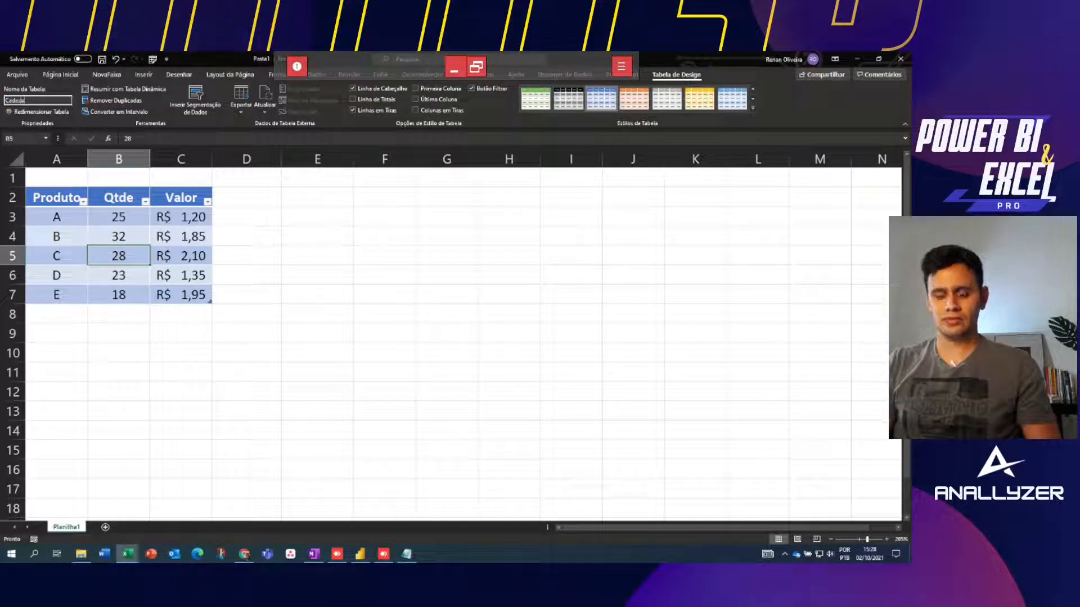
pyautogui.write('o')
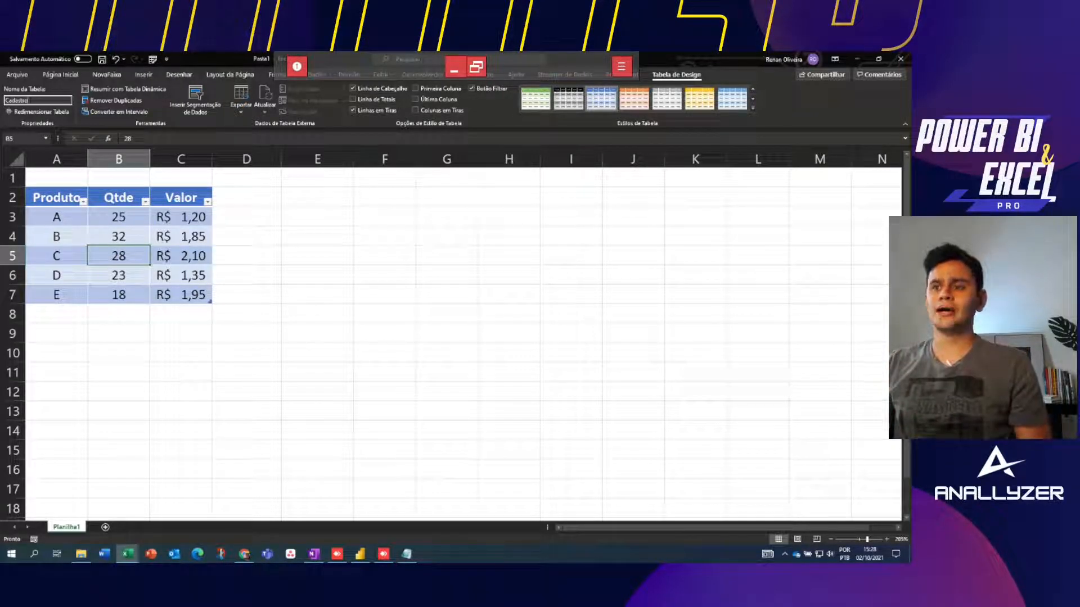
pyautogui.click(385, 236)
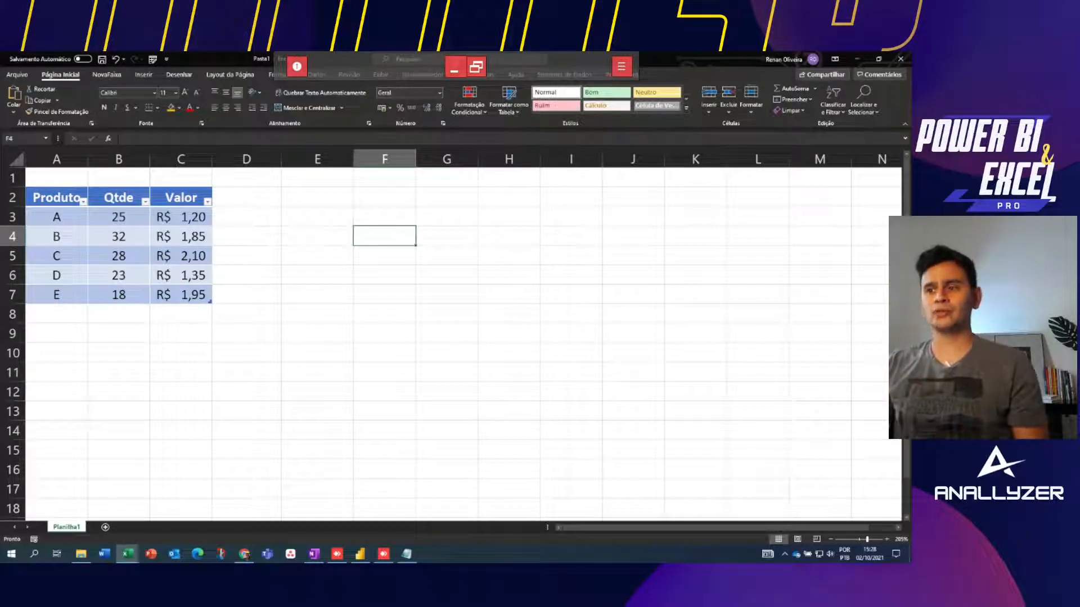
pyautogui.click(118, 256)
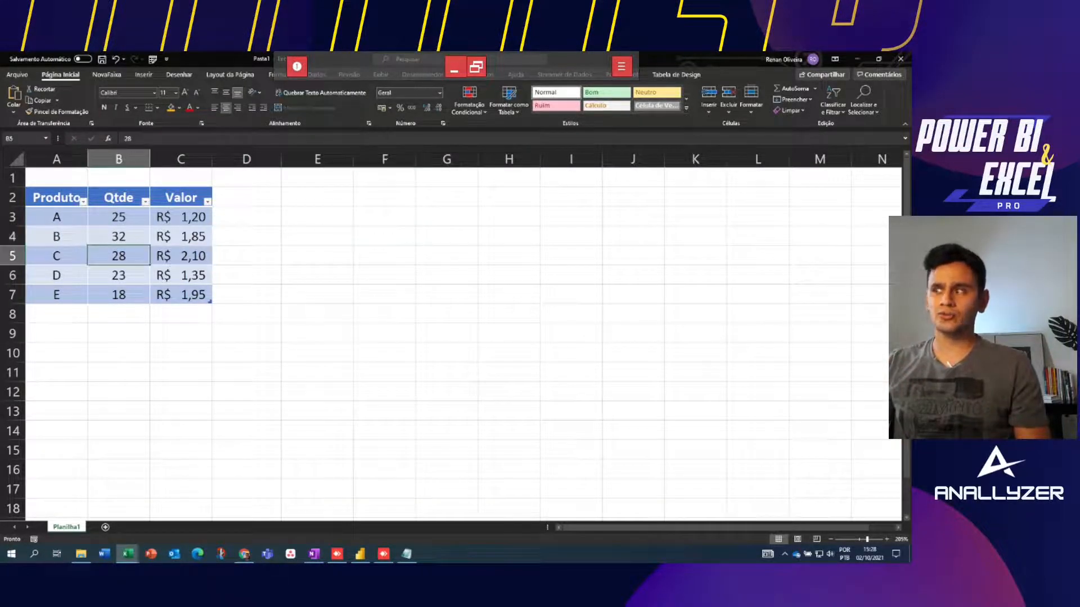
pyautogui.click(676, 75)
pyautogui.click(38, 101)
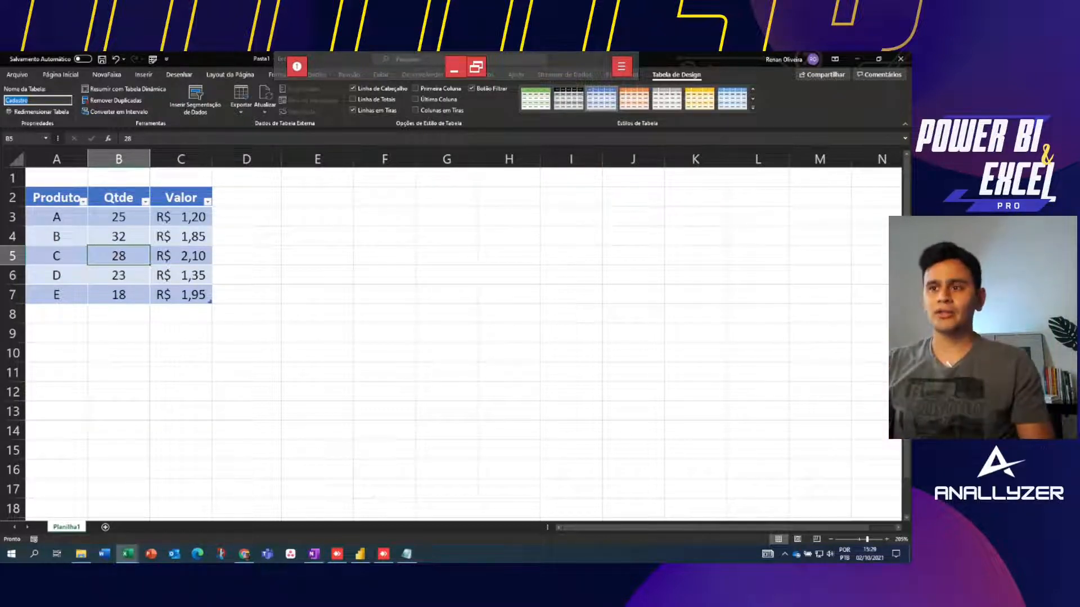
pyautogui.click(385, 236)
pyautogui.click(180, 236)
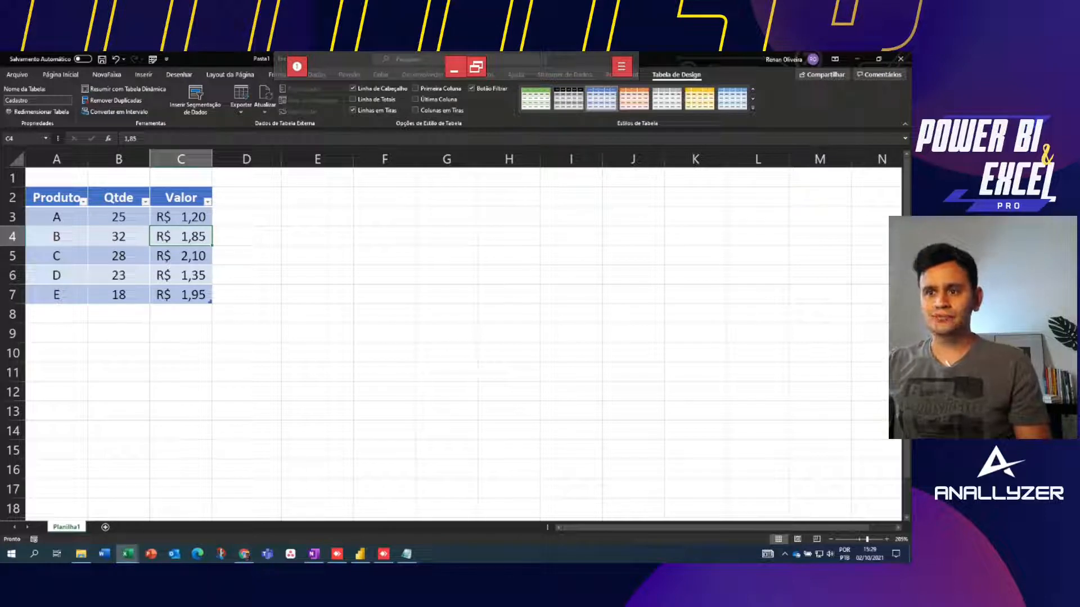
pyautogui.click(56, 314)
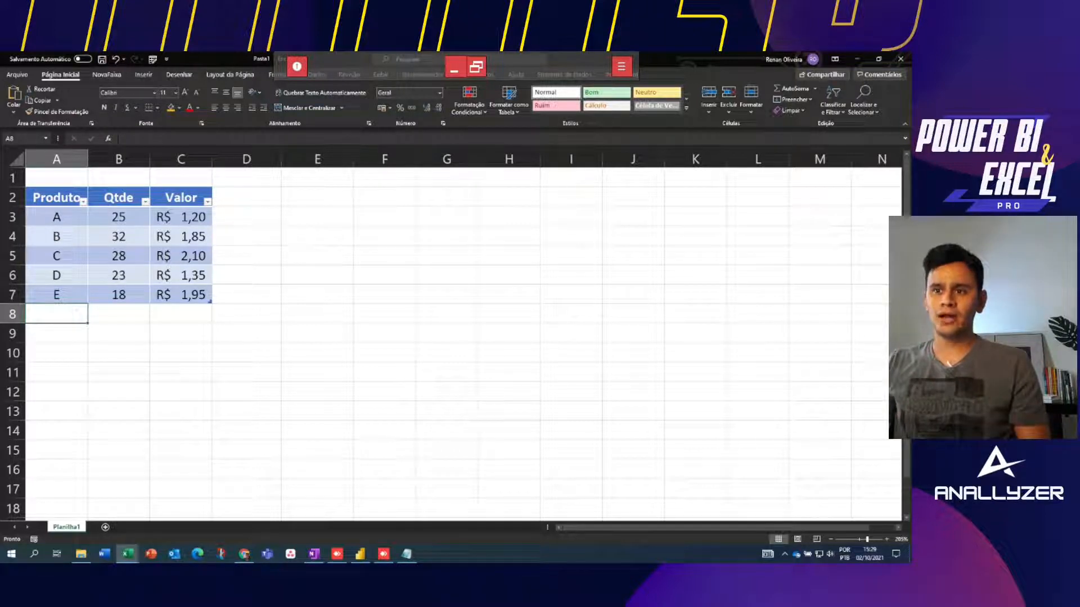
pyautogui.click(57, 217)
pyautogui.press('Down')
pyautogui.press('Down')
pyautogui.press('Down')
pyautogui.press('Down')
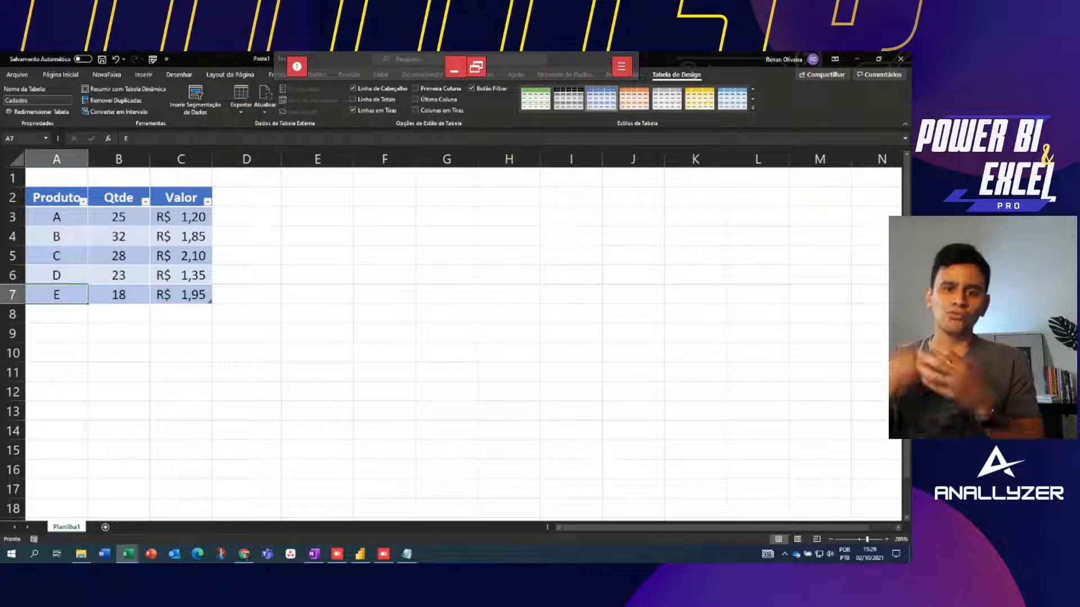
pyautogui.press('Down')
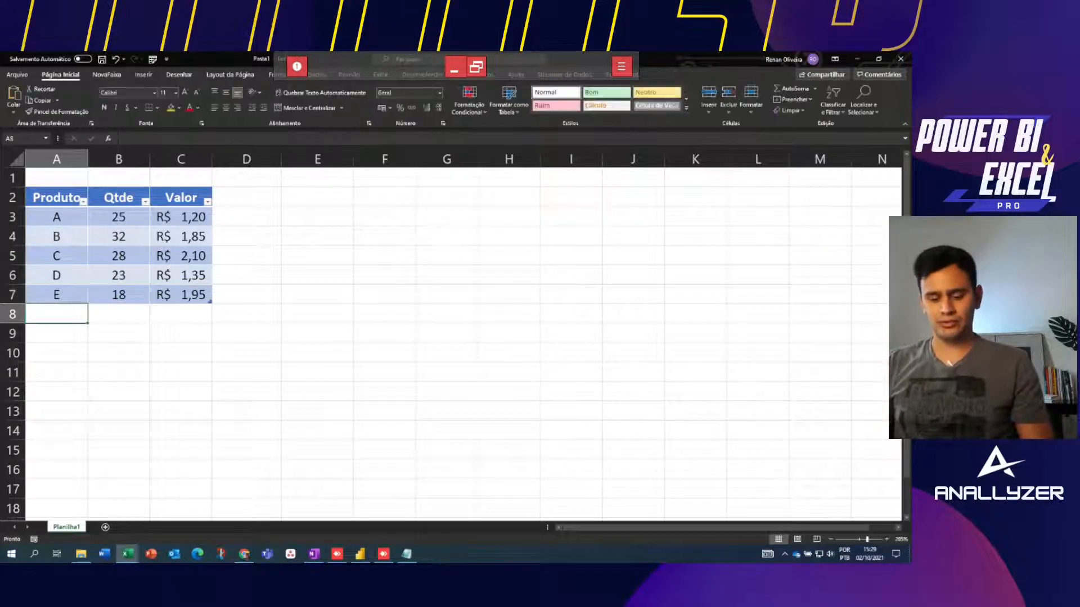
pyautogui.write('F')
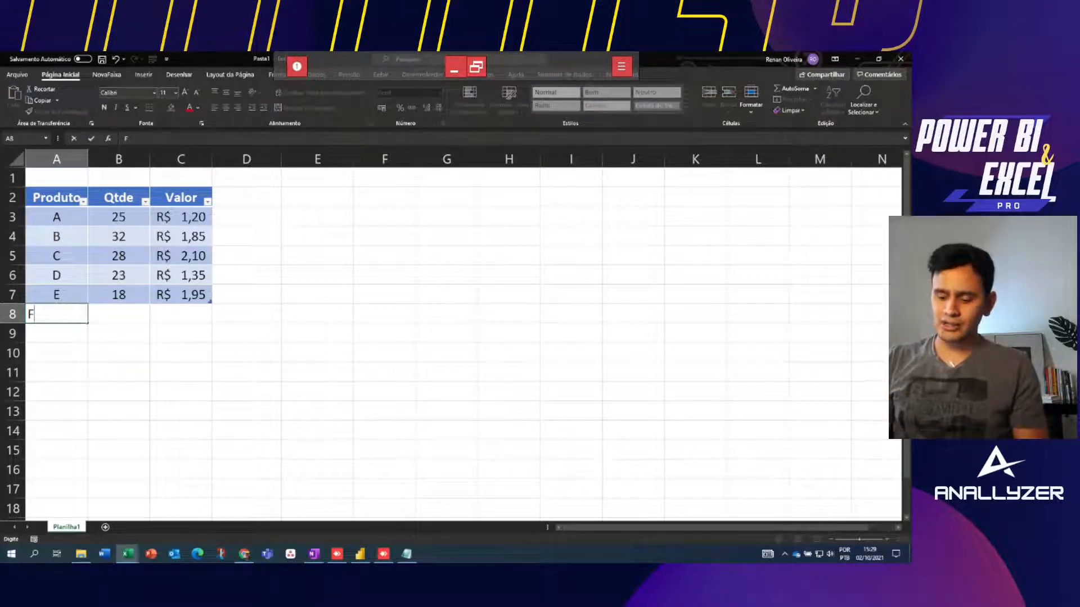
pyautogui.press('Return')
pyautogui.press('Up')
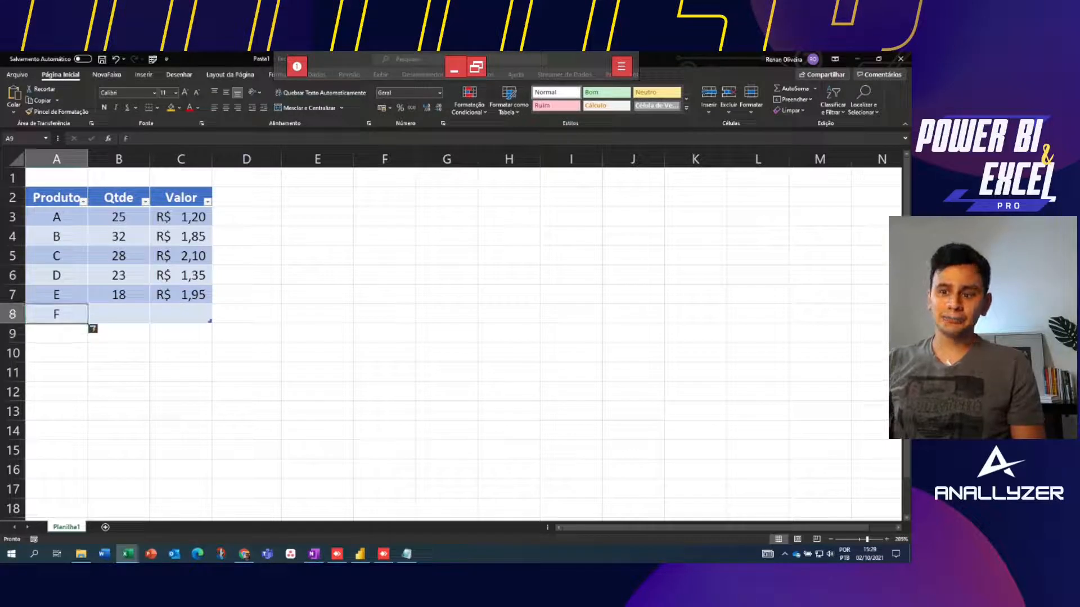
pyautogui.hotkey('shift', 'space')
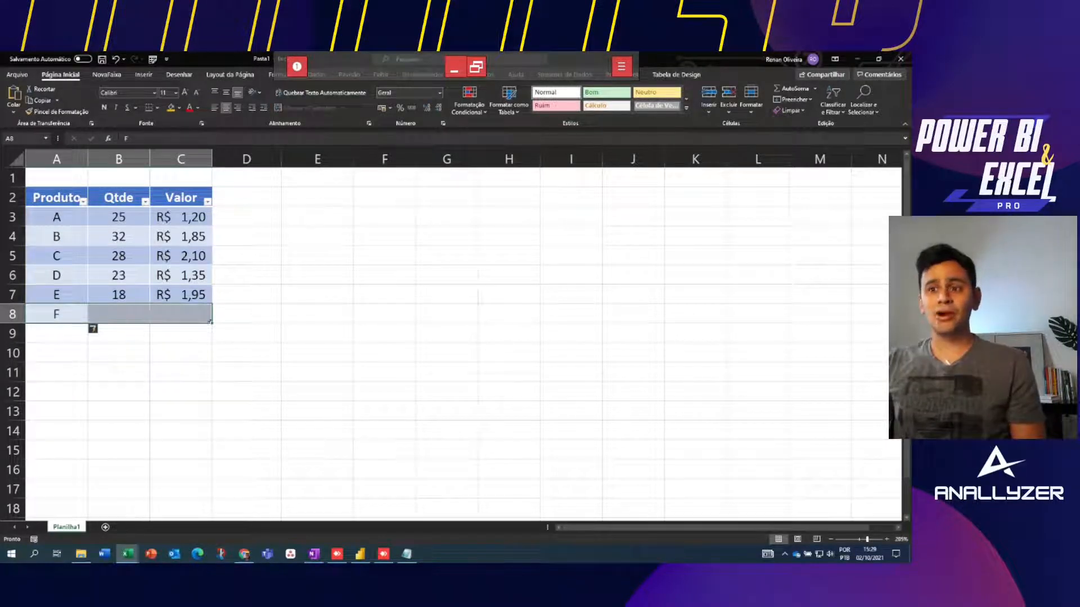
pyautogui.hotkey('ctrl', 'Up')
pyautogui.hotkey('shift', 'Right')
pyautogui.hotkey('shift', 'Right')
pyautogui.hotkey('shift', 'Down')
pyautogui.hotkey('shift', 'Down')
pyautogui.hotkey('shift', 'Down')
pyautogui.hotkey('shift', 'Down')
pyautogui.hotkey('shift', 'Down')
pyautogui.click(14, 294)
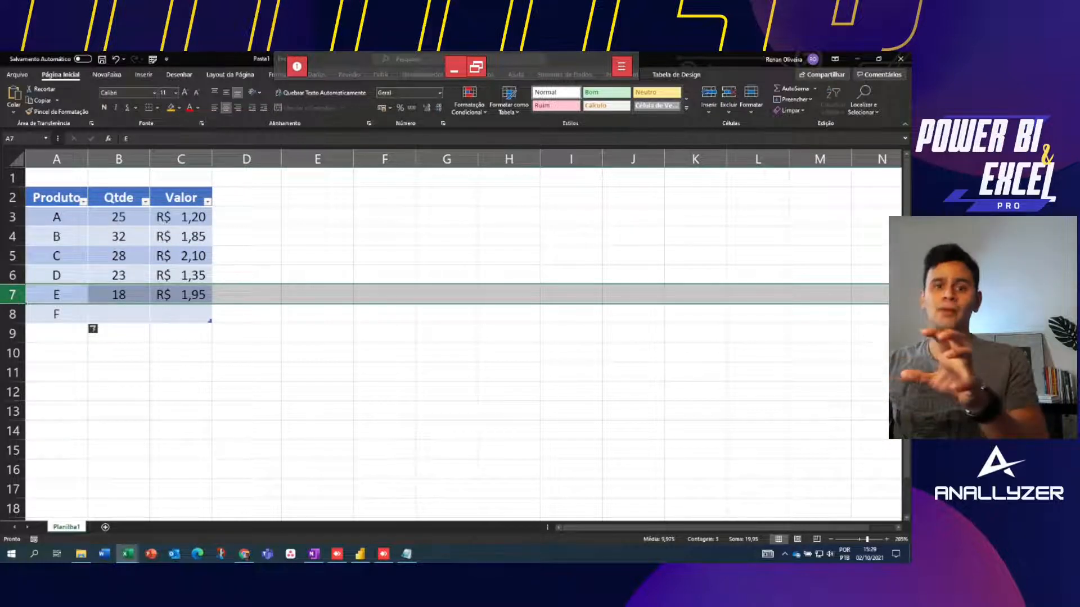
pyautogui.click(12, 314)
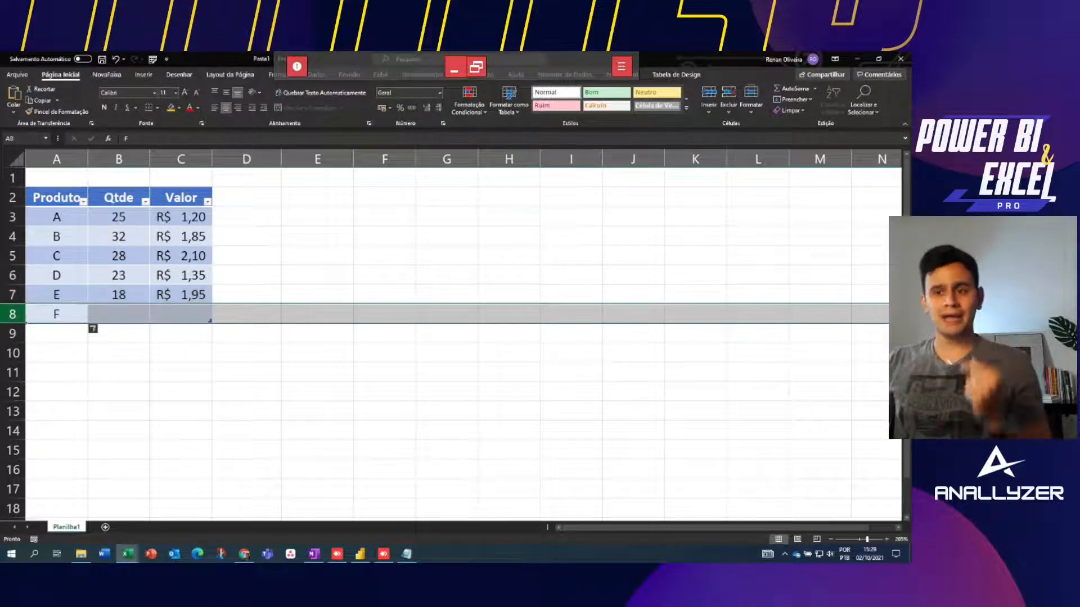
pyautogui.click(56, 294)
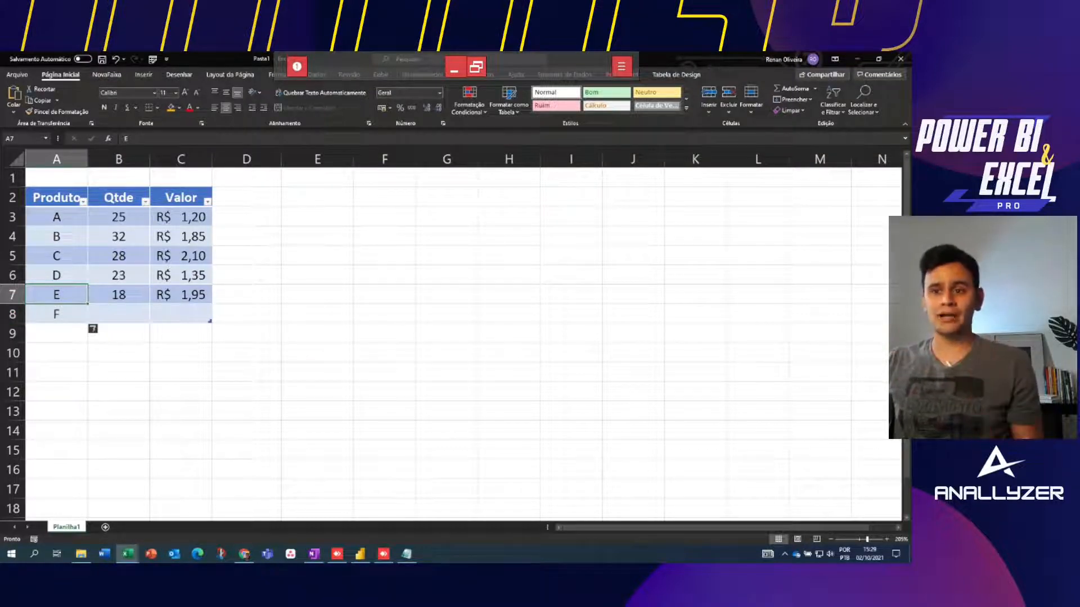
pyautogui.moveTo(56, 313); pyautogui.dragTo(180, 314)
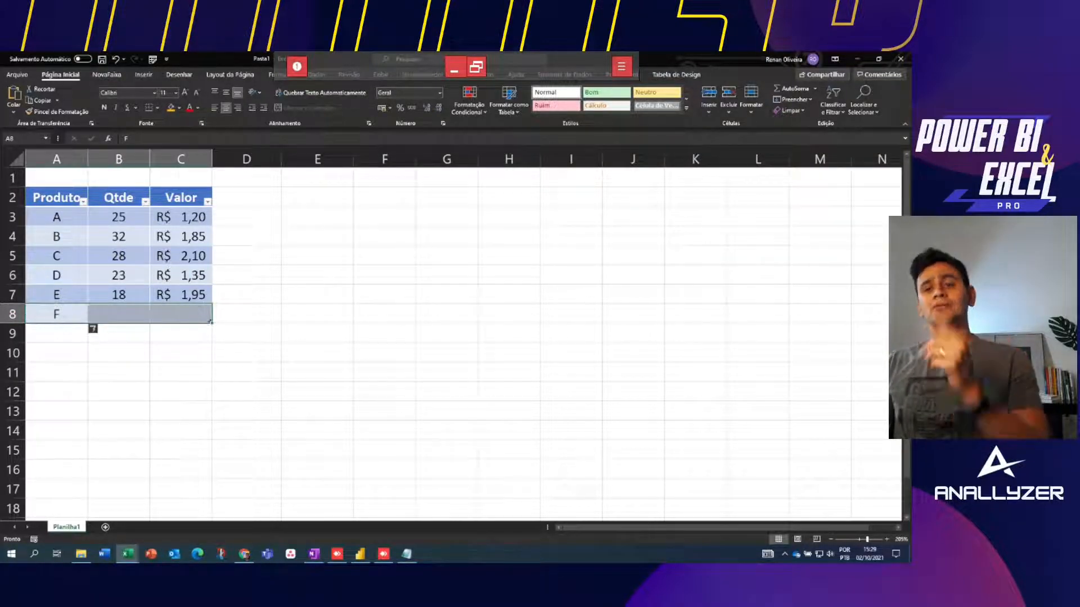
pyautogui.click(56, 333)
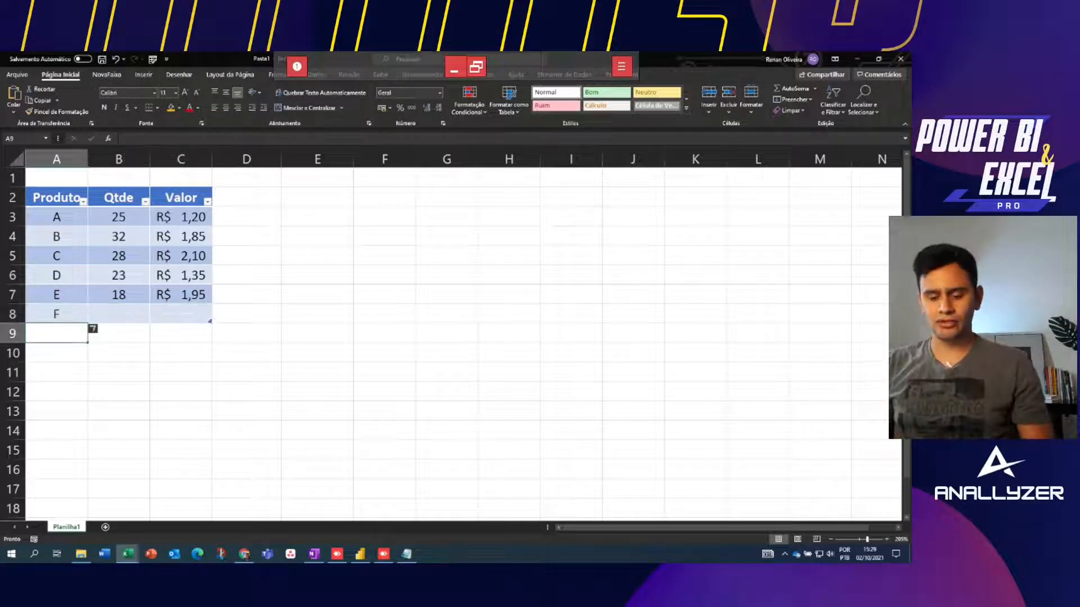
pyautogui.write('G')
pyautogui.press('Return')
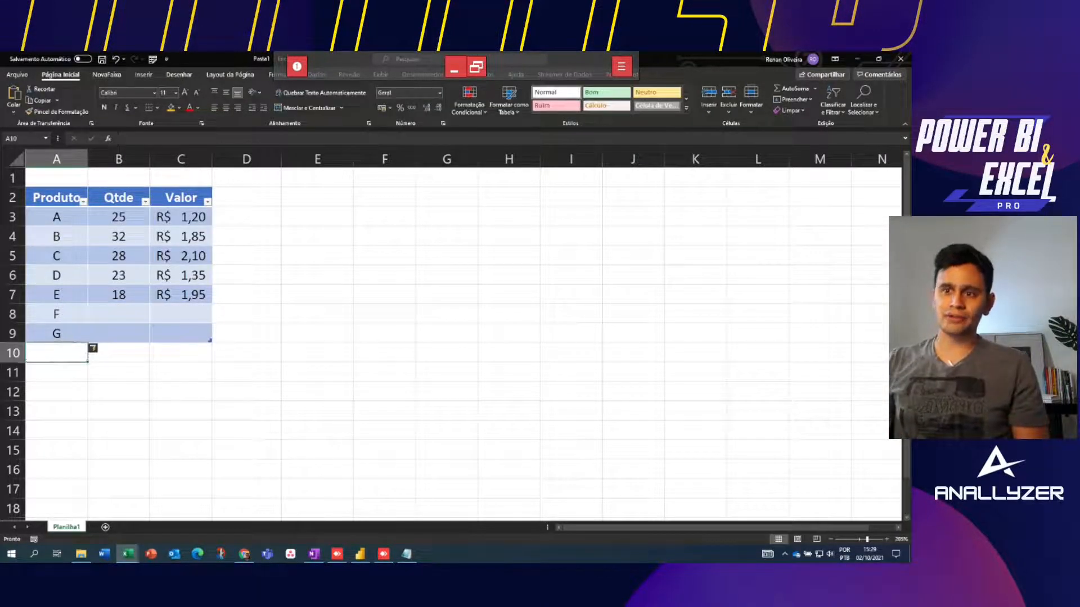
pyautogui.press('Up')
pyautogui.press('Up')
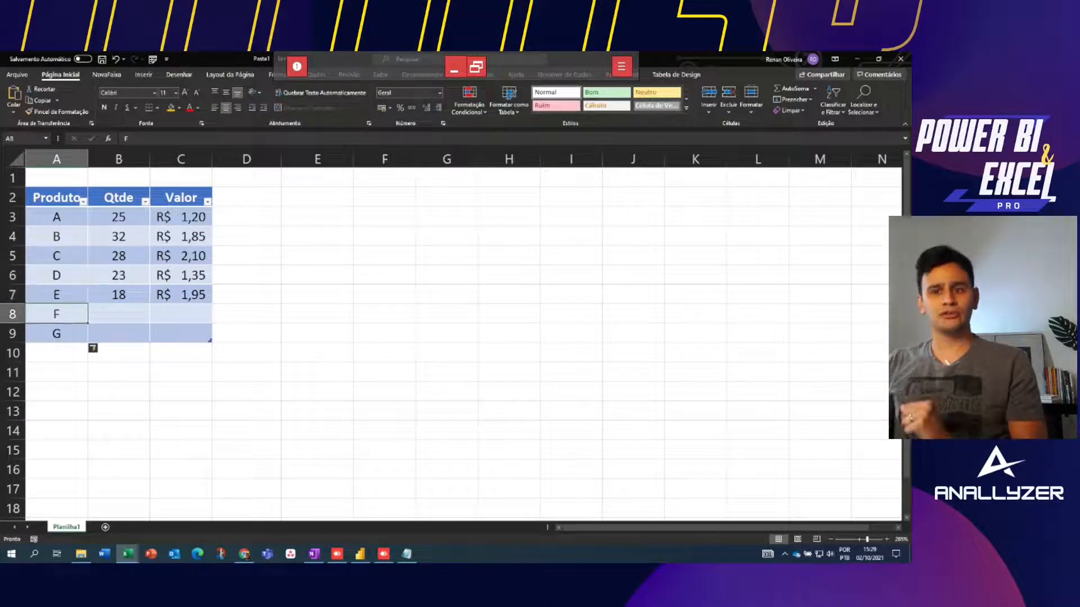
pyautogui.hotkey('shift', 'space')
pyautogui.hotkey('shift', 'Down')
pyautogui.hotkey('ctrl', '-')
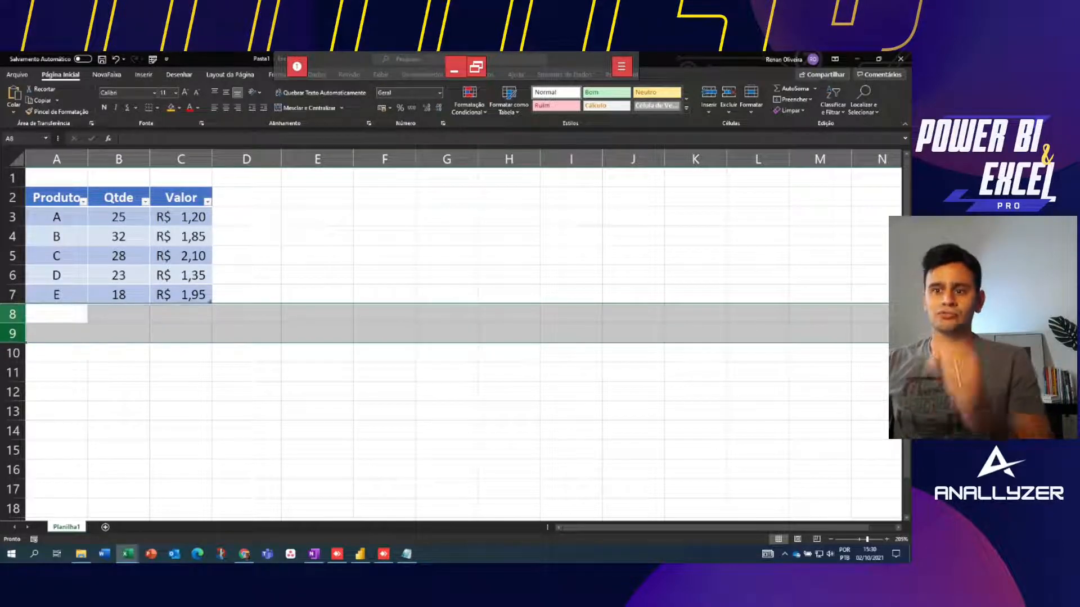
pyautogui.click(181, 256)
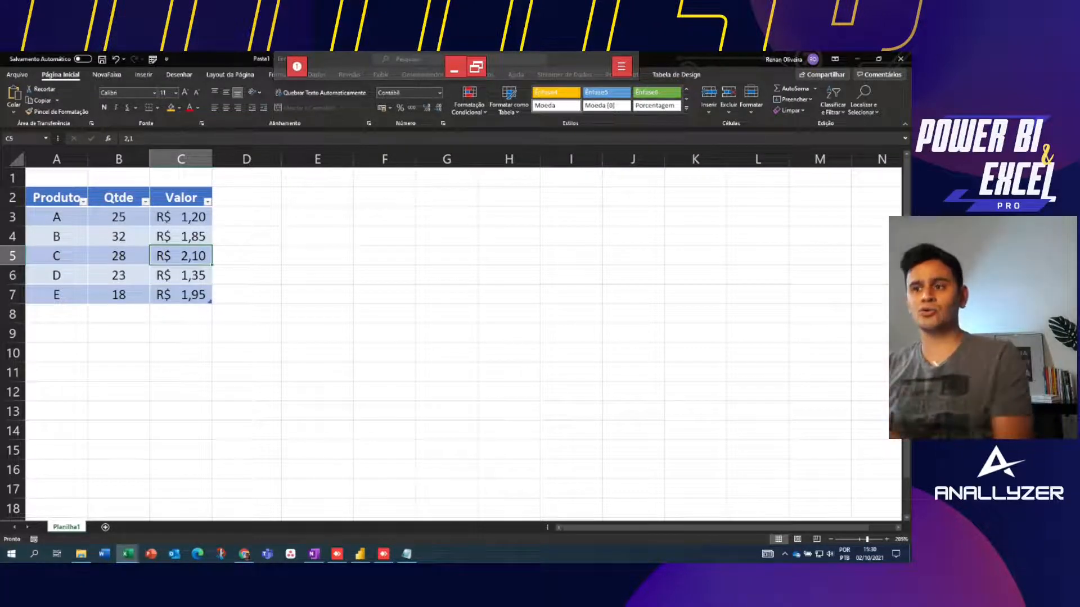
pyautogui.click(246, 198)
pyautogui.write('Total')
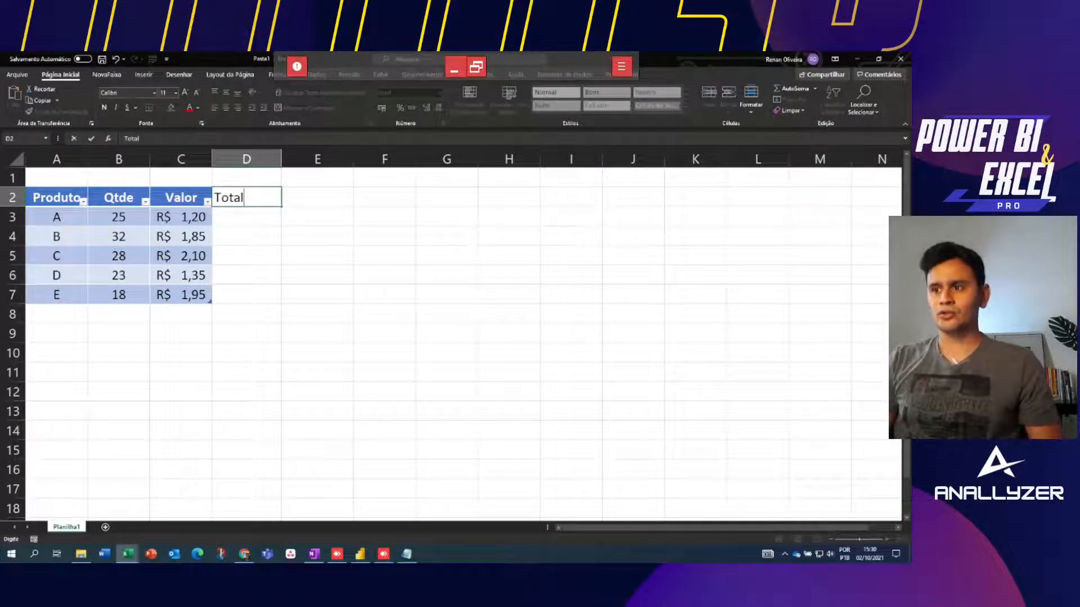
pyautogui.press('Return')
pyautogui.press('Down')
pyautogui.press('Down')
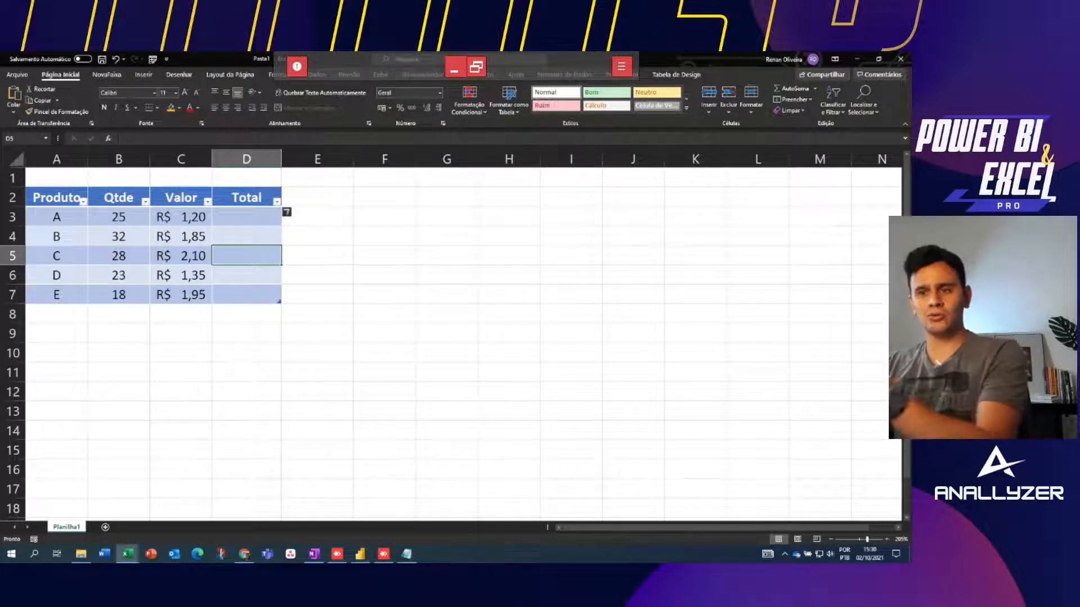
pyautogui.hotkey('ctrl', 'z')
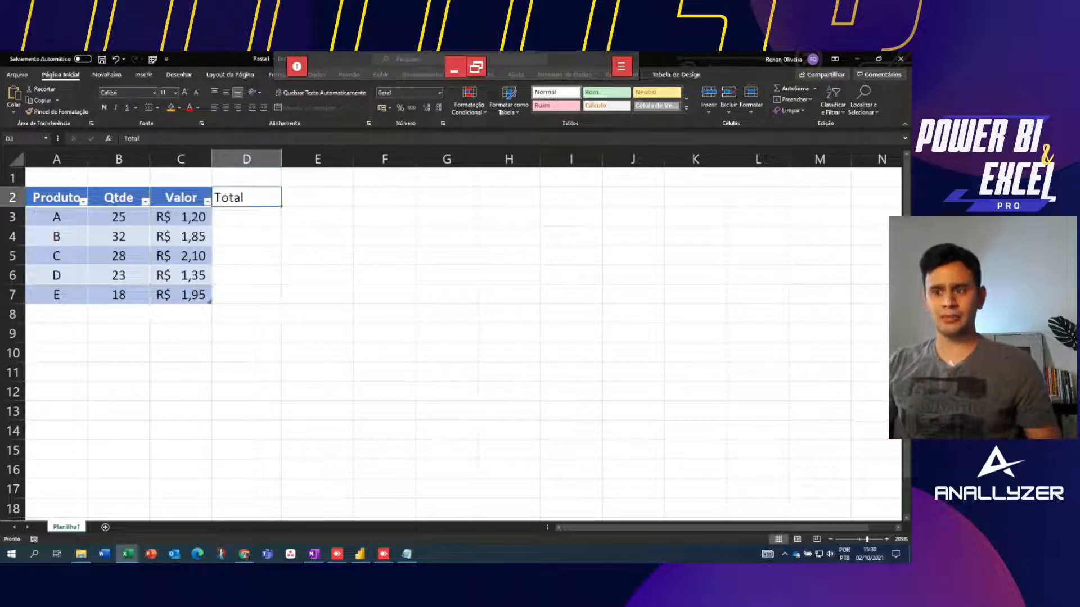
pyautogui.hotkey('ctrl', 'z')
pyautogui.click(317, 196)
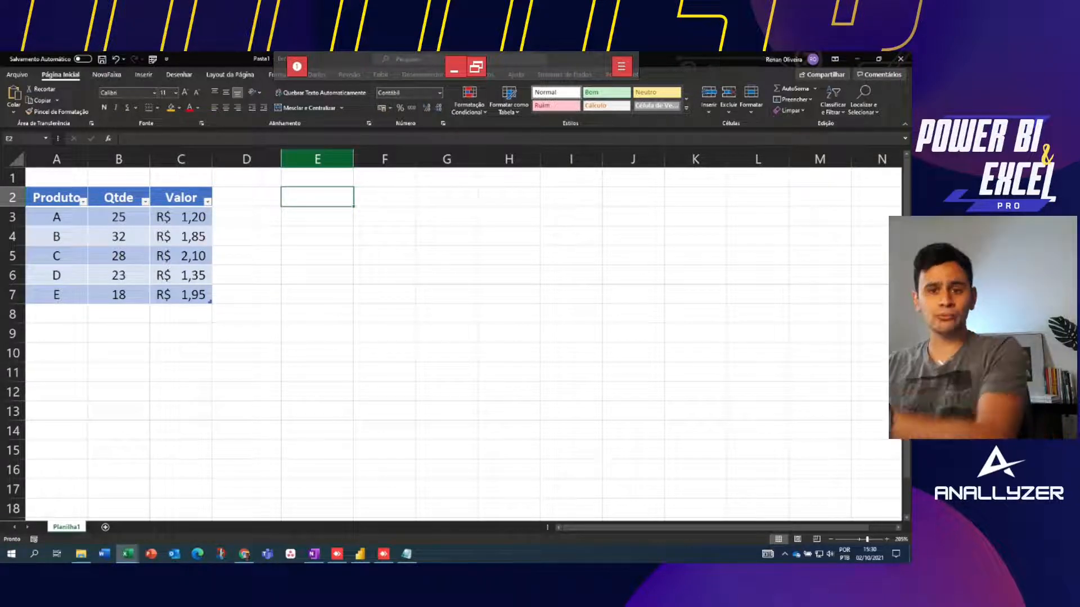
pyautogui.write('Total')
pyautogui.press('Return')
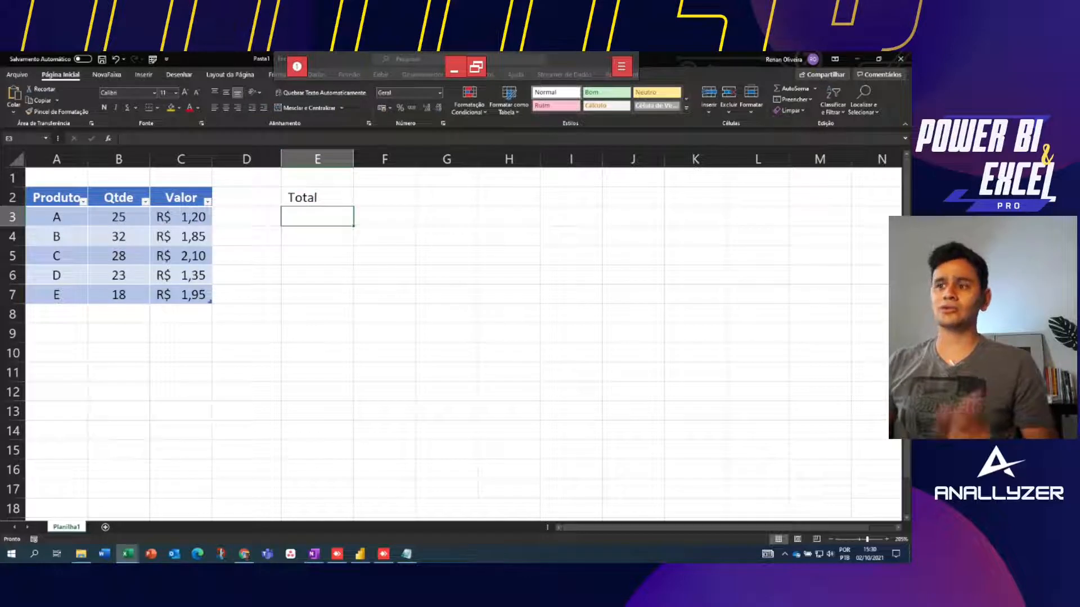
pyautogui.press('Up')
pyautogui.press('Delete')
pyautogui.press('Left')
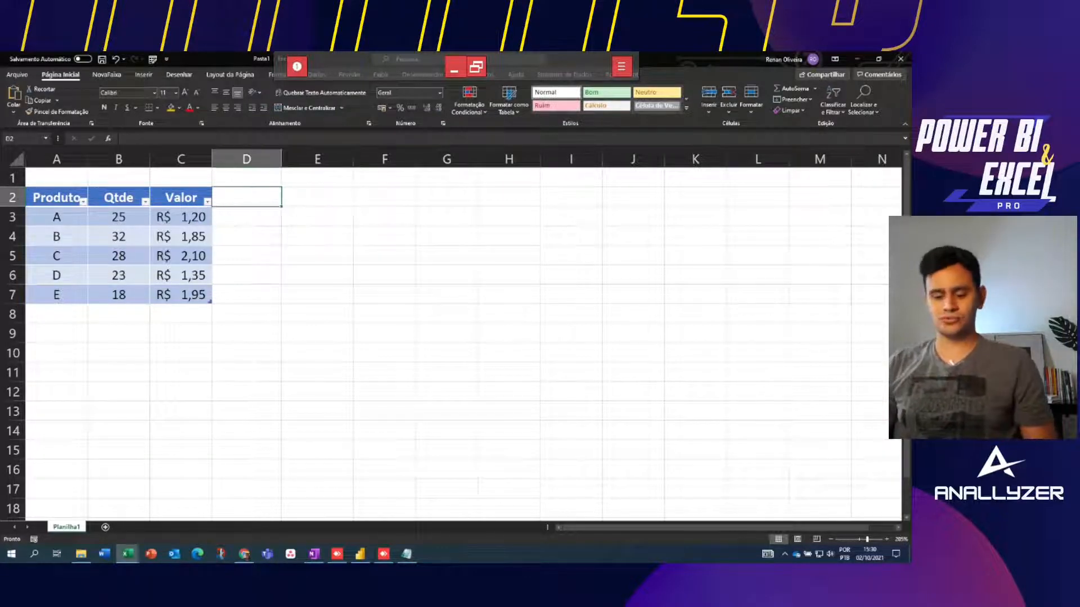
pyautogui.write('Total')
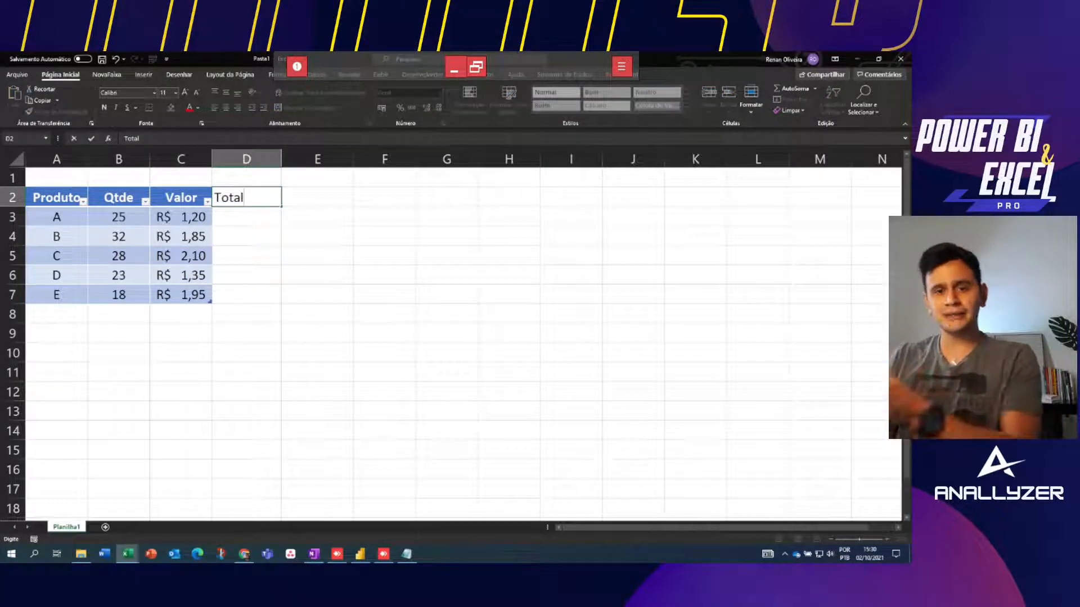
pyautogui.press('Return')
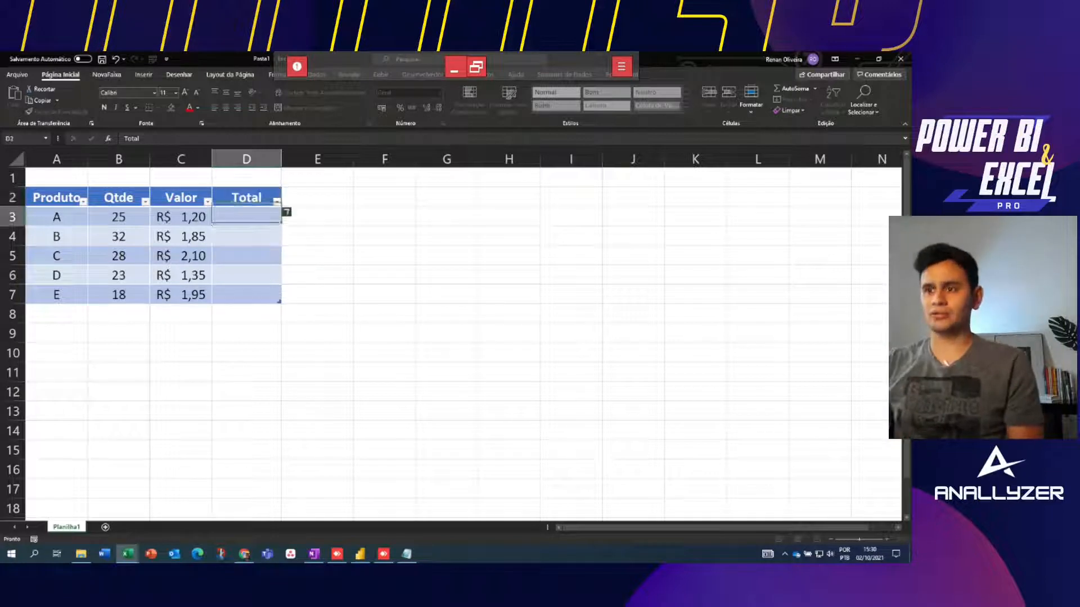
pyautogui.hotkey('ctrl', 'z')
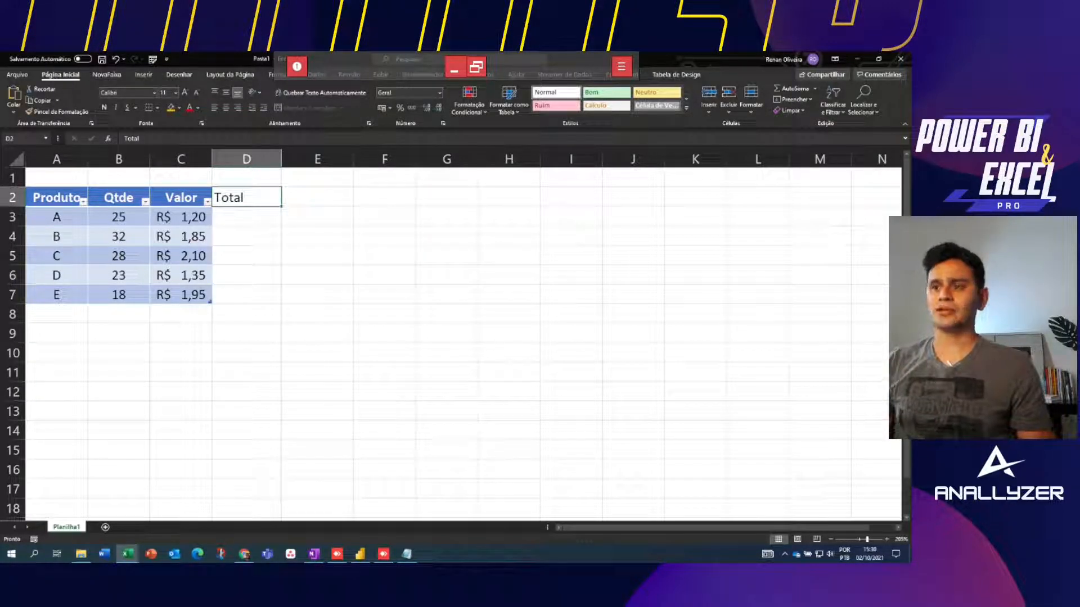
pyautogui.hotkey('ctrl', 'z')
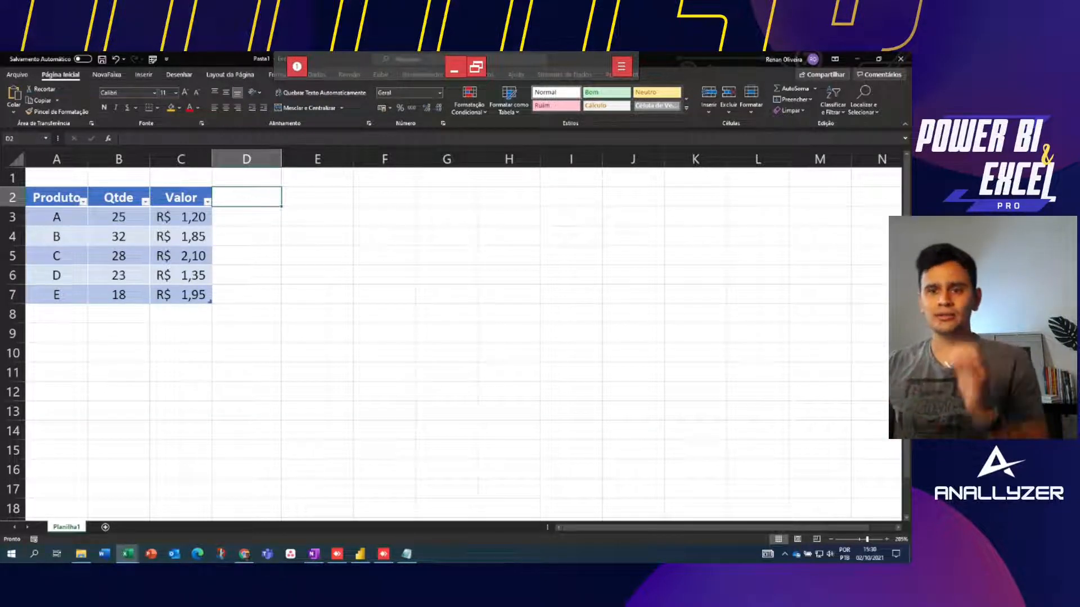
pyautogui.click(119, 256)
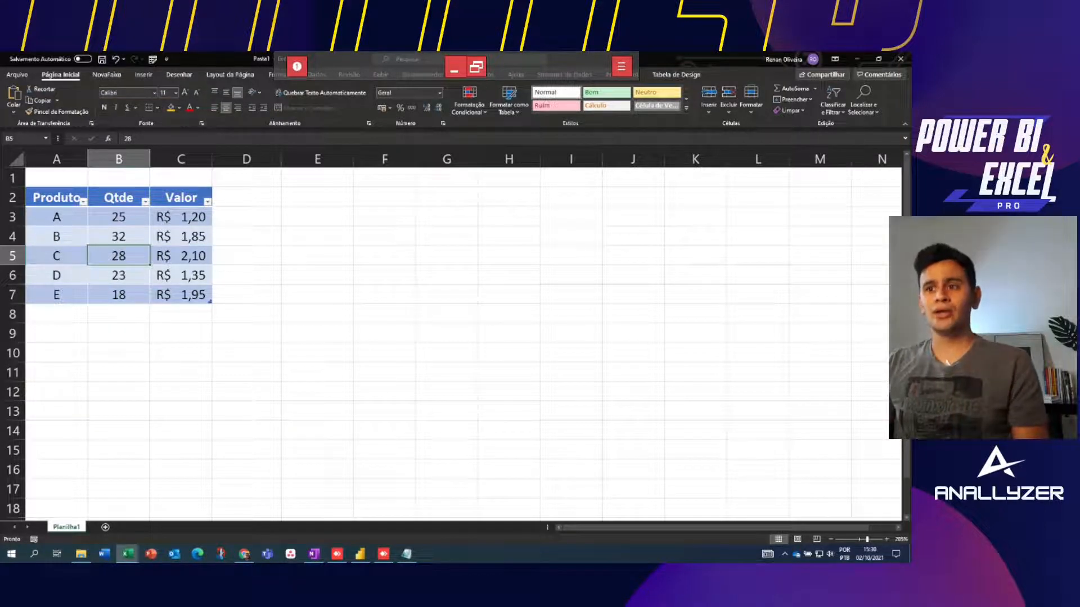
# Review the Produto column, picking out products A, C and E to keep
pyautogui.moveTo(56, 197); pyautogui.dragTo(246, 197)
pyautogui.click(181, 237)
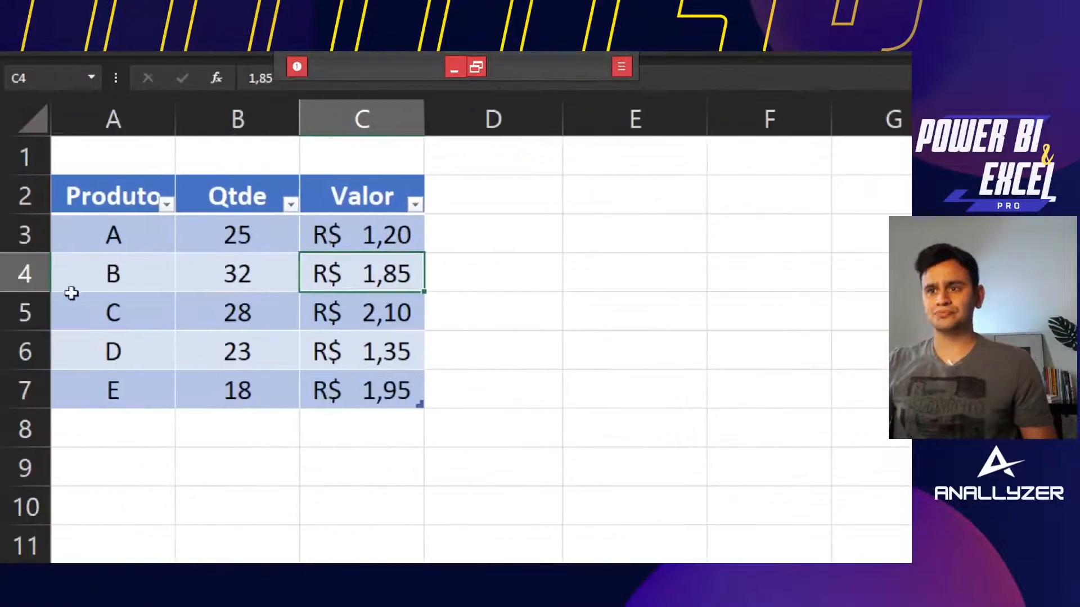
pyautogui.click(167, 206)
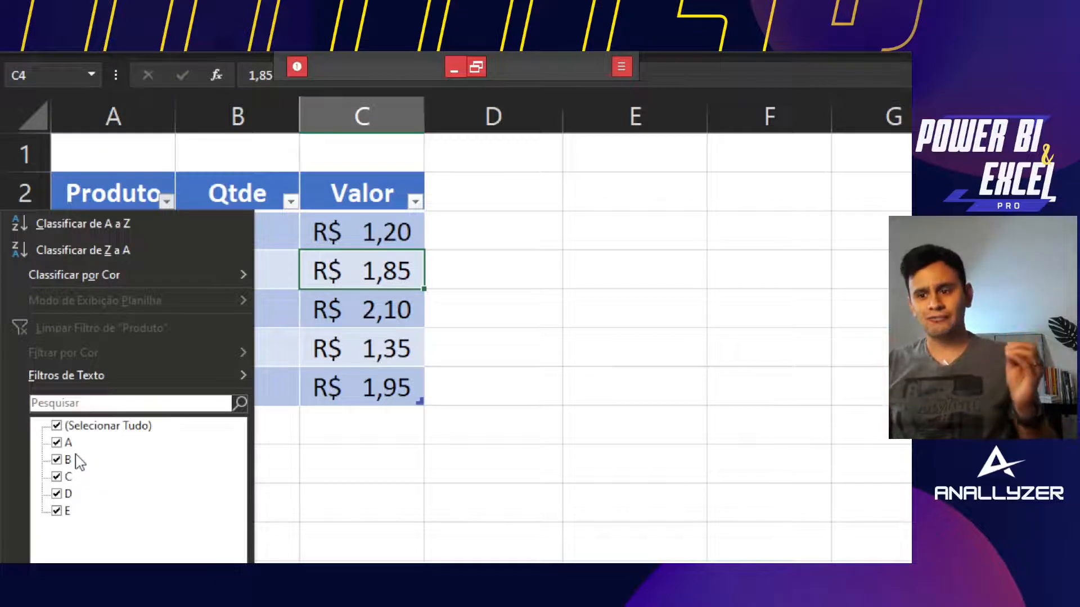
pyautogui.press('Escape')
pyautogui.click(169, 301)
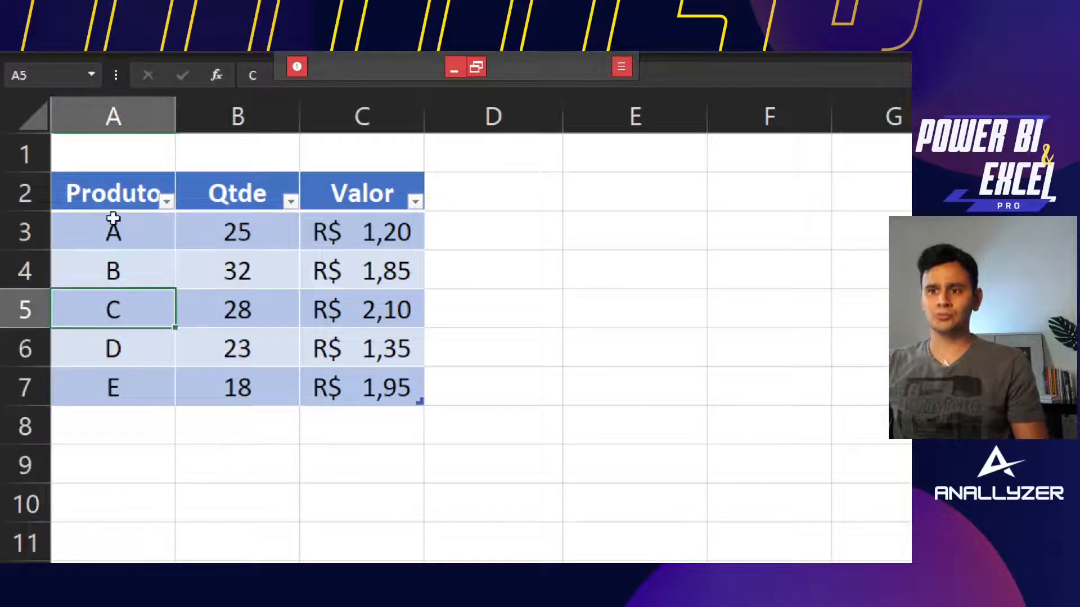
pyautogui.click(124, 232)
pyautogui.click(125, 311)
pyautogui.click(134, 385)
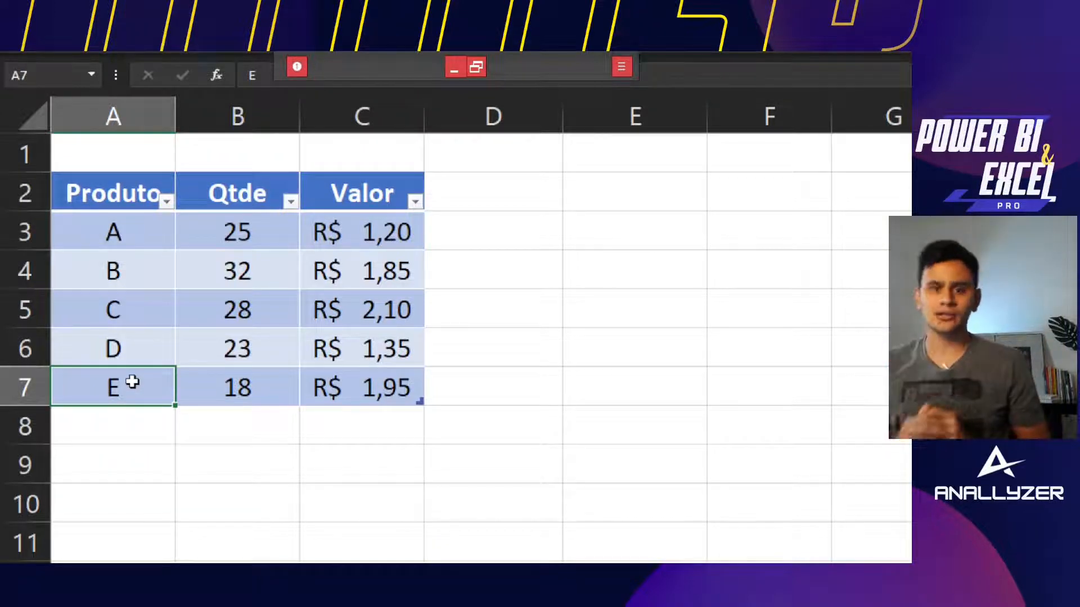
# Filter the Produto column to show only products A, C and E
pyautogui.click(167, 201)
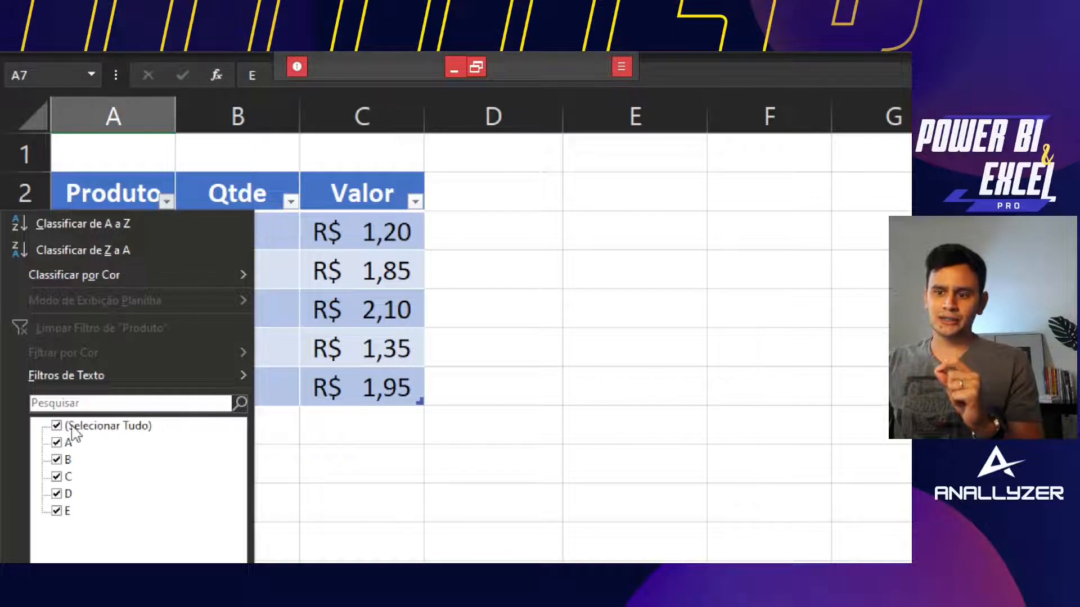
pyautogui.click(58, 426)
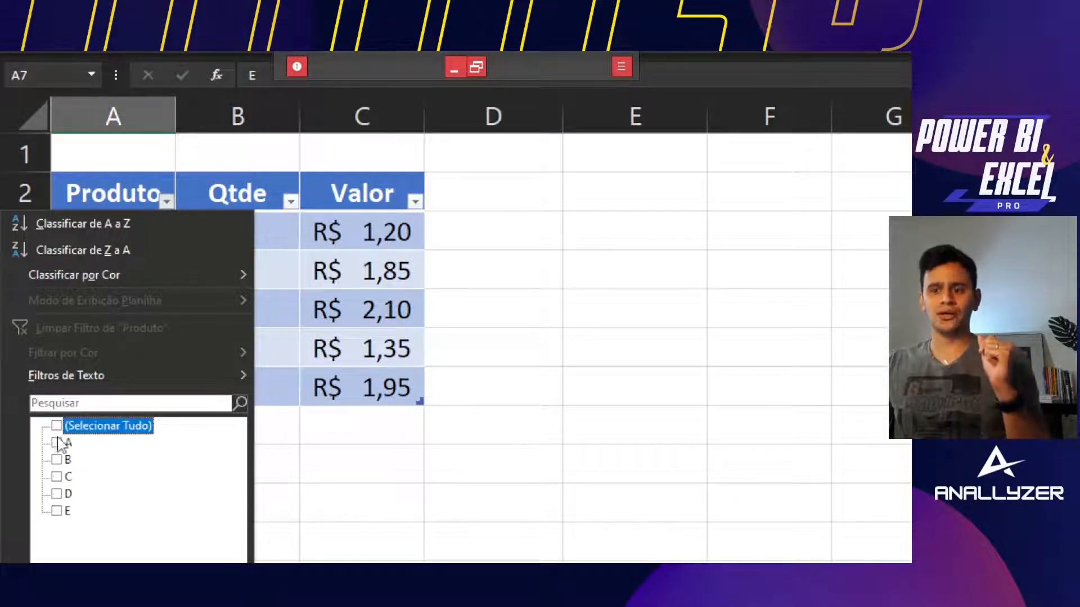
pyautogui.click(57, 444)
pyautogui.click(57, 477)
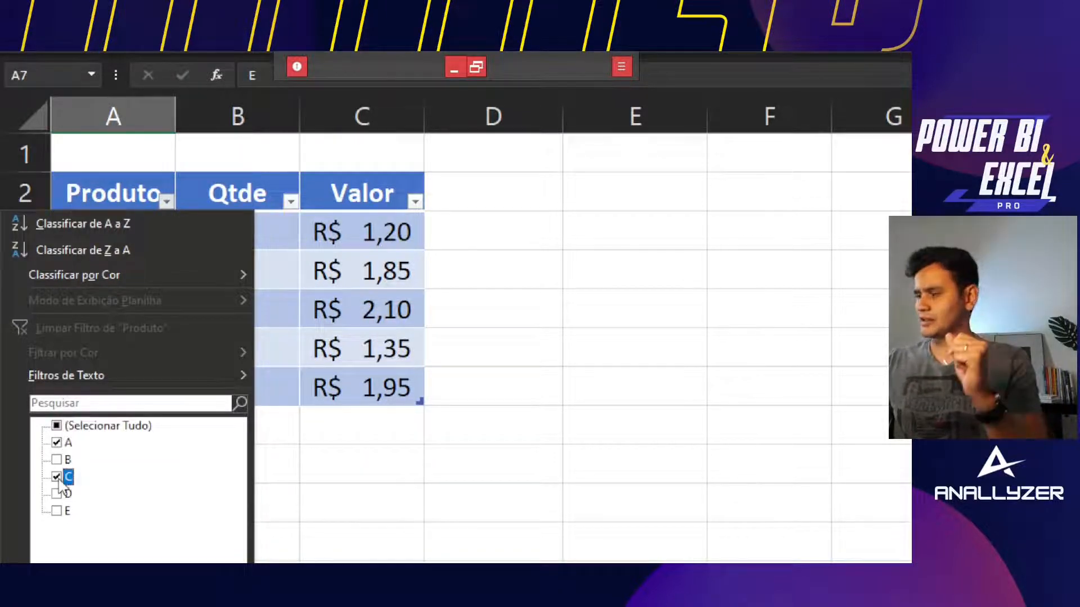
pyautogui.click(57, 498)
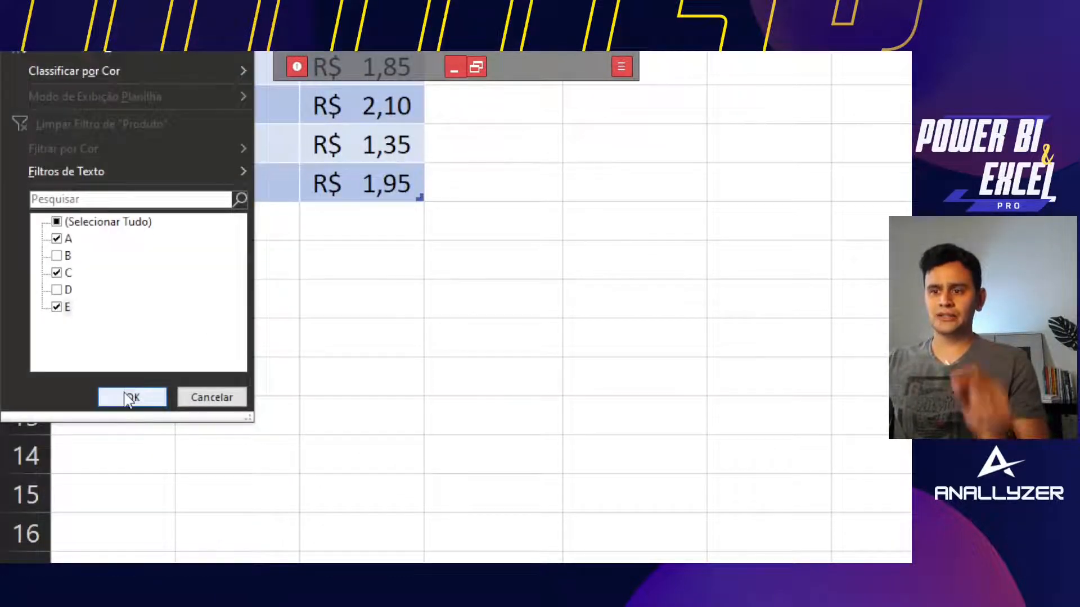
pyautogui.click(129, 395)
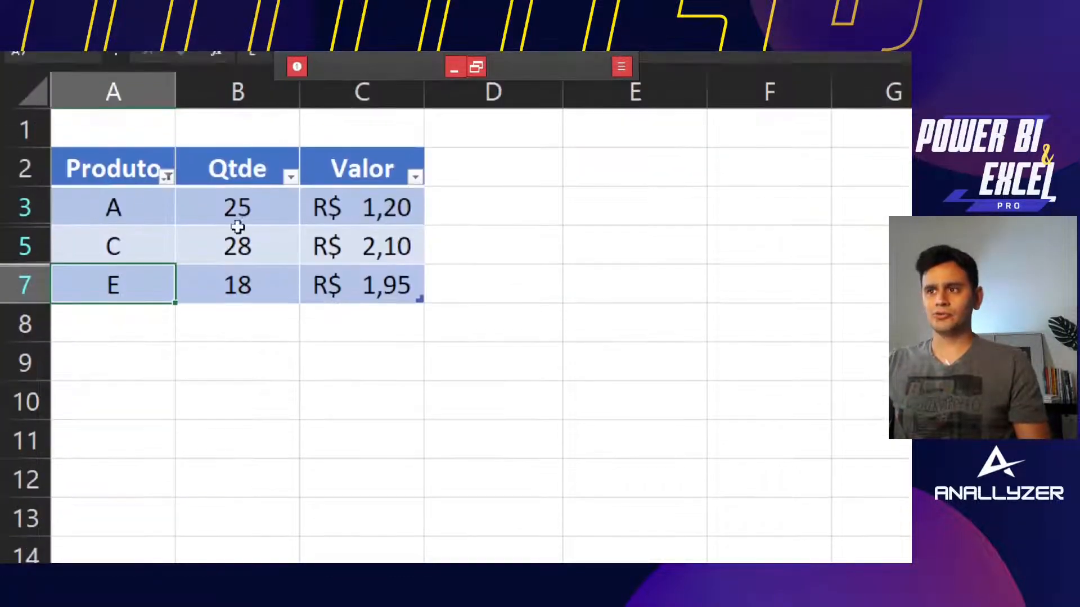
pyautogui.press('Right')
pyautogui.press('Up')
pyautogui.press('Up')
pyautogui.press('Left')
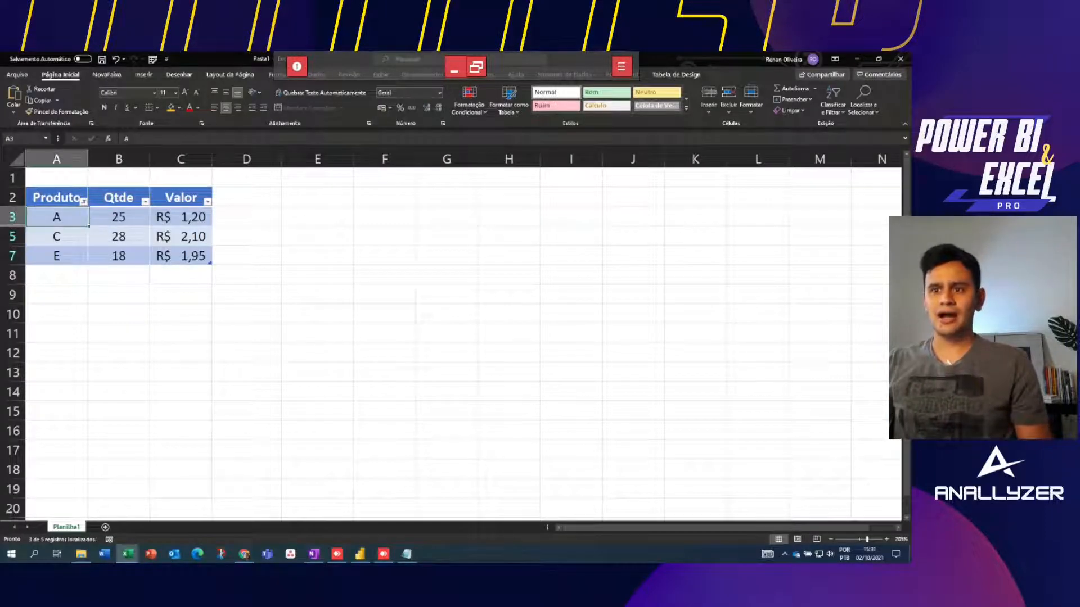
pyautogui.press('Down')
pyautogui.press('Up')
pyautogui.hotkey('shift', 'Right')
pyautogui.hotkey('shift', 'Right')
pyautogui.hotkey('shift', 'Down')
pyautogui.hotkey('shift', 'Down')
pyautogui.hotkey('shift', 'Down')
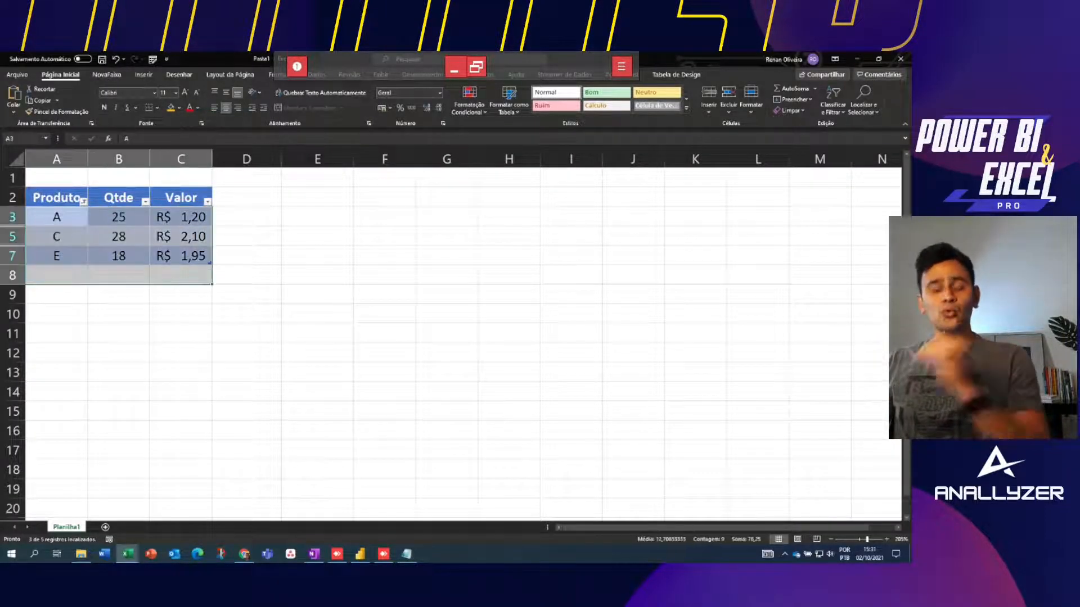
pyautogui.click(181, 236)
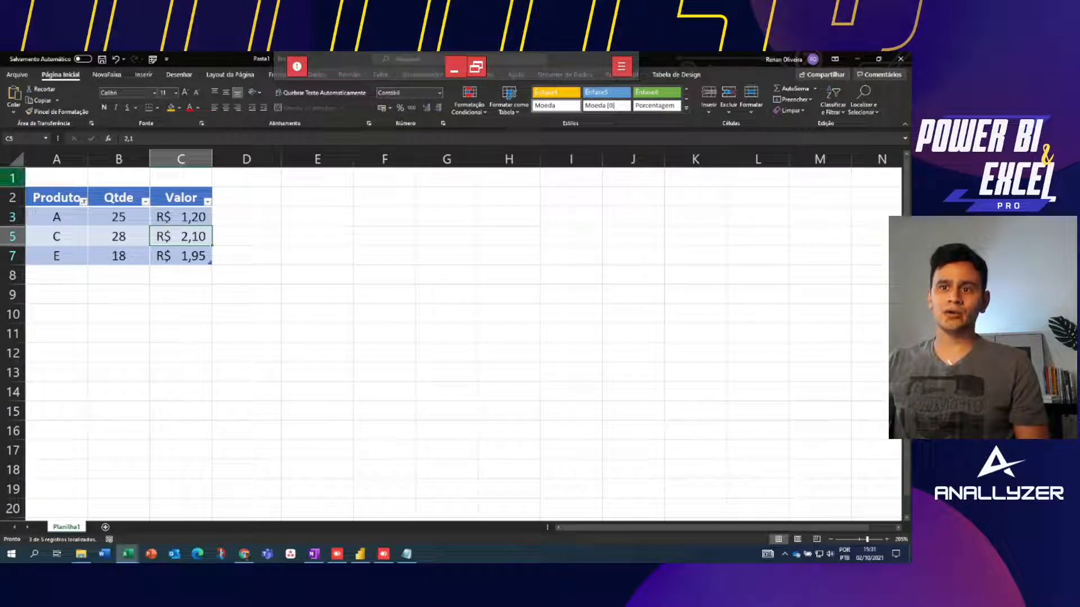
pyautogui.click(12, 217)
pyautogui.click(12, 237)
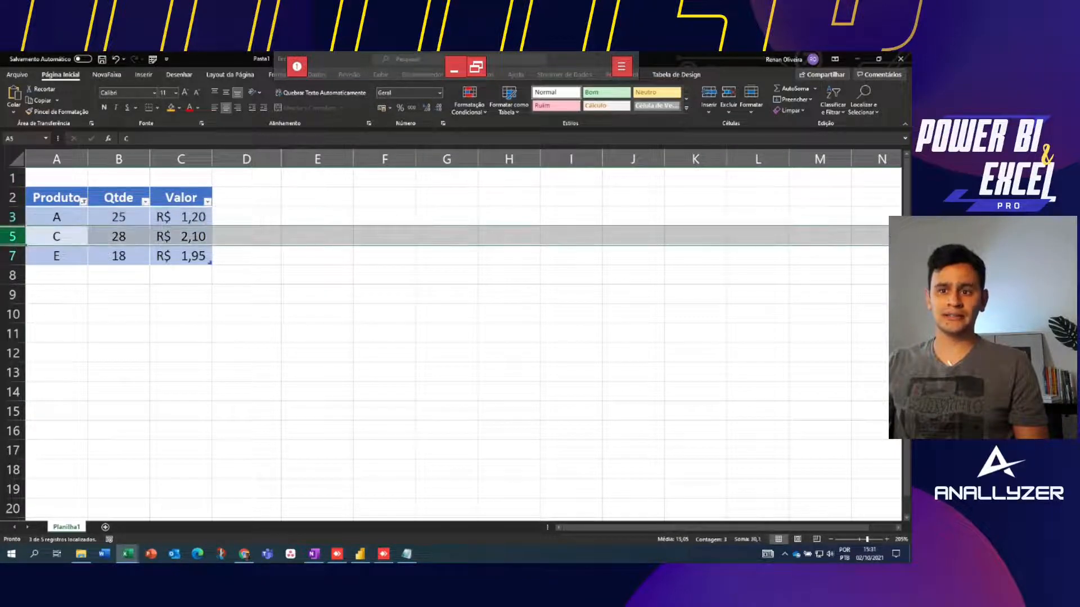
pyautogui.click(12, 256)
pyautogui.click(13, 275)
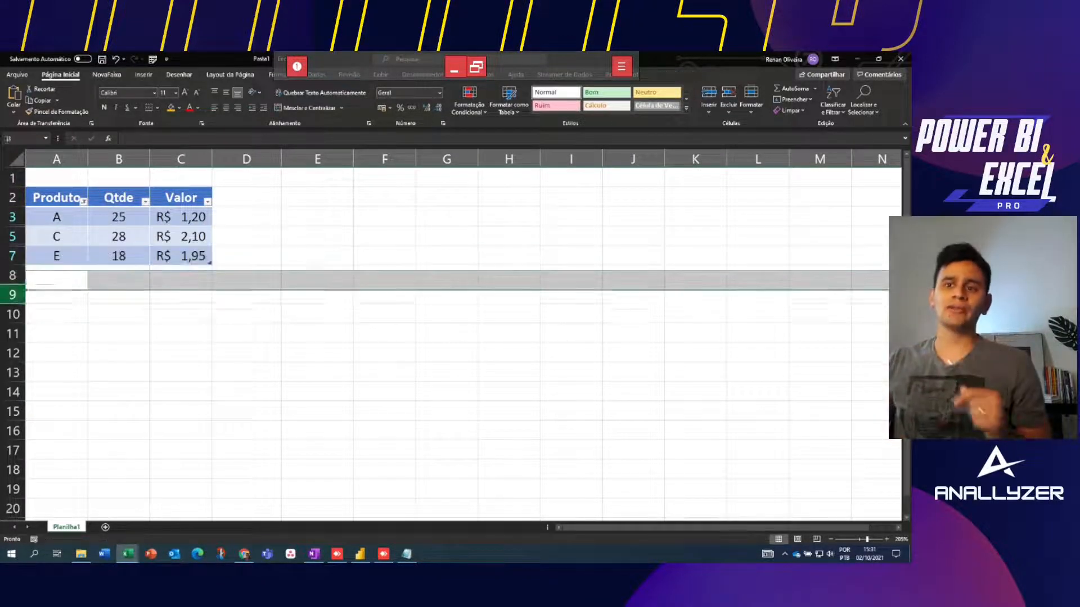
pyautogui.click(12, 294)
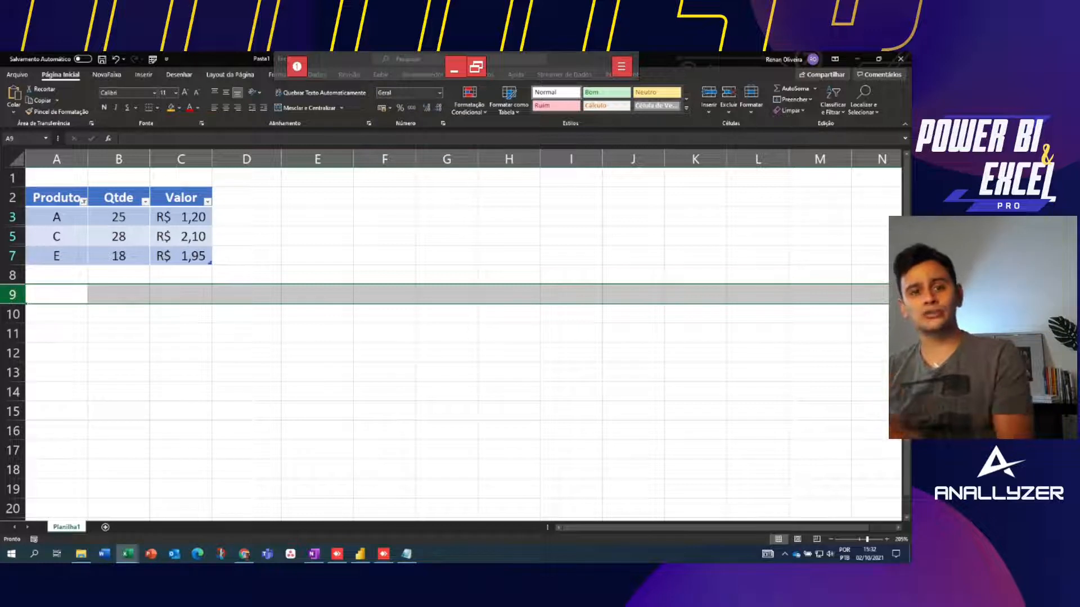
pyautogui.click(57, 236)
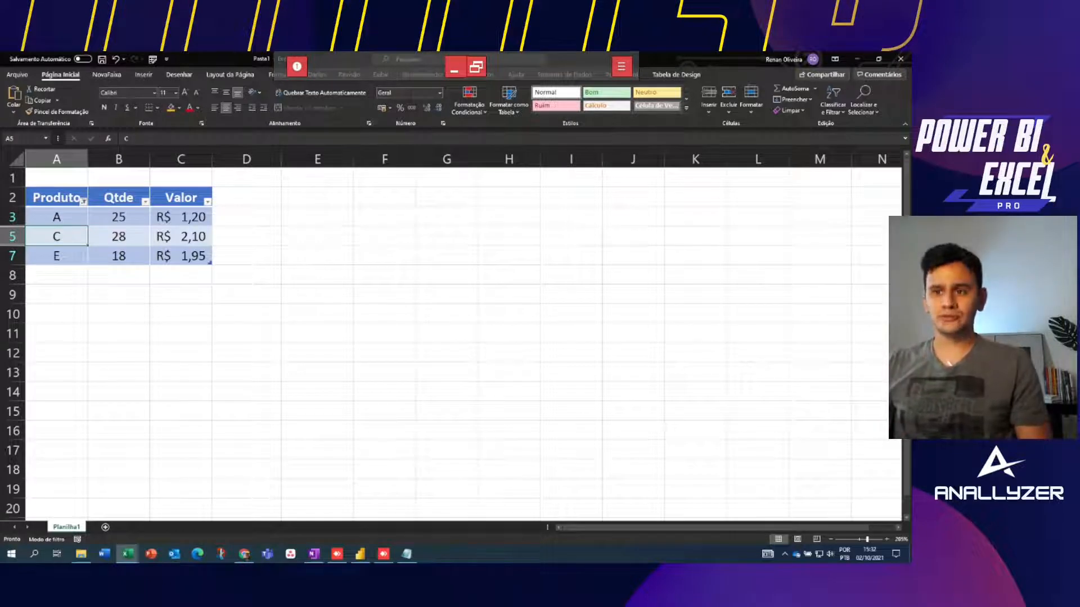
# Browse the Produto Filtros de Texto and Qtde Filtros de Número without applying any
pyautogui.click(83, 201)
pyautogui.click(28, 314)
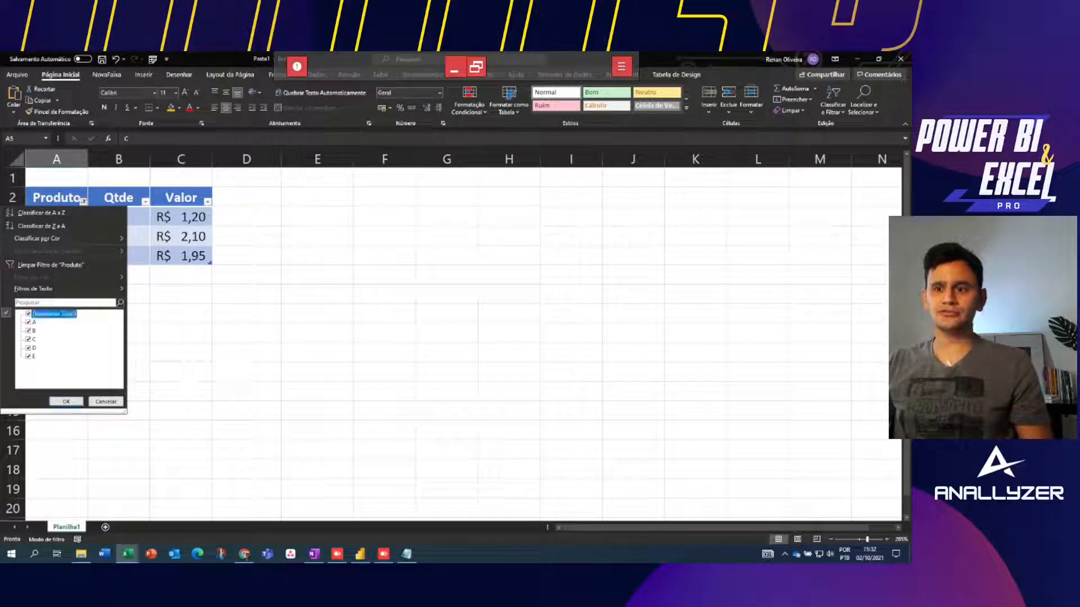
pyautogui.moveTo(56, 288)
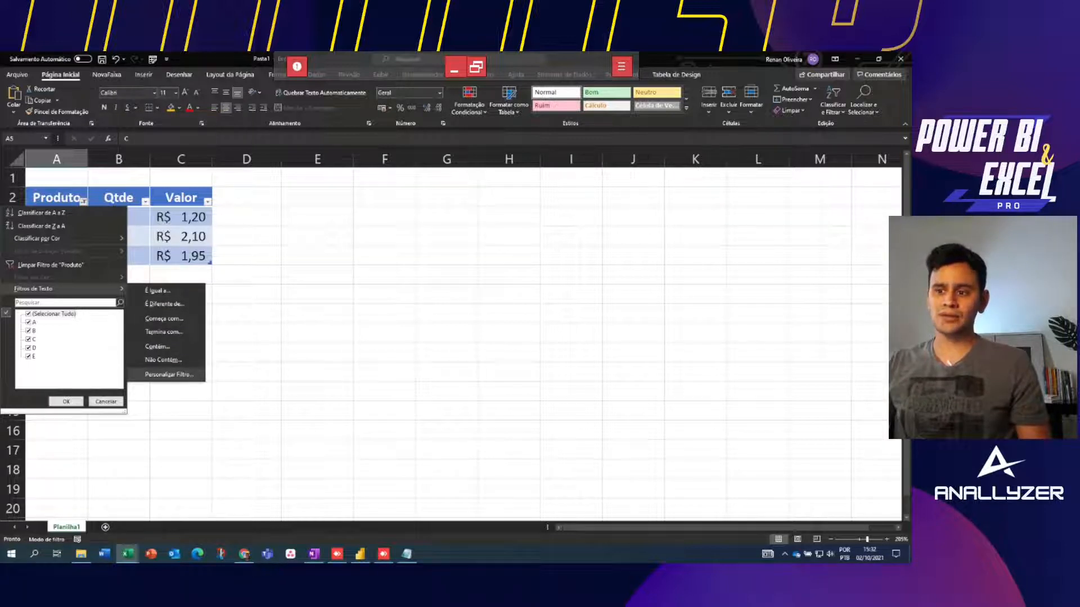
pyautogui.click(247, 343)
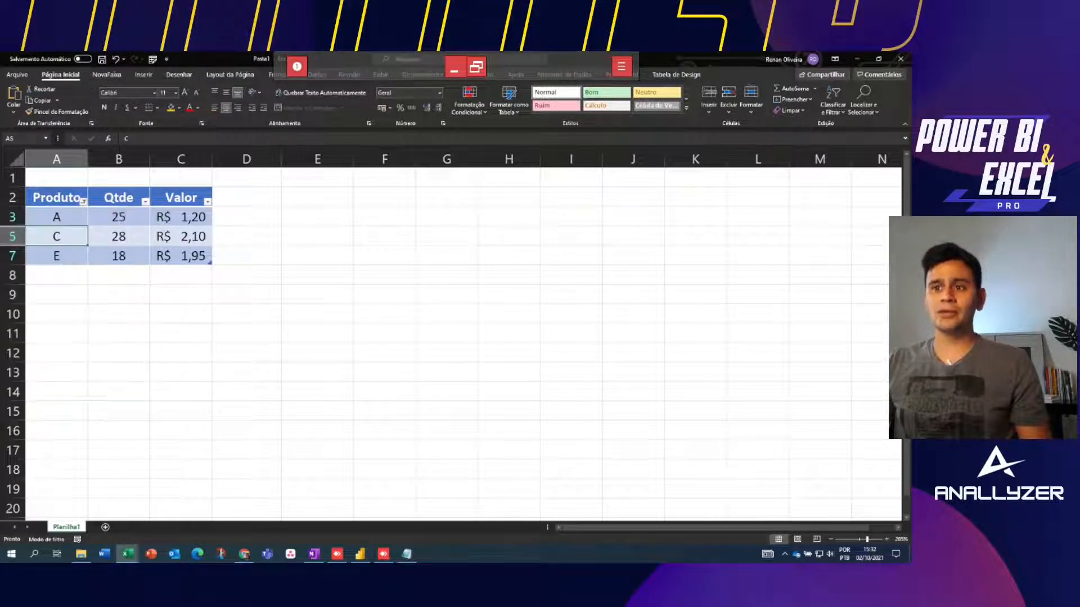
pyautogui.click(119, 236)
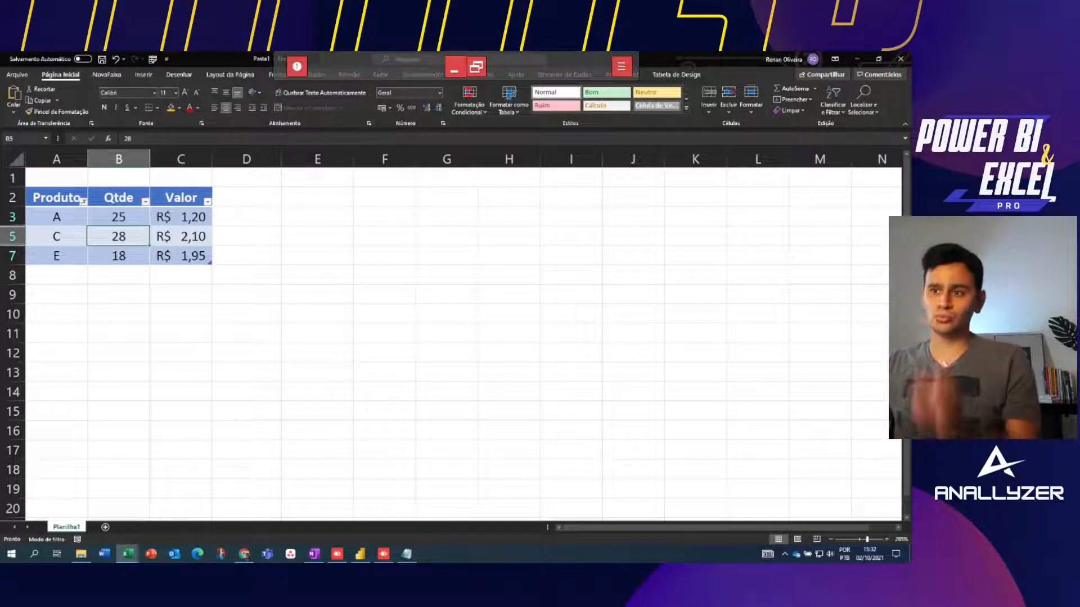
pyautogui.click(145, 200)
pyautogui.moveTo(90, 289)
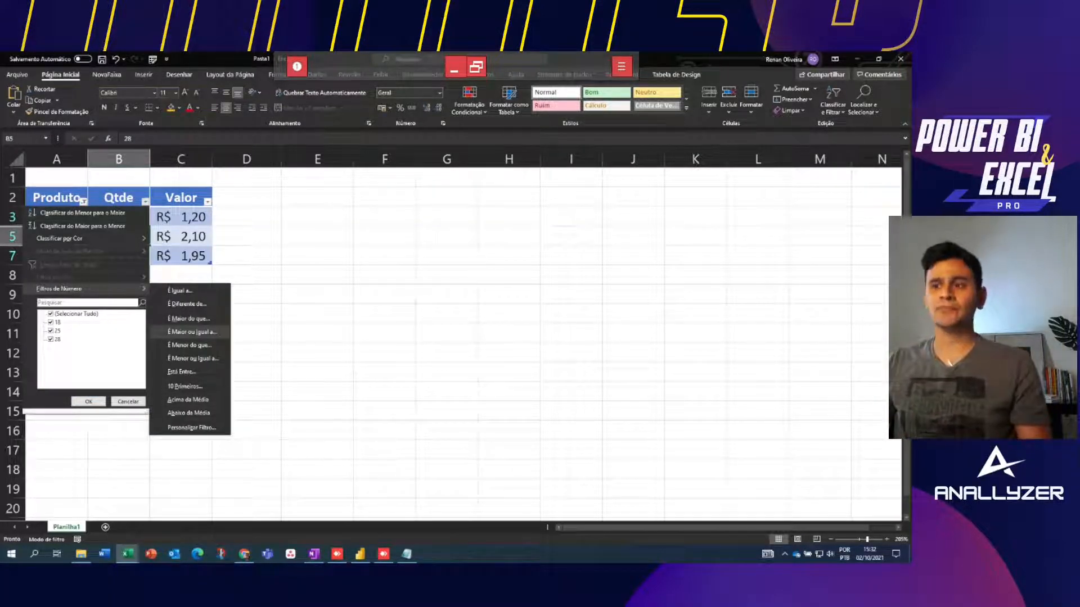
pyautogui.press('Escape')
# Choose Limpar Filtro de "Produto" so all products A–E show again
pyautogui.click(84, 200)
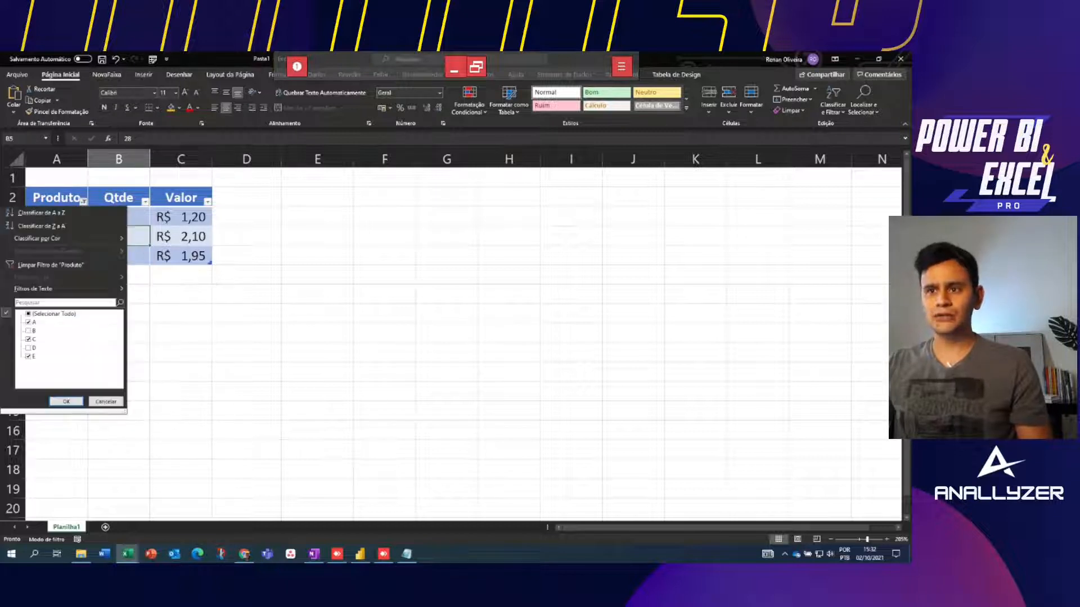
pyautogui.click(67, 401)
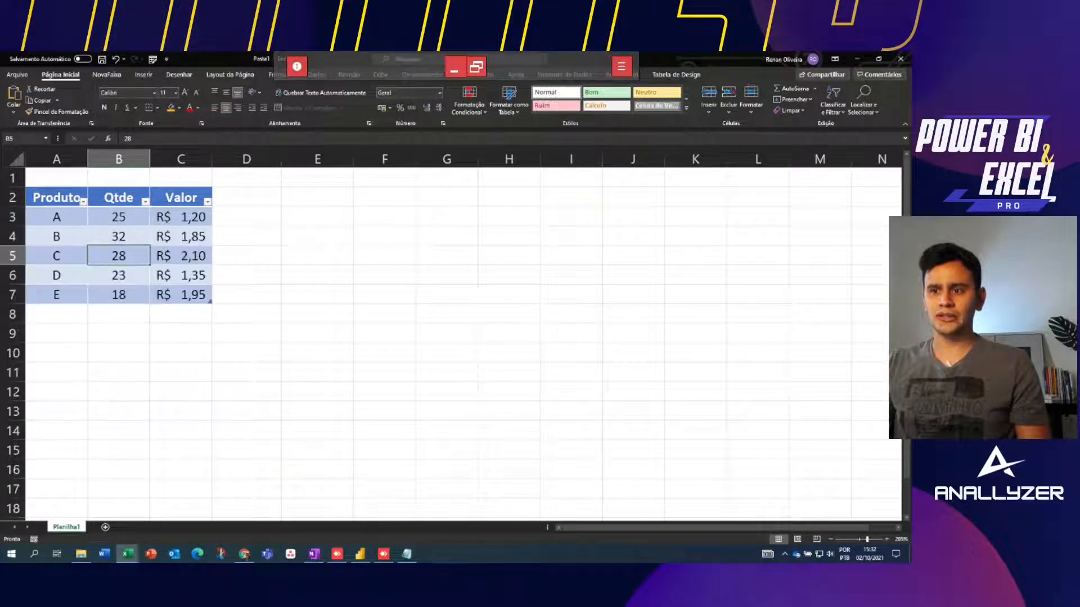
pyautogui.click(317, 216)
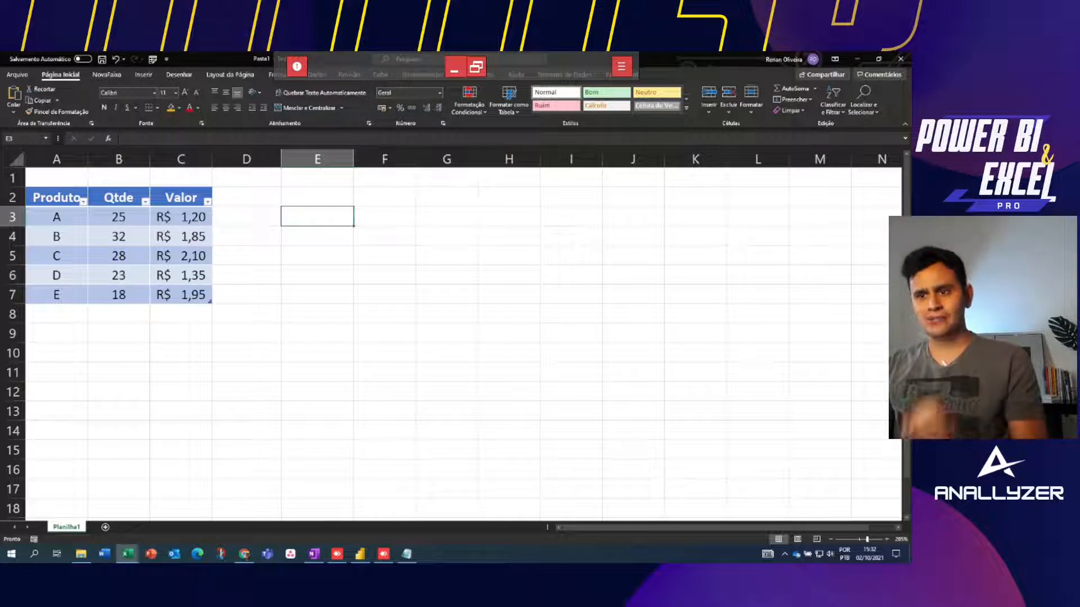
# Add a 'Total' header in D2 to extend the table with a new column
pyautogui.click(119, 256)
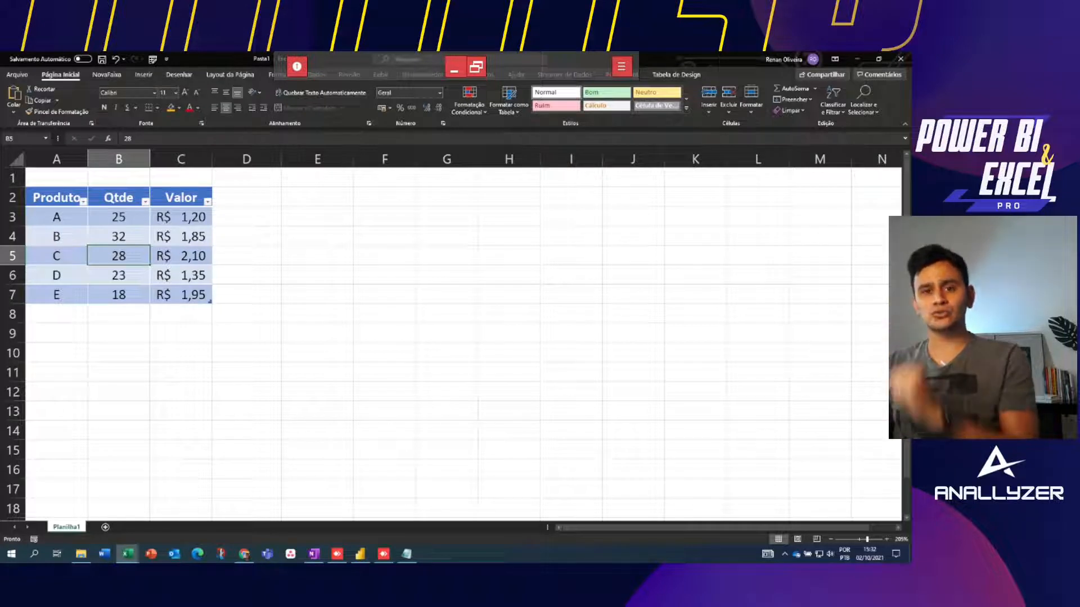
pyautogui.click(246, 198)
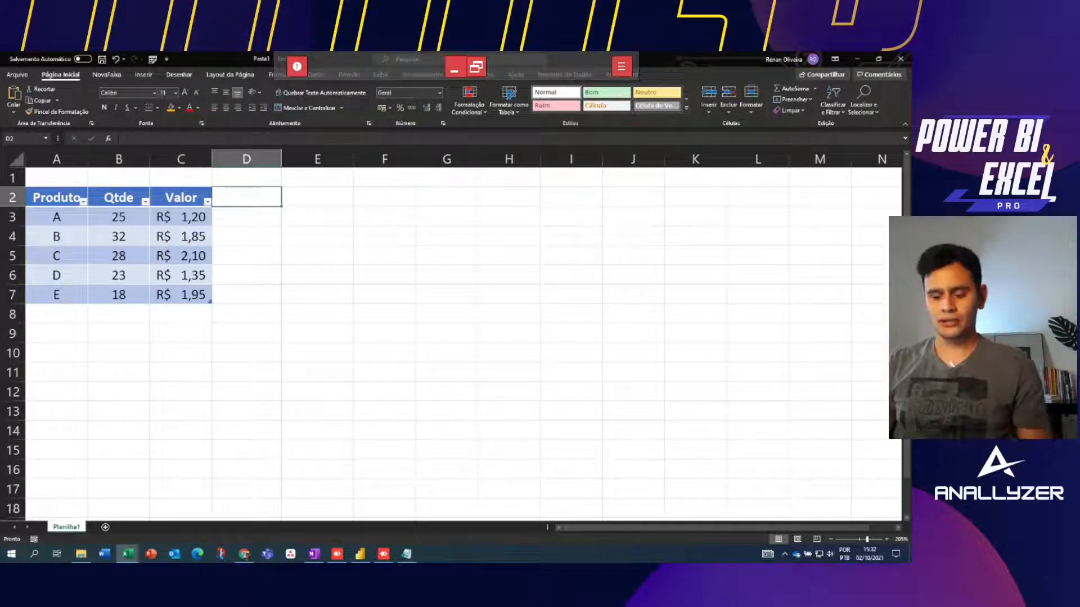
pyautogui.write('Total')
pyautogui.press('Return')
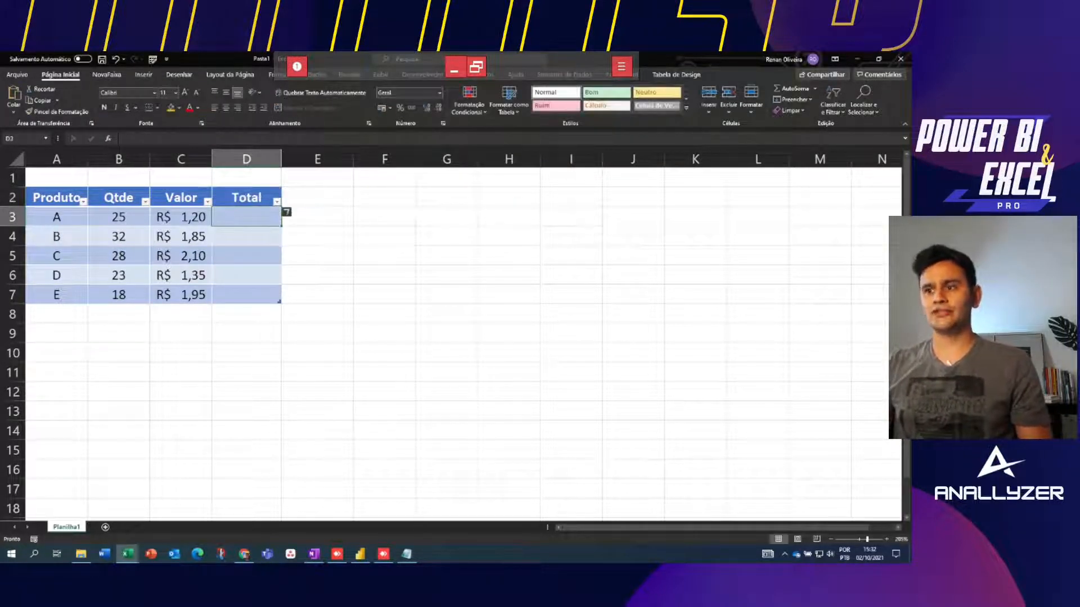
# Move the cursor to D3, the first empty Total cell
pyautogui.hotkey('ctrl', 'shift', 'Down')
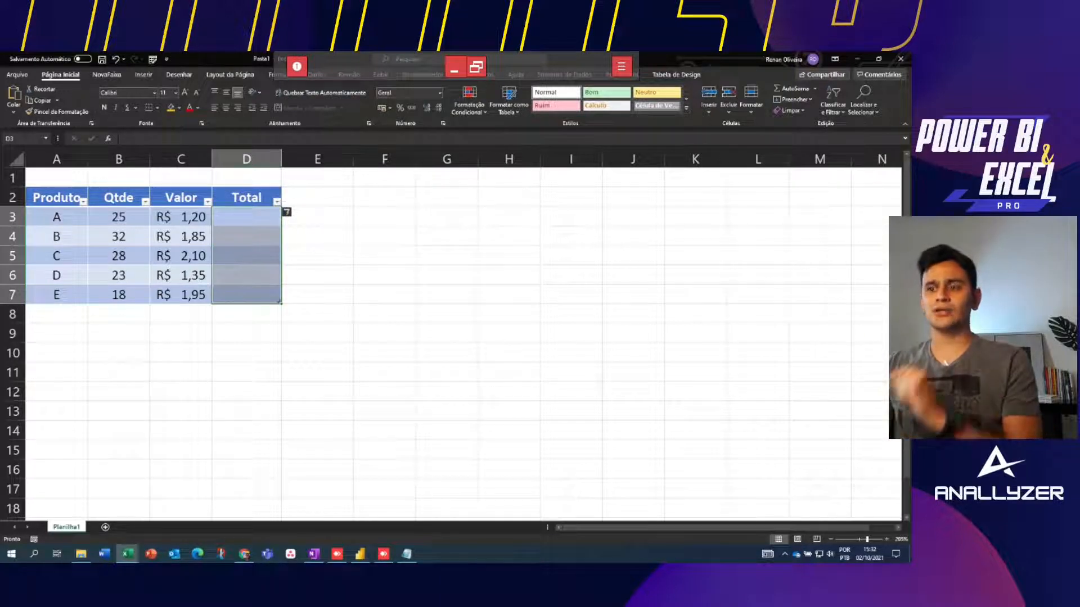
pyautogui.click(246, 256)
pyautogui.click(247, 217)
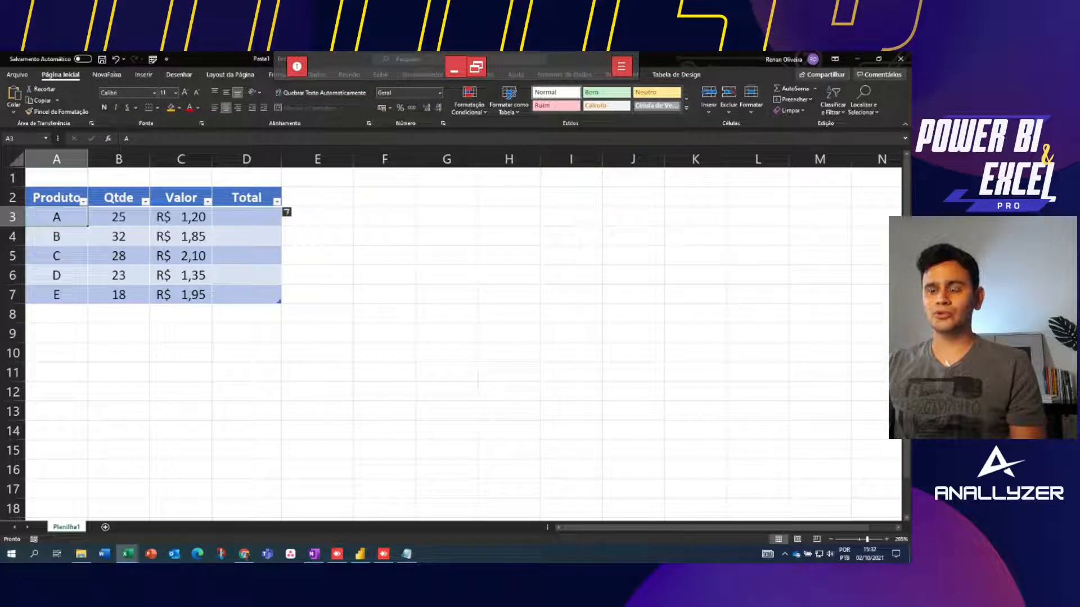
pyautogui.press('Right')
pyautogui.press('Right')
pyautogui.press('Right')
pyautogui.press('Right')
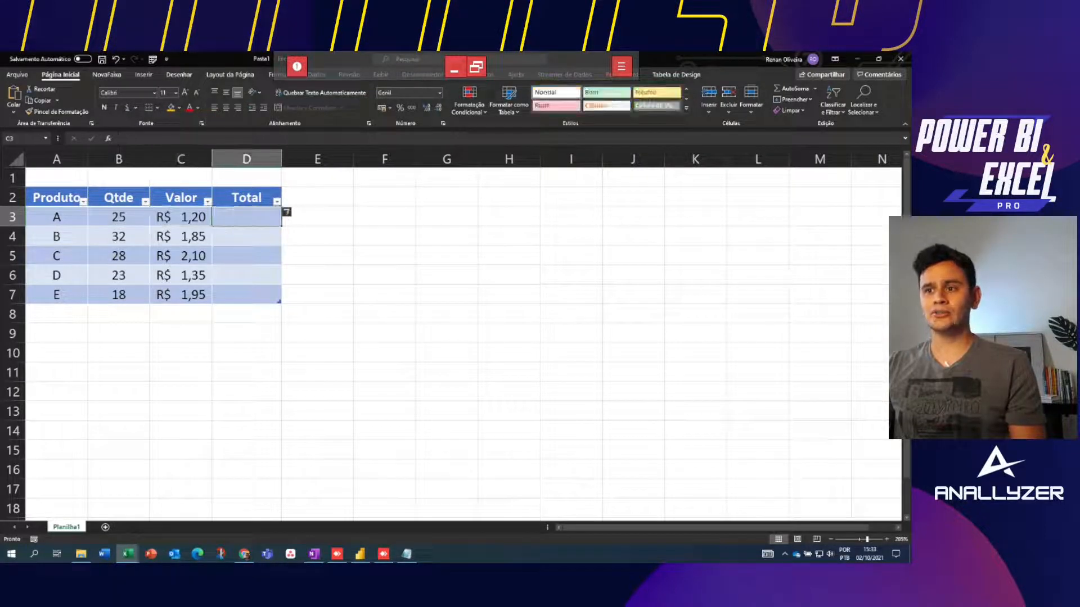
pyautogui.press('Left')
pyautogui.press('Left')
pyautogui.press('Right')
pyautogui.press('Right')
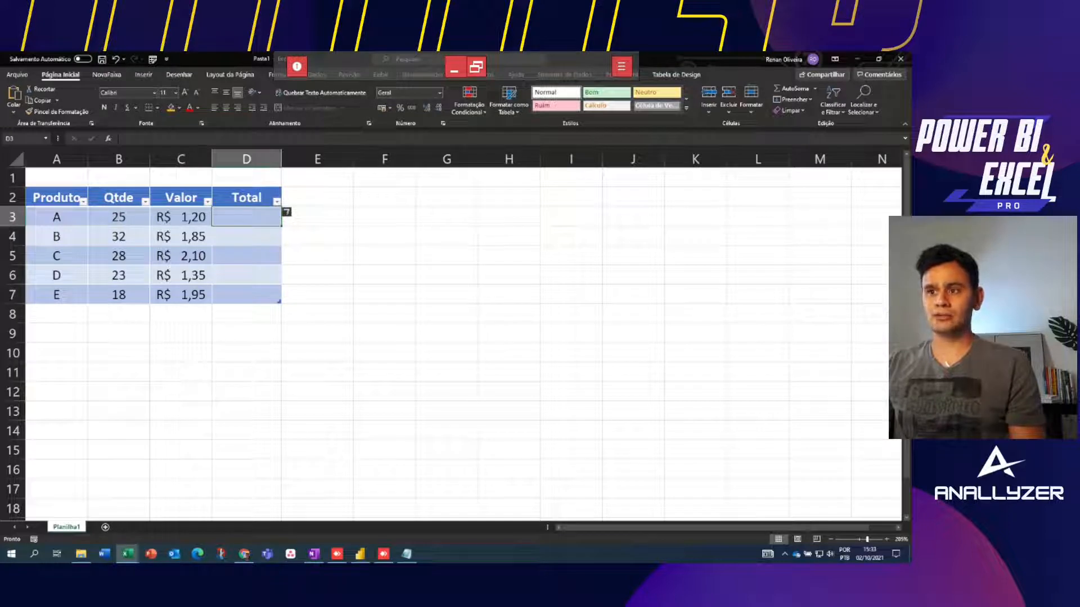
pyautogui.press('Left')
pyautogui.press('Right')
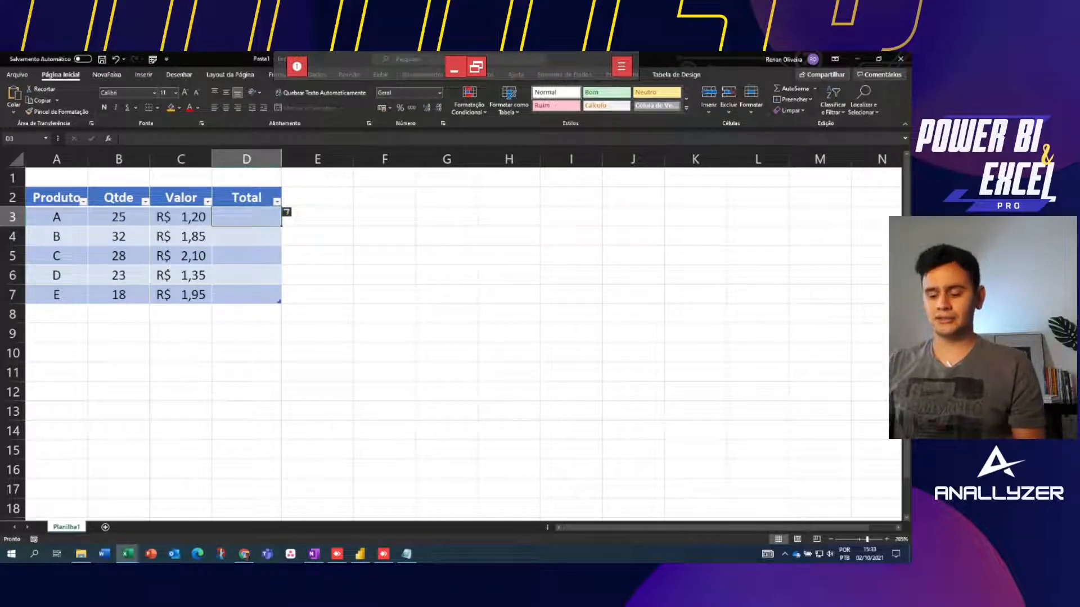
pyautogui.write('=')
pyautogui.press('Left')
pyautogui.press('Left')
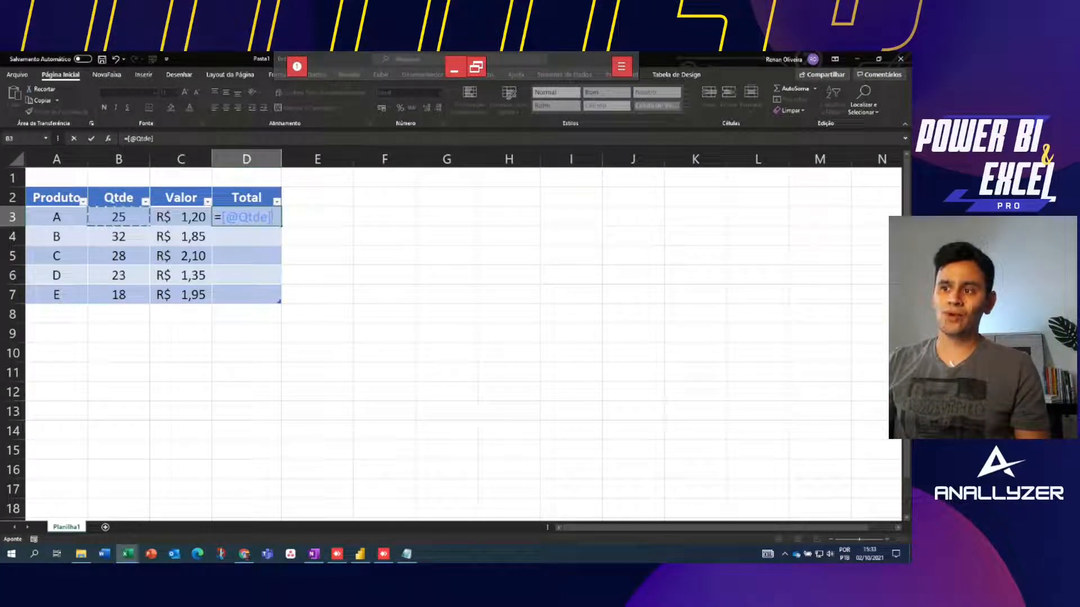
pyautogui.press('F2')
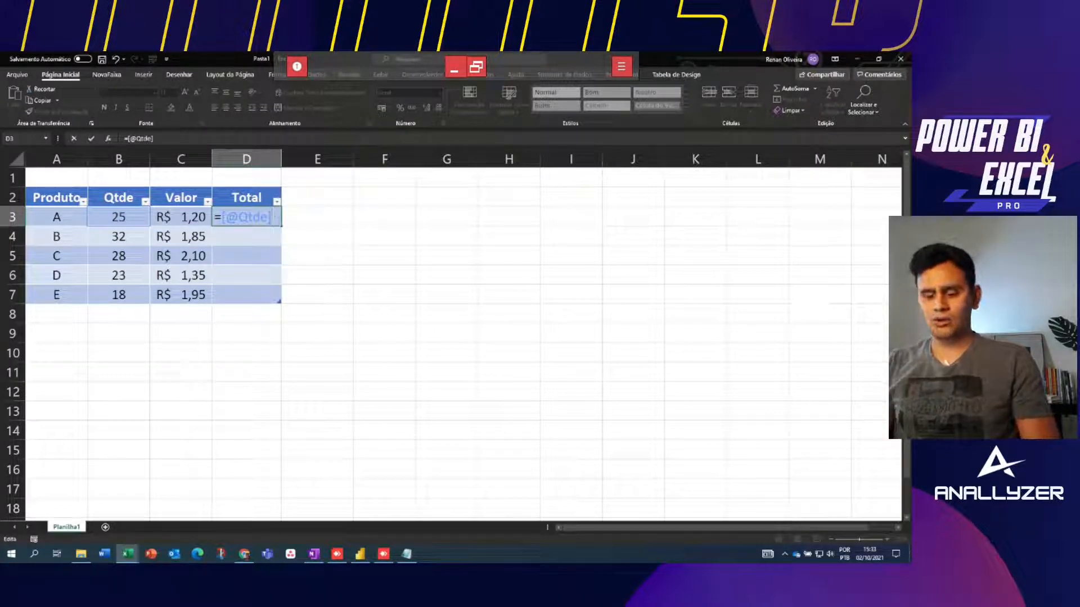
pyautogui.write('*')
pyautogui.click(180, 217)
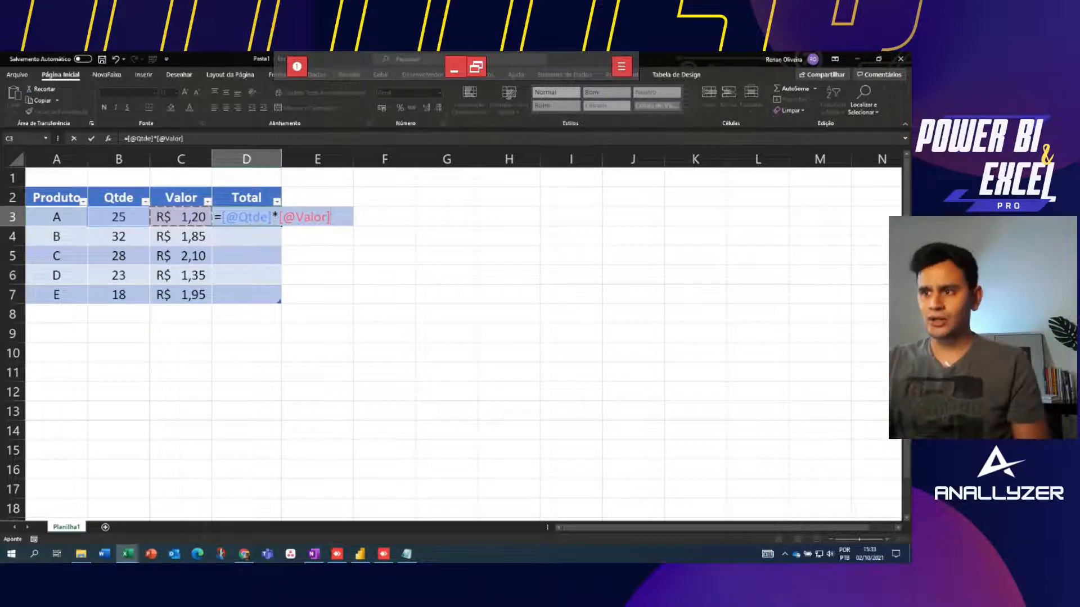
pyautogui.press('Return')
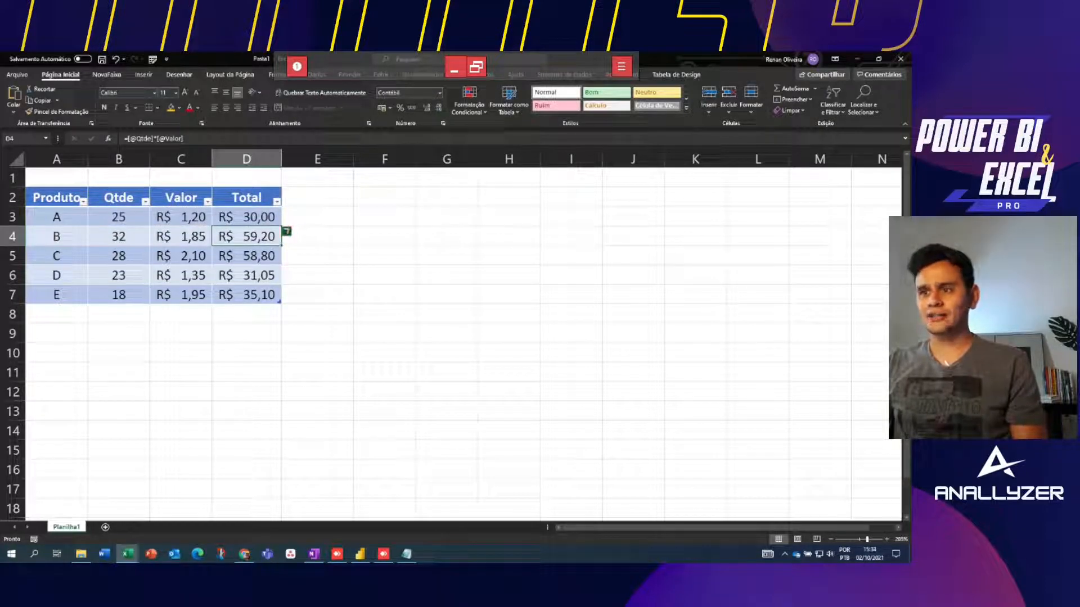
# Check the Total values, R$ 30,00 to R$ 35,10, testing a delete and undo
pyautogui.click(246, 217)
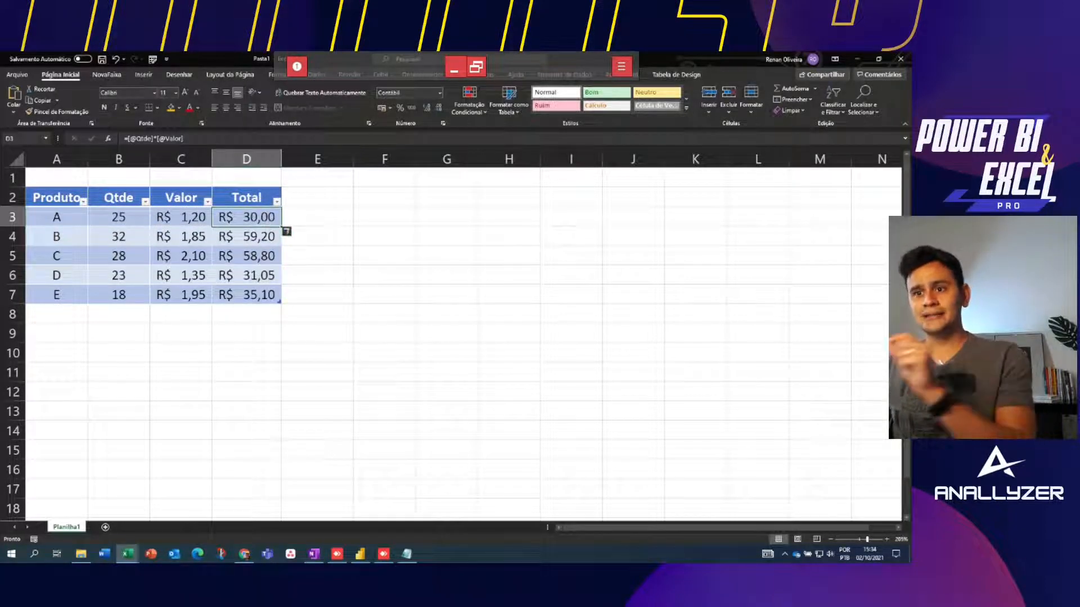
pyautogui.click(246, 236)
pyautogui.moveTo(56, 197); pyautogui.dragTo(247, 295)
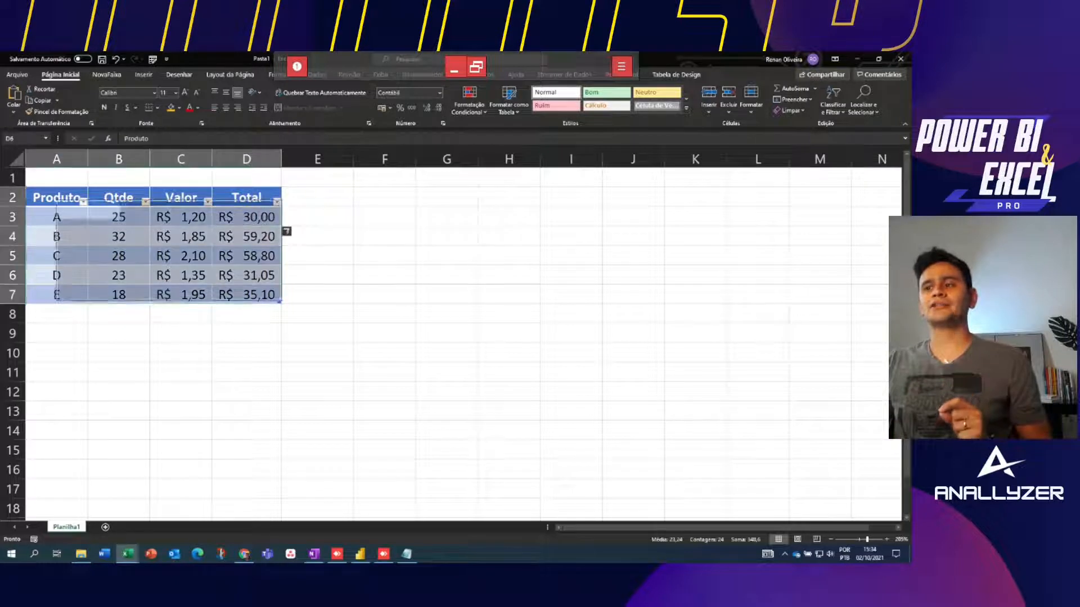
pyautogui.click(246, 295)
pyautogui.click(246, 256)
pyautogui.click(246, 217)
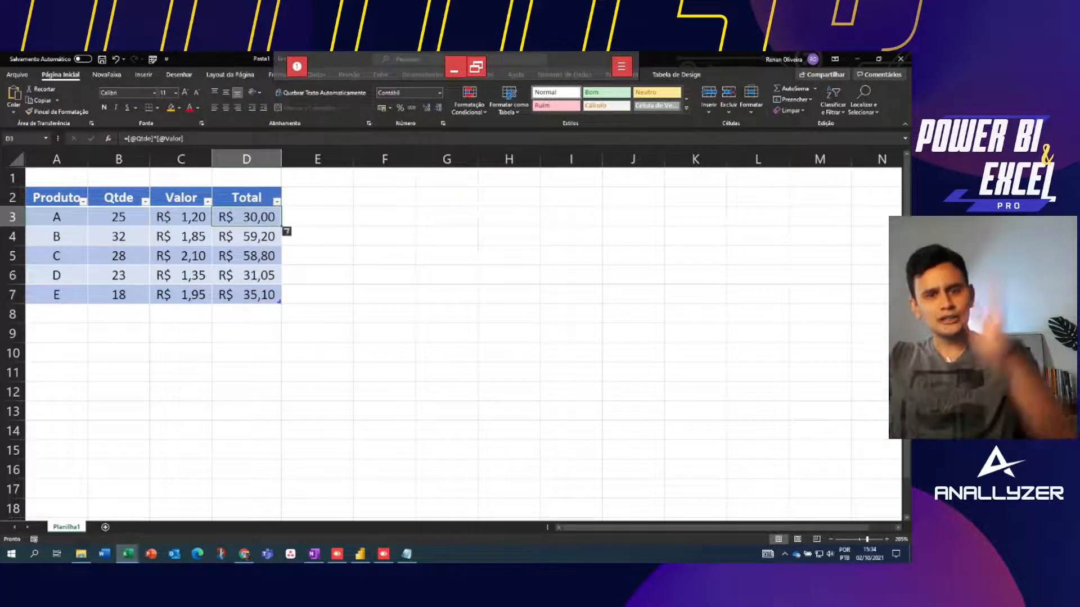
pyautogui.press('Down')
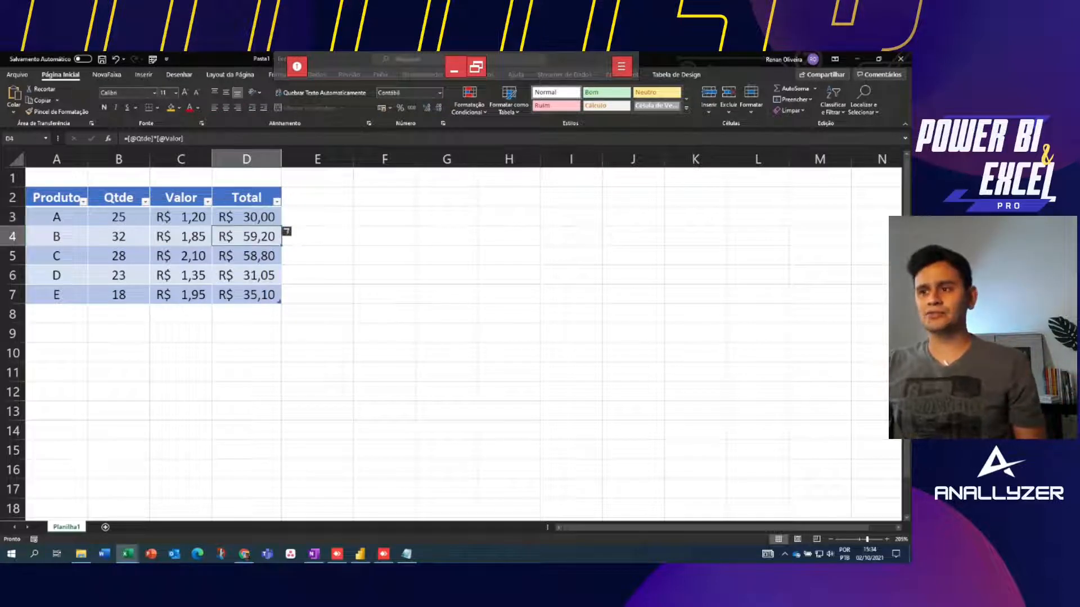
pyautogui.hotkey('ctrl', 'shift', 'Down')
pyautogui.press('Delete')
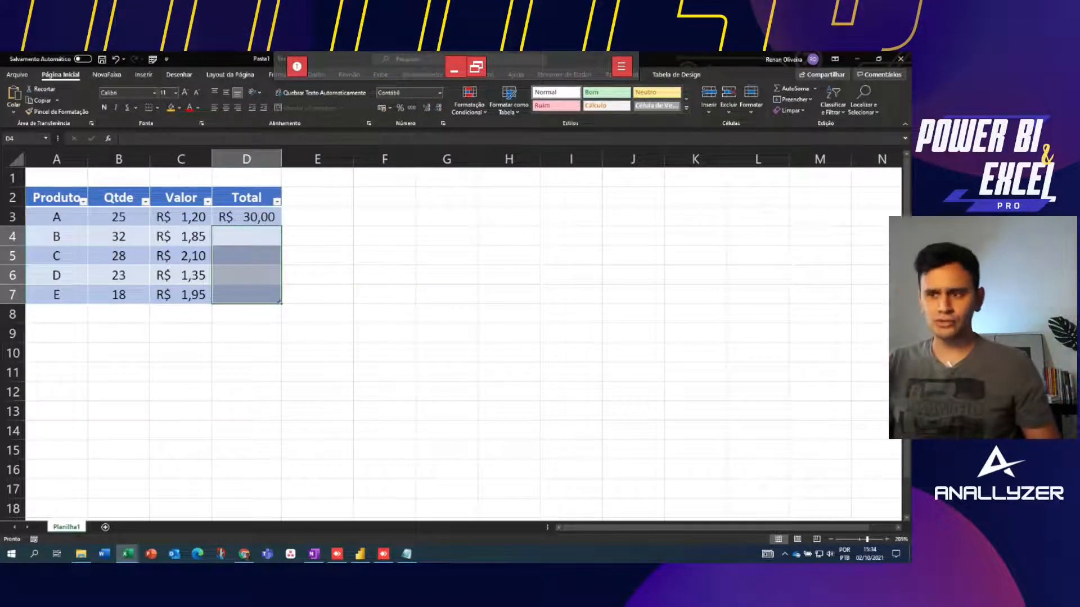
pyautogui.hotkey('ctrl', 'z')
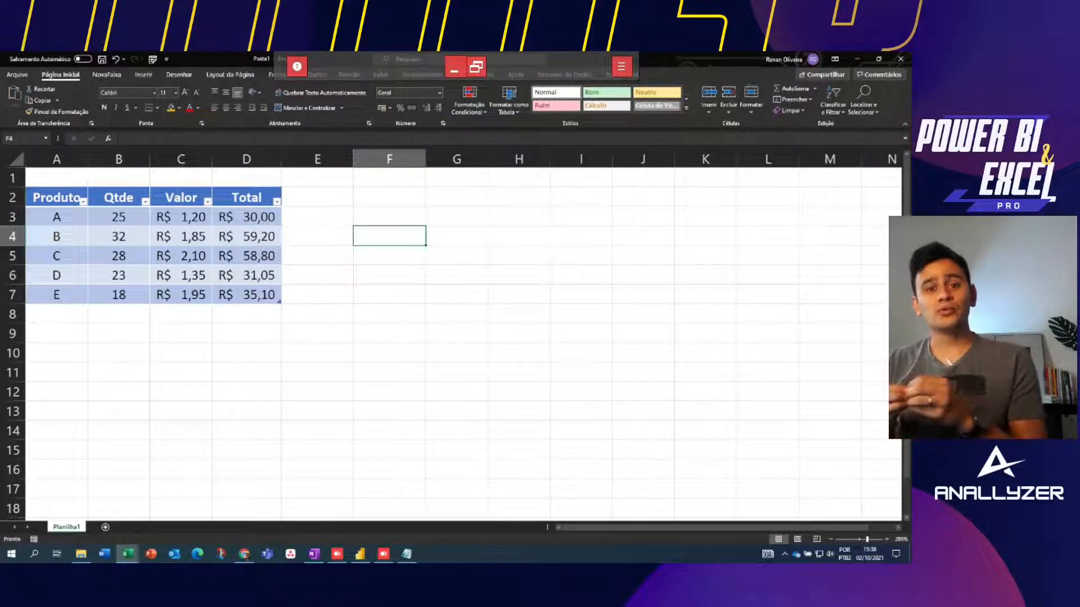
pyautogui.moveTo(56, 196); pyautogui.dragTo(278, 297)
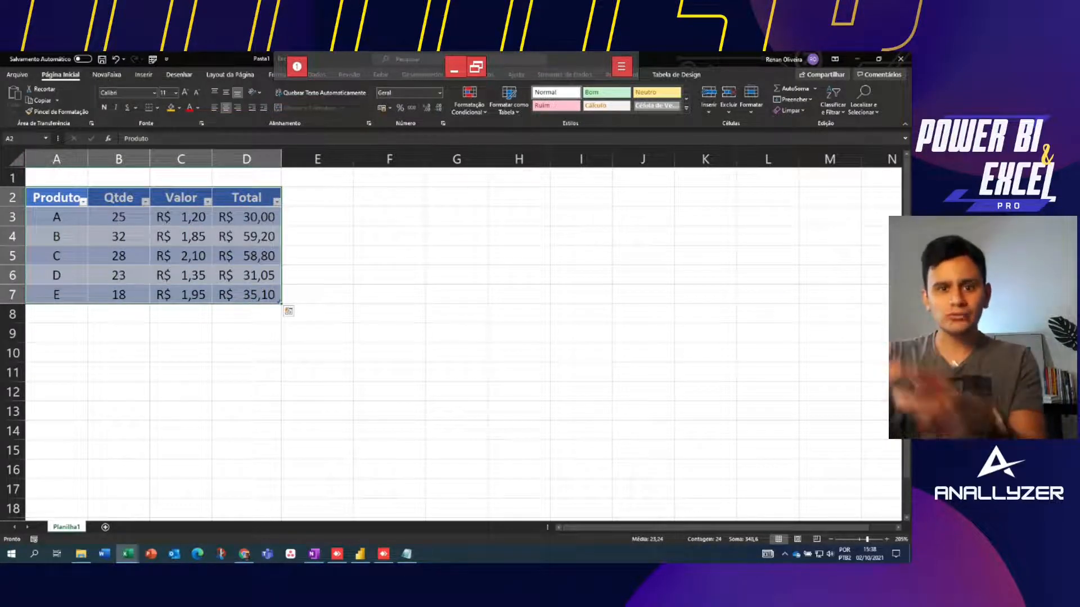
pyautogui.click(389, 216)
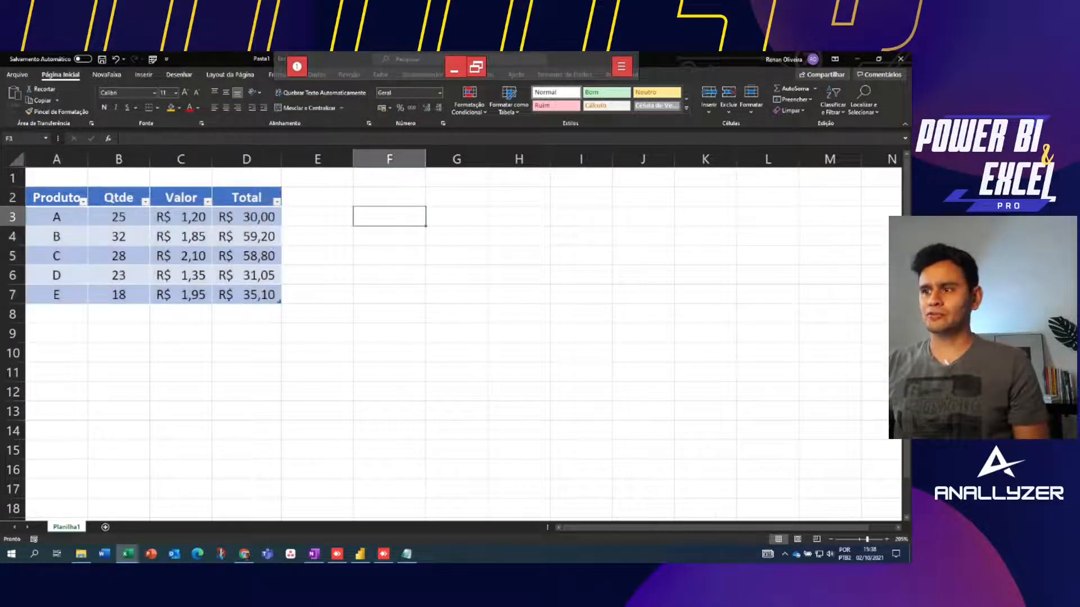
# Label F3 'Total Qtde' and widen column F to fit it
pyautogui.write('Tota')
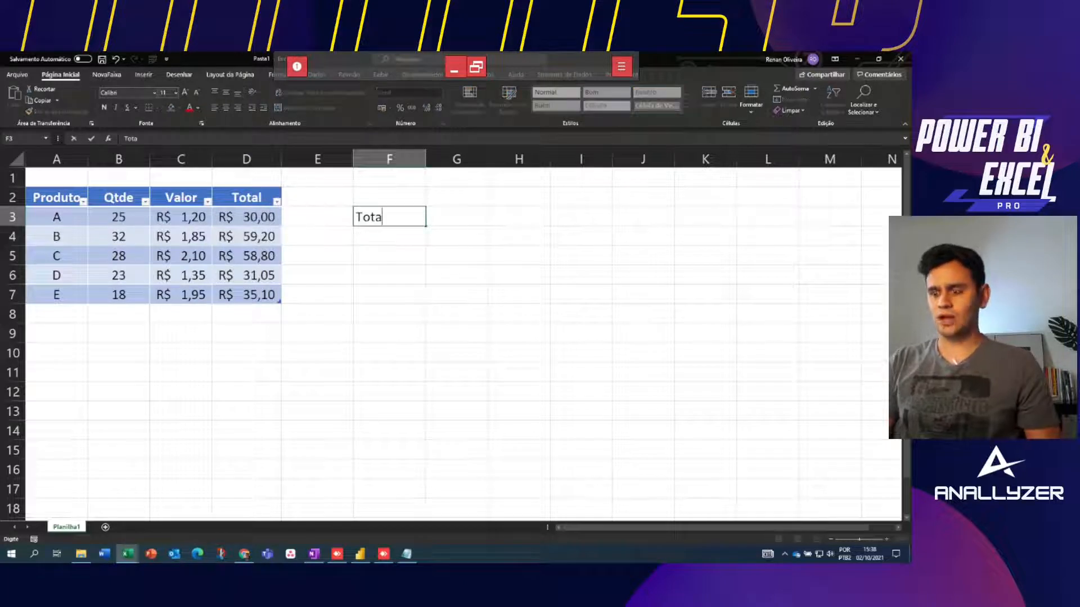
pyautogui.write('l Qtde')
pyautogui.press('BackSpace')
pyautogui.press('BackSpace')
pyautogui.write('de')
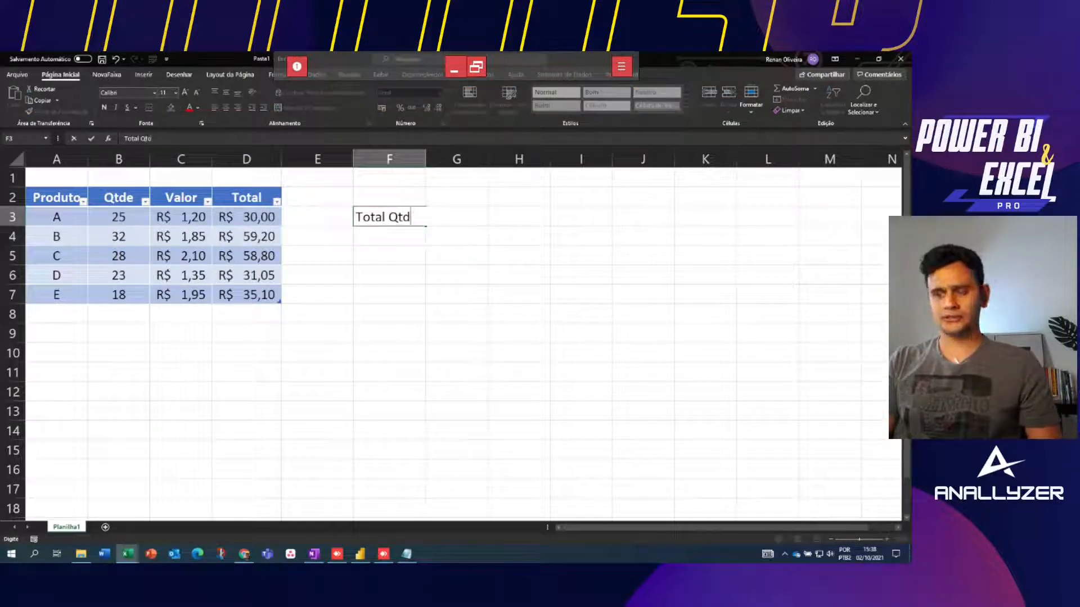
pyautogui.press('Return')
pyautogui.moveTo(425, 159); pyautogui.dragTo(430, 159)
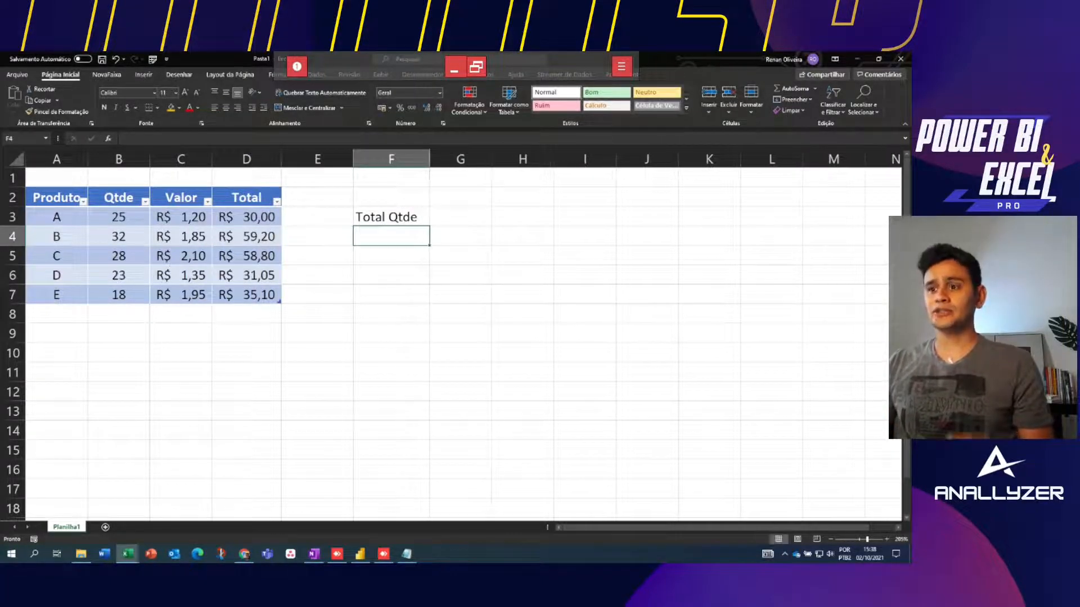
# Try =soma(b3:b7) in G3 to sum Qtde, then clear it
pyautogui.moveTo(119, 197); pyautogui.dragTo(119, 294)
pyautogui.click(523, 217)
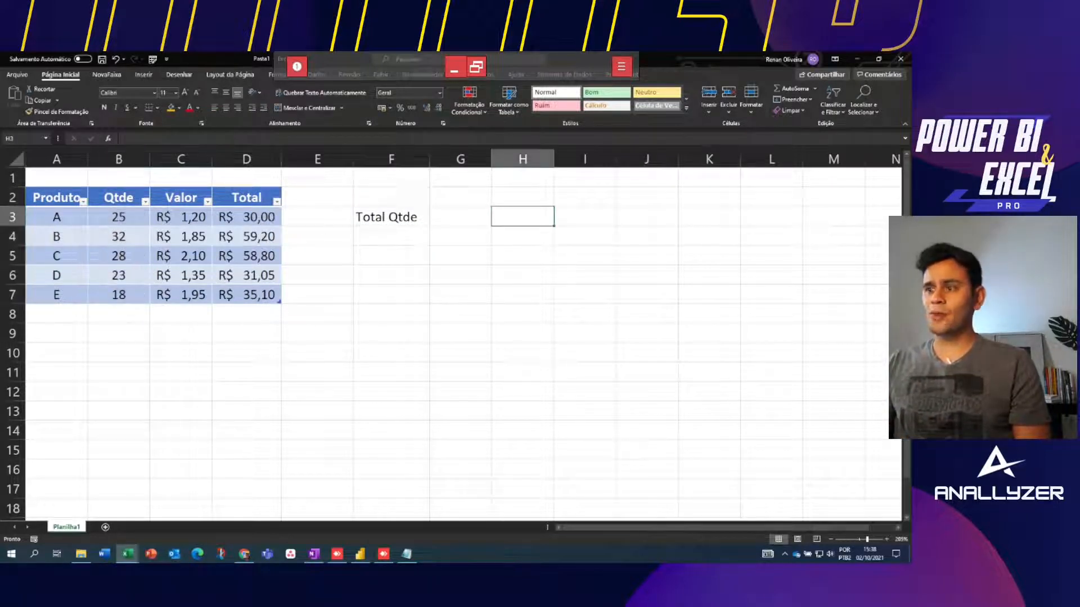
pyautogui.click(461, 217)
pyautogui.write('=')
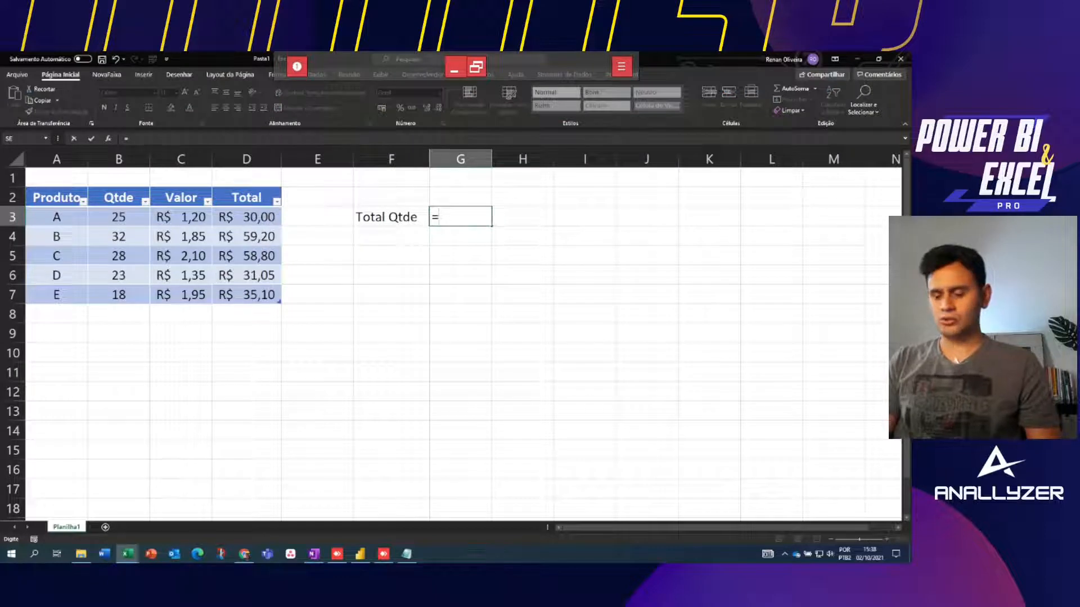
pyautogui.write('soma(')
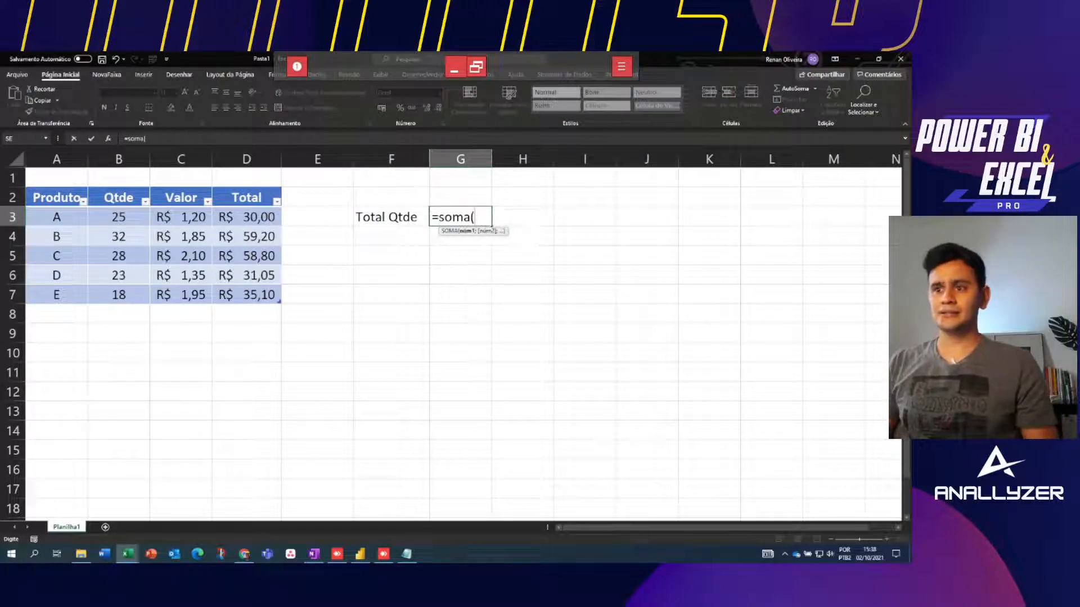
pyautogui.write('b3:')
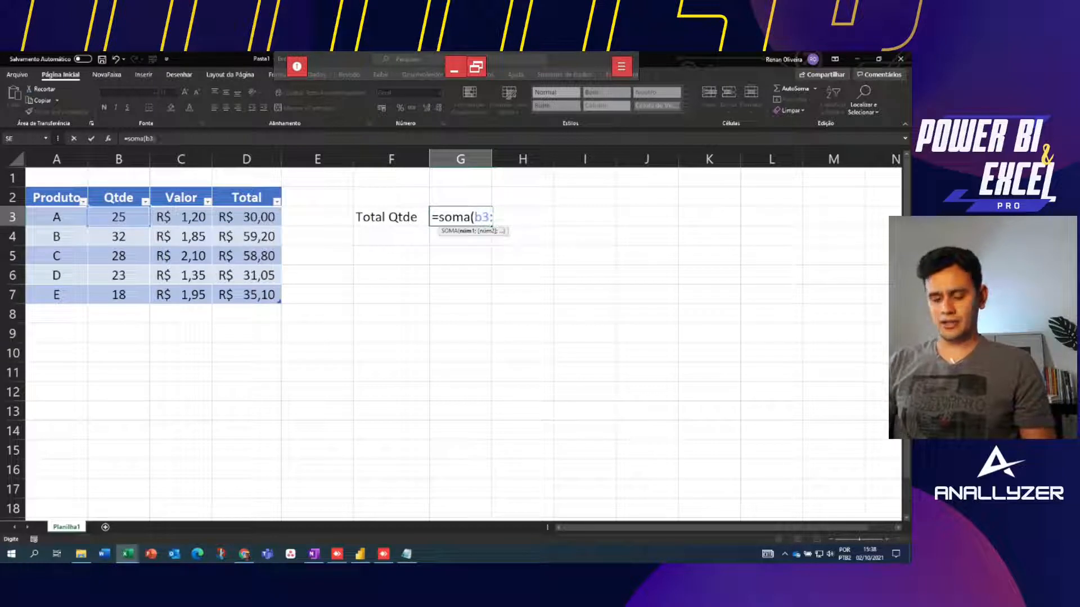
pyautogui.write('b7)')
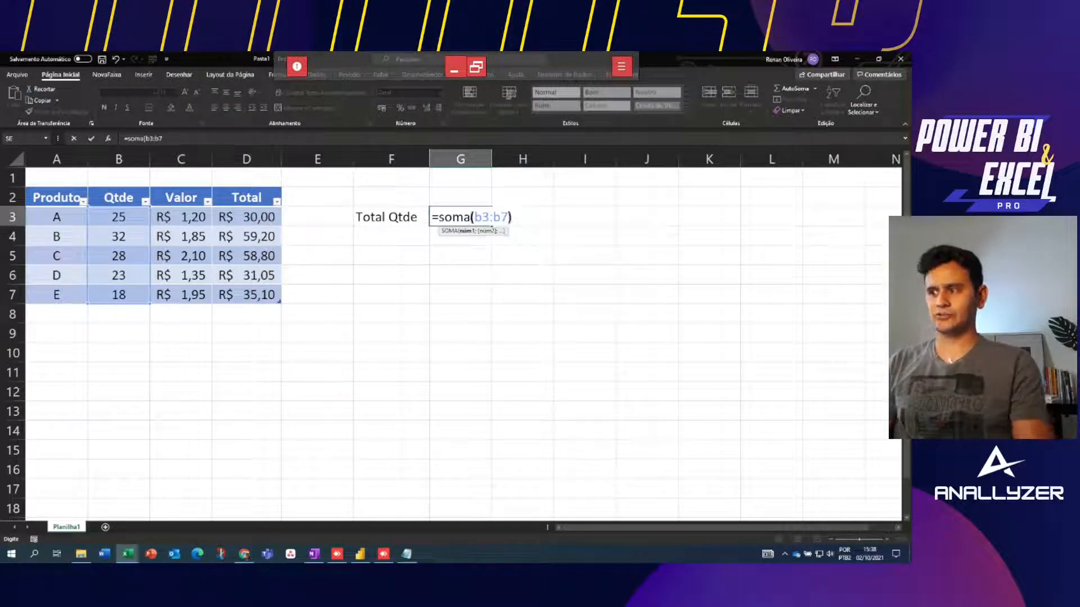
pyautogui.press('Return')
pyautogui.press('Up')
pyautogui.press('Delete')
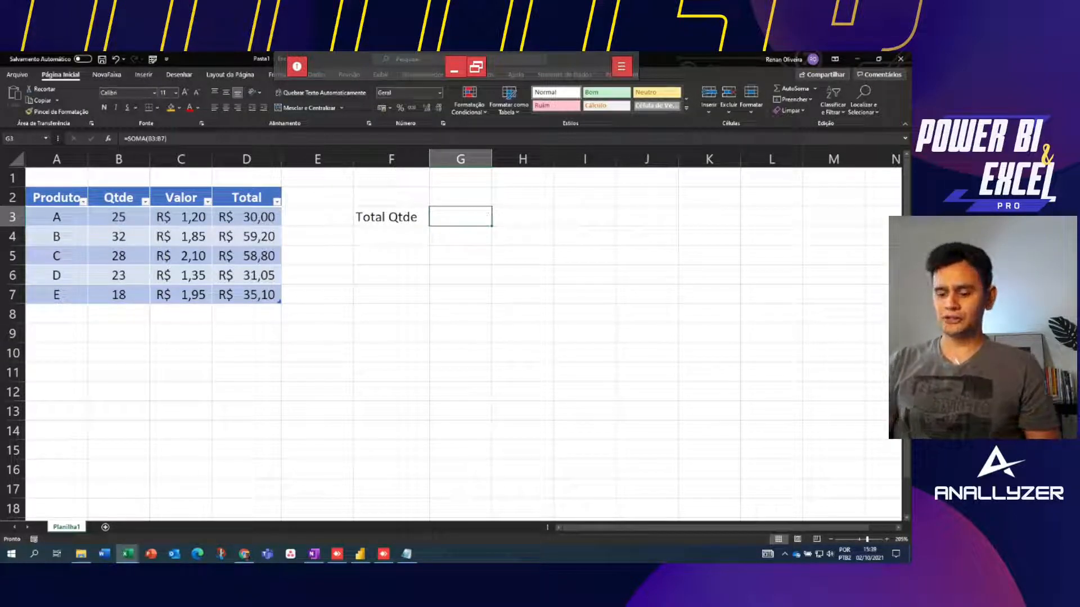
# Enter =SOMA(Cadastro[Qtde]) in G3 using autocomplete, giving 126
pyautogui.write('=soma(')
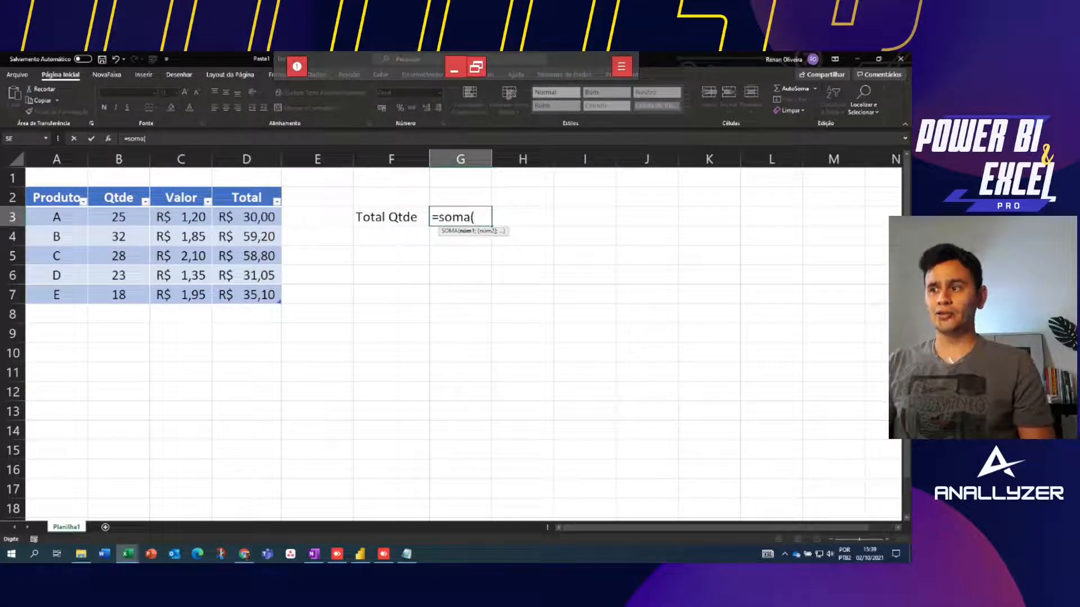
pyautogui.write('Cada')
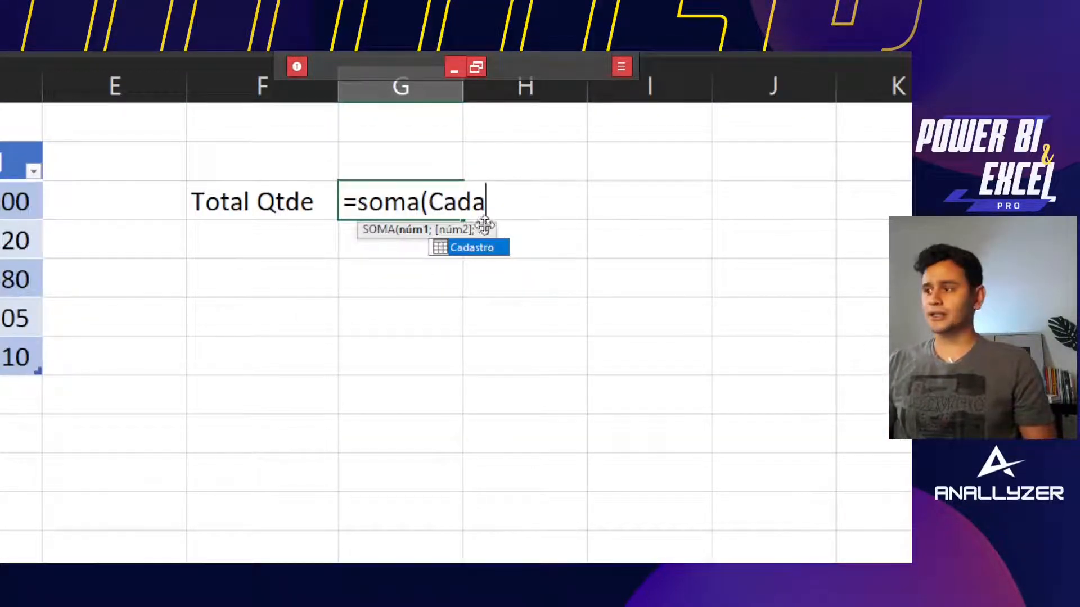
pyautogui.doubleClick(489, 249)
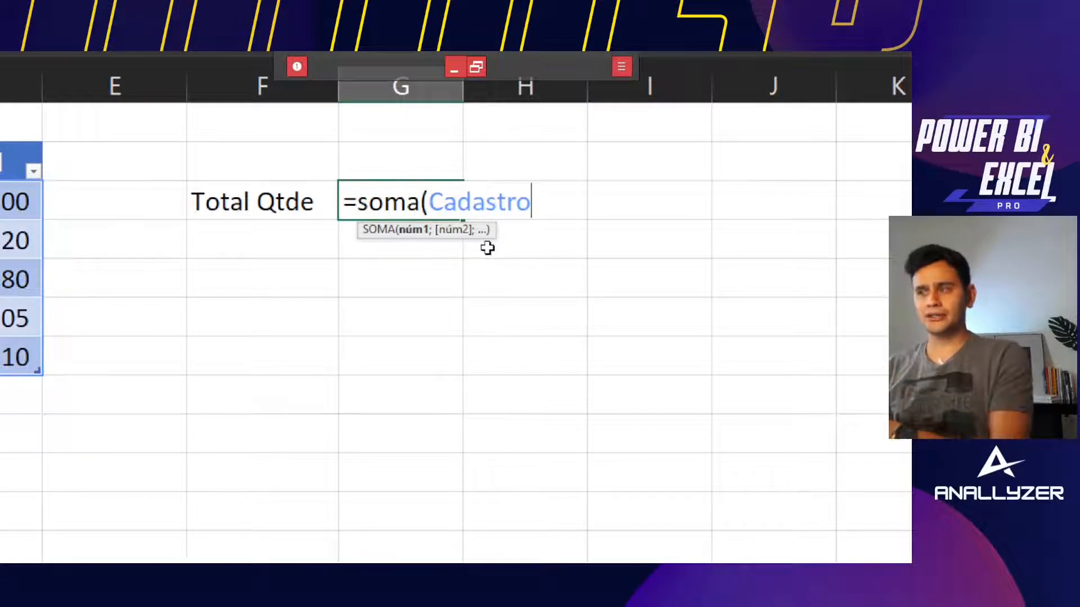
pyautogui.write('[')
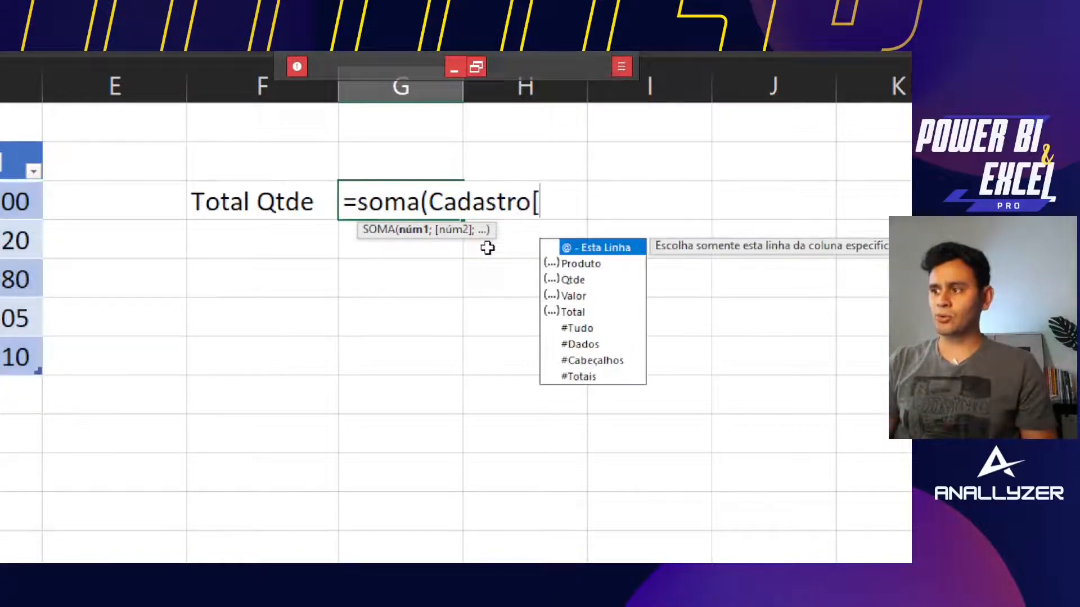
pyautogui.press('Down')
pyautogui.press('Down')
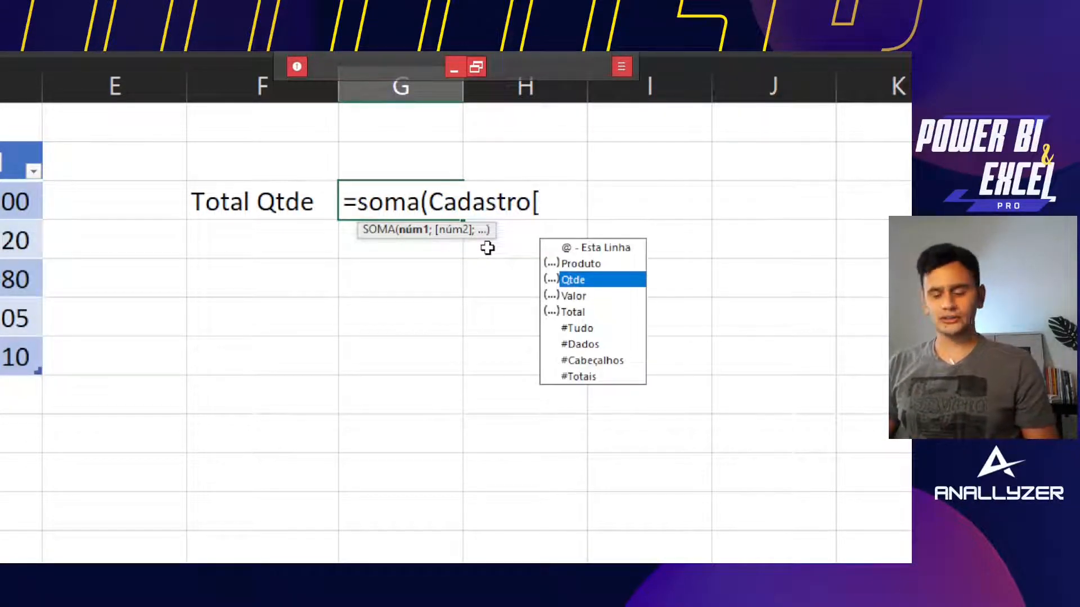
pyautogui.press('Tab')
pyautogui.write('])')
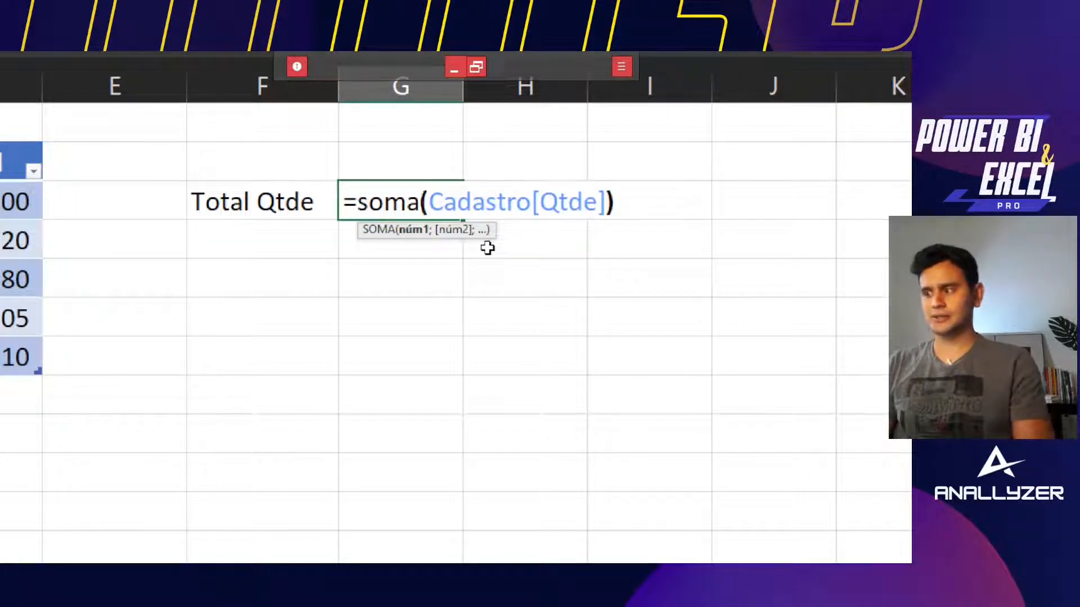
pyautogui.press('Return')
pyautogui.click(427, 201)
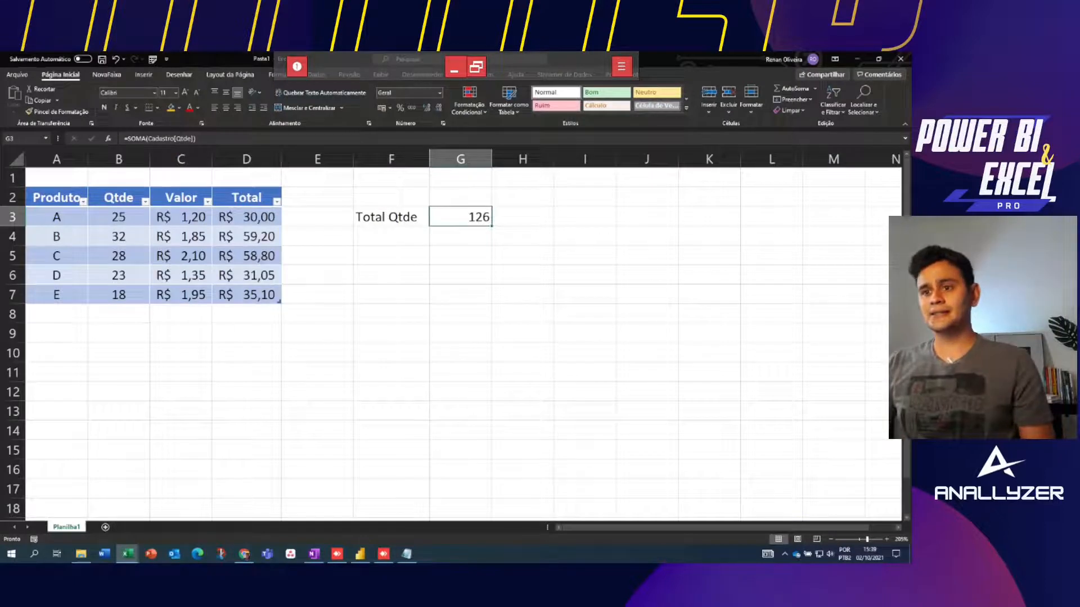
# Add trial product F with quantity 10 in row 8, raising Total Qtde to 136
pyautogui.click(57, 314)
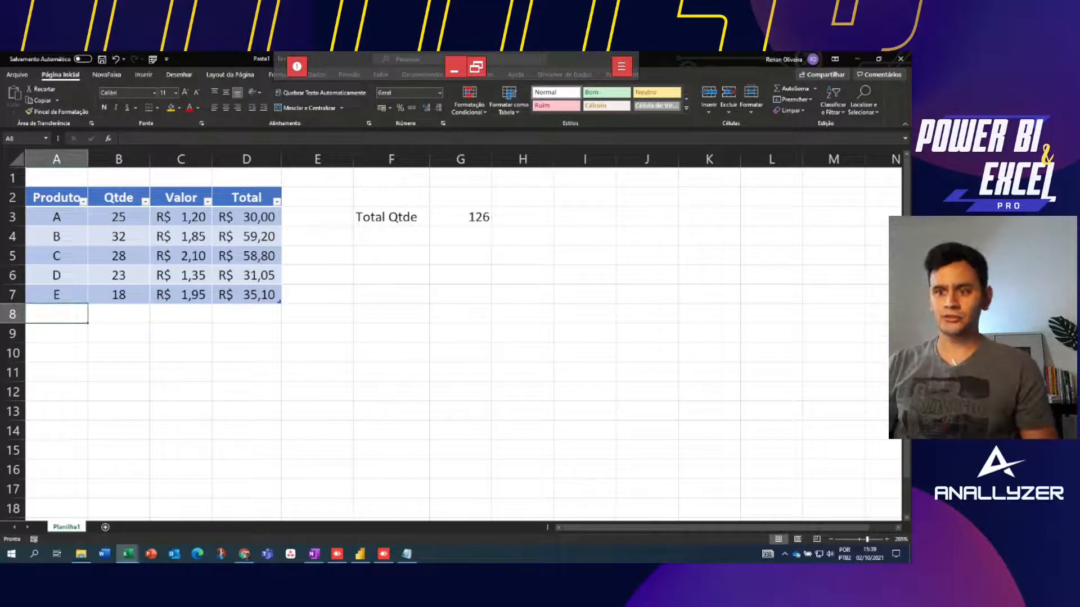
pyautogui.write('F')
pyautogui.press('Tab')
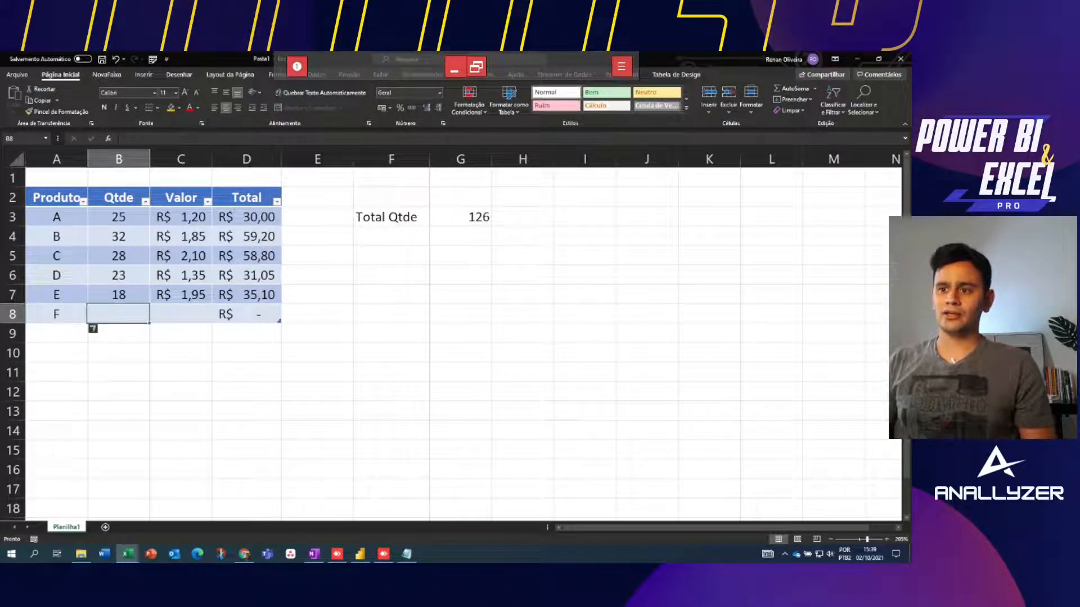
pyautogui.write('10')
pyautogui.press('Down')
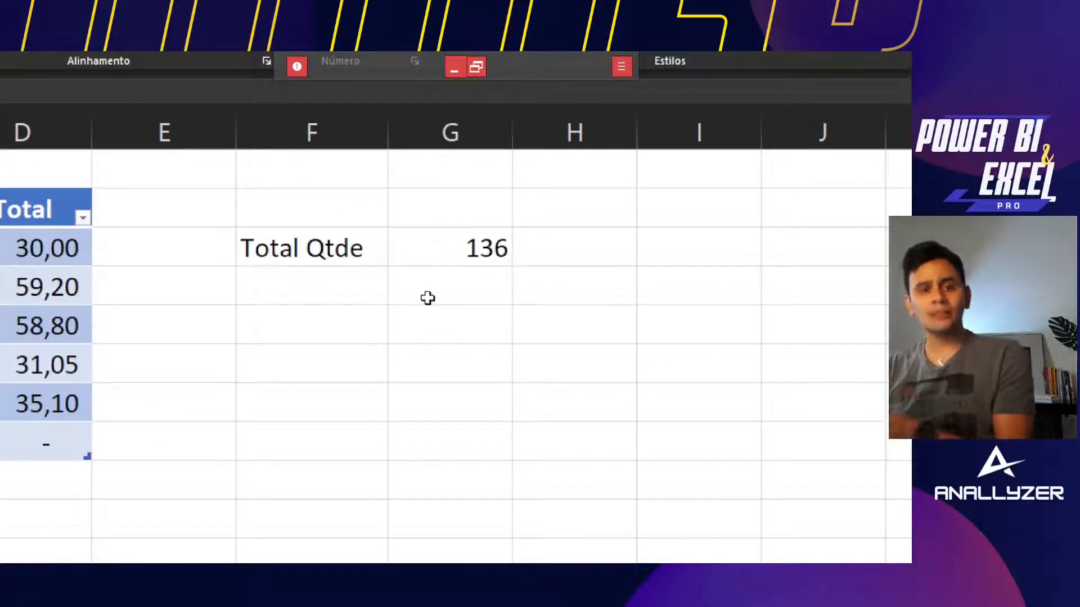
pyautogui.click(433, 247)
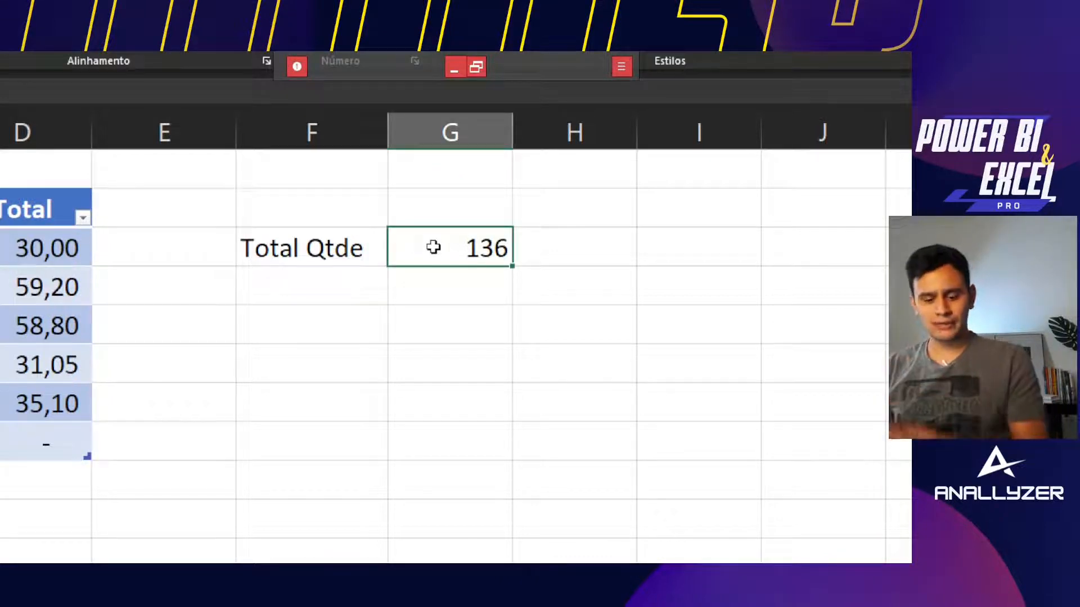
pyautogui.doubleClick(433, 248)
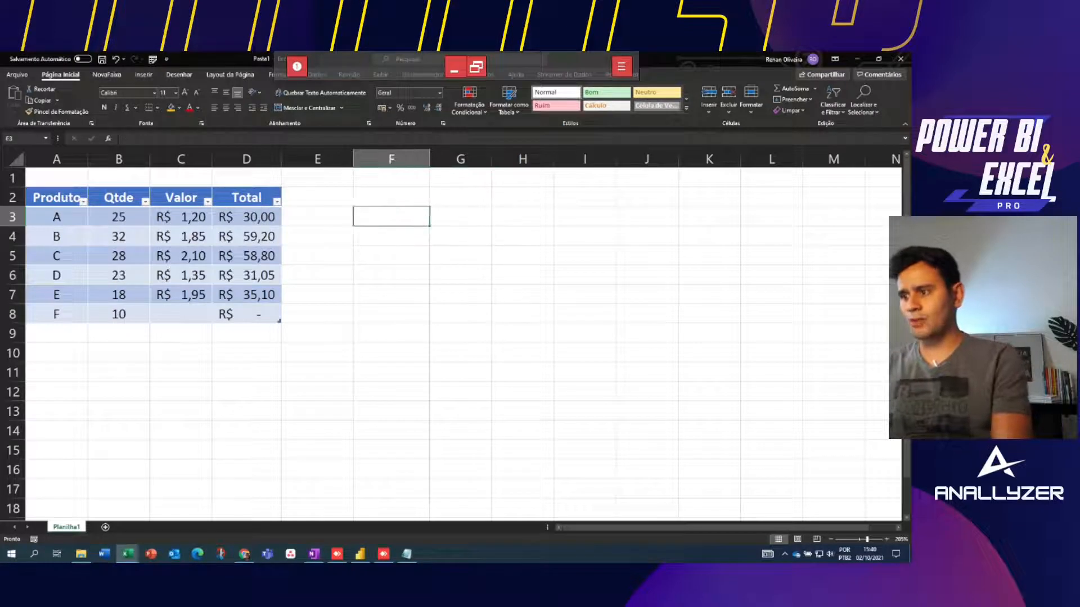
pyautogui.click(523, 216)
pyautogui.press('Left')
pyautogui.press('Left')
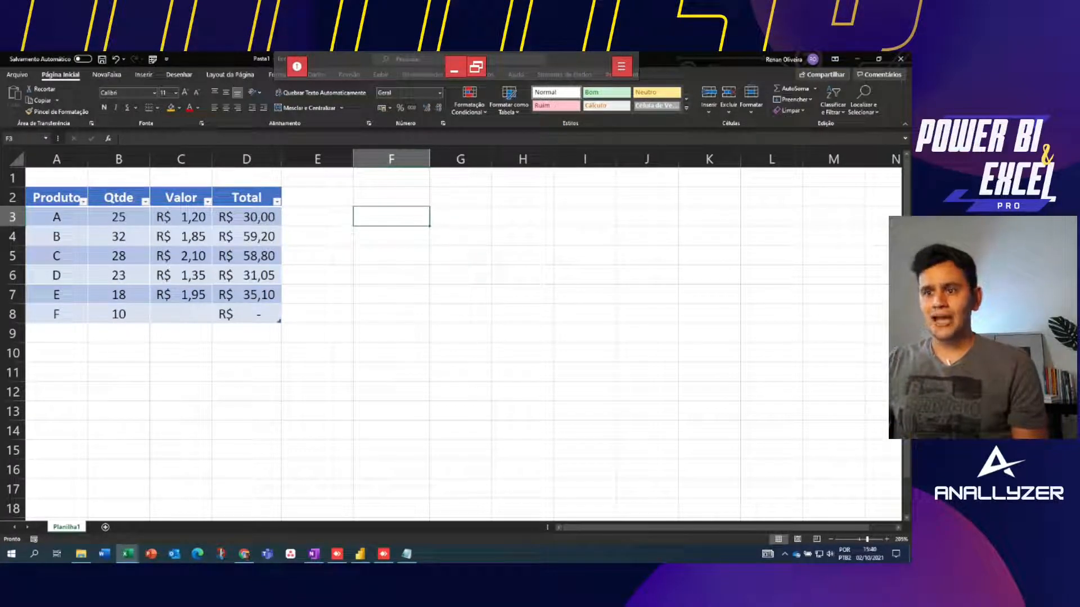
# Delete product F's row 8 so the table holds products A–E again
pyautogui.click(56, 236)
pyautogui.click(56, 197)
pyautogui.hotkey('ctrl', 'a')
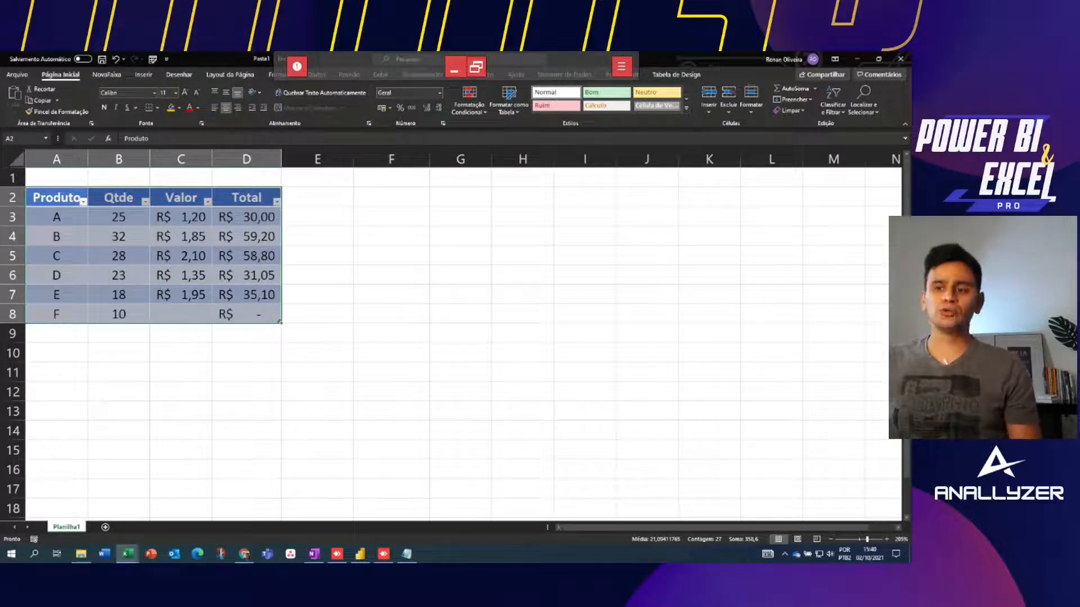
pyautogui.click(390, 275)
pyautogui.click(56, 314)
pyautogui.hotkey('shift', 'space')
pyautogui.hotkey('shift', 'space')
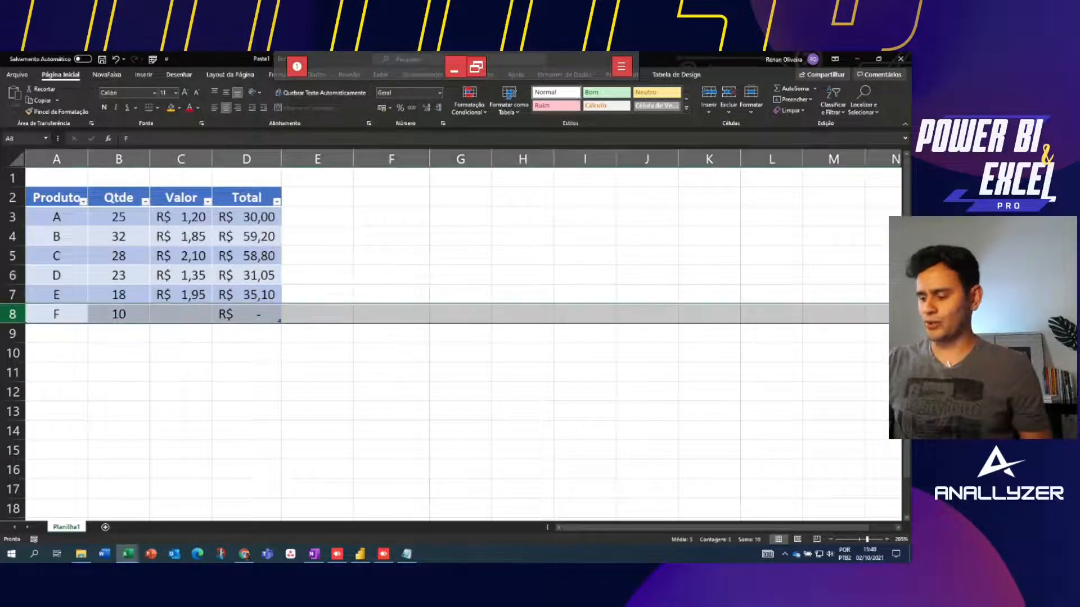
pyautogui.hotkey('ctrl', '-')
pyautogui.click(318, 256)
pyautogui.moveTo(57, 314); pyautogui.dragTo(246, 314)
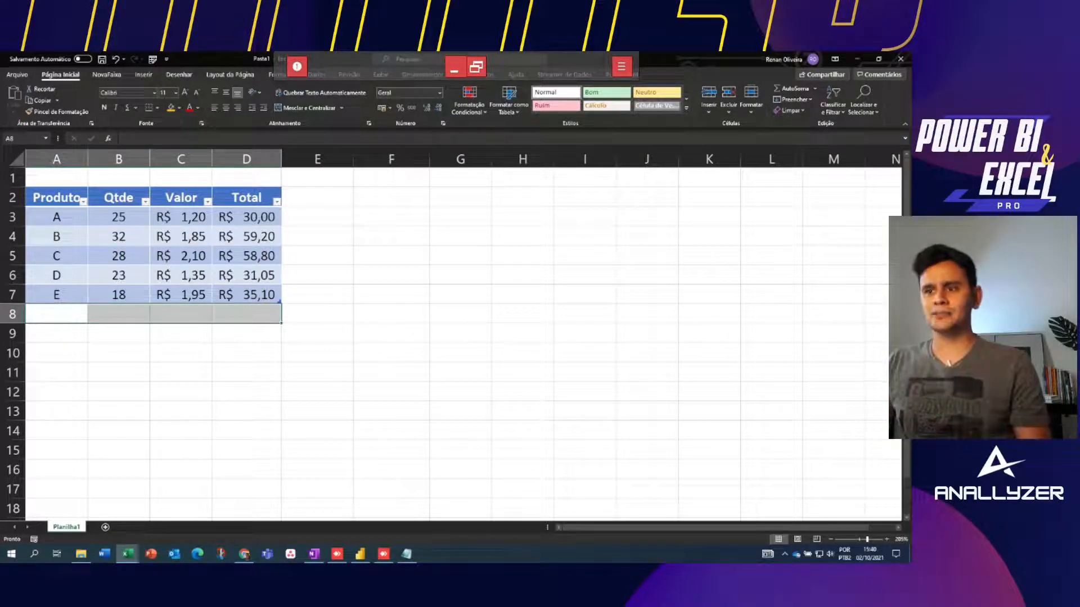
# Add a Soma totals row to the table via Análise Rápida > Totais
pyautogui.click(119, 256)
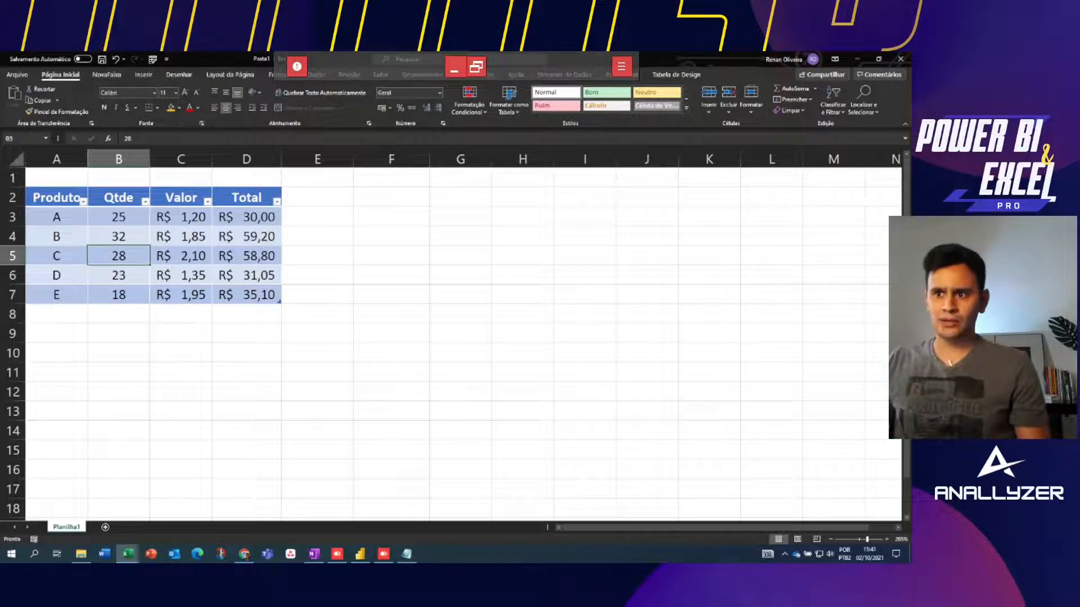
pyautogui.rightClick(116, 250)
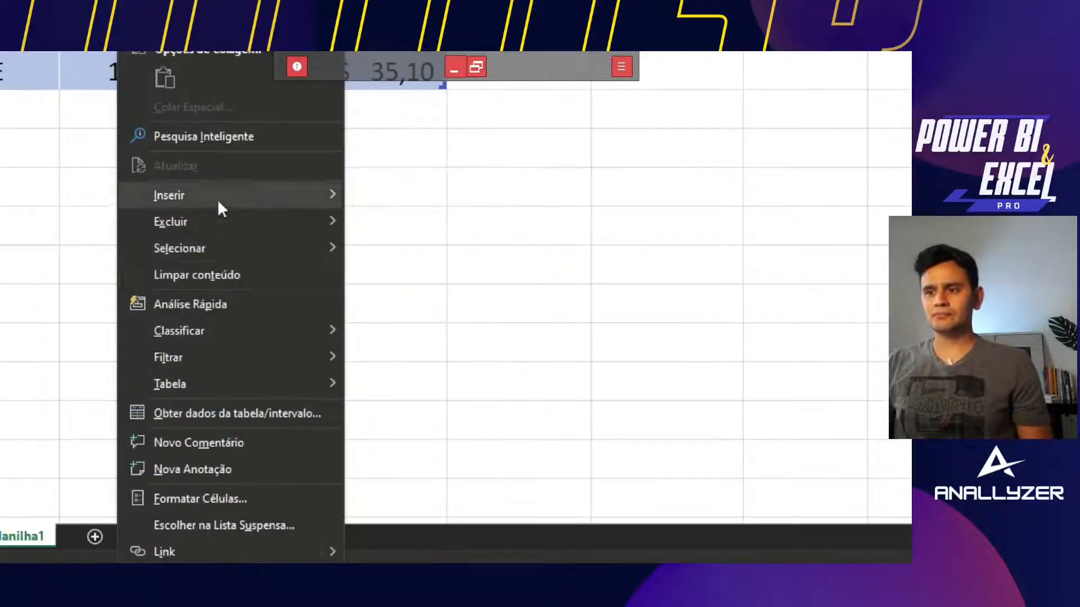
pyautogui.click(197, 302)
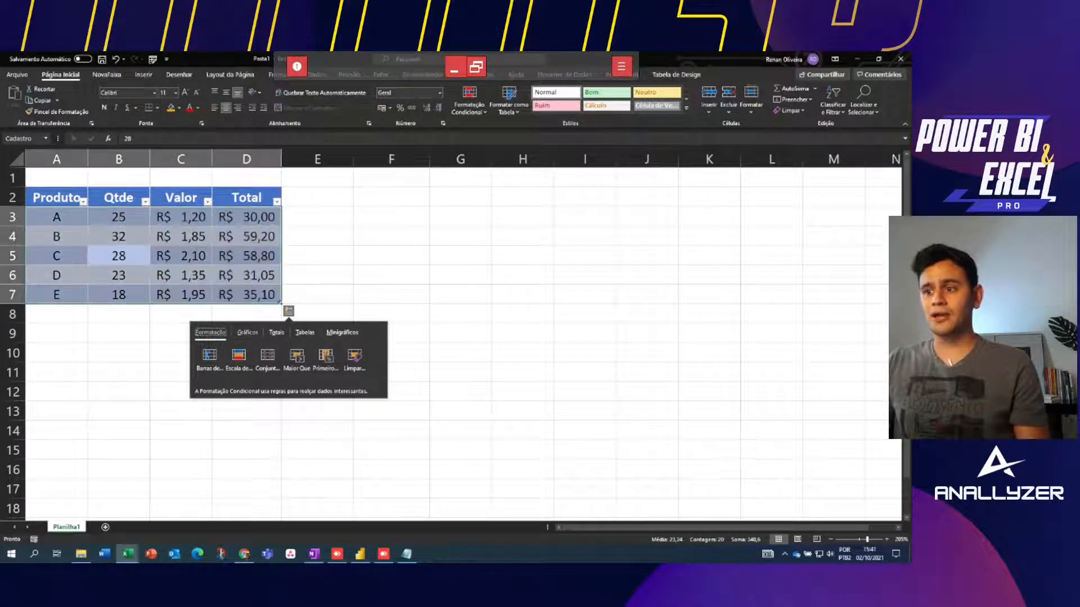
pyautogui.click(276, 333)
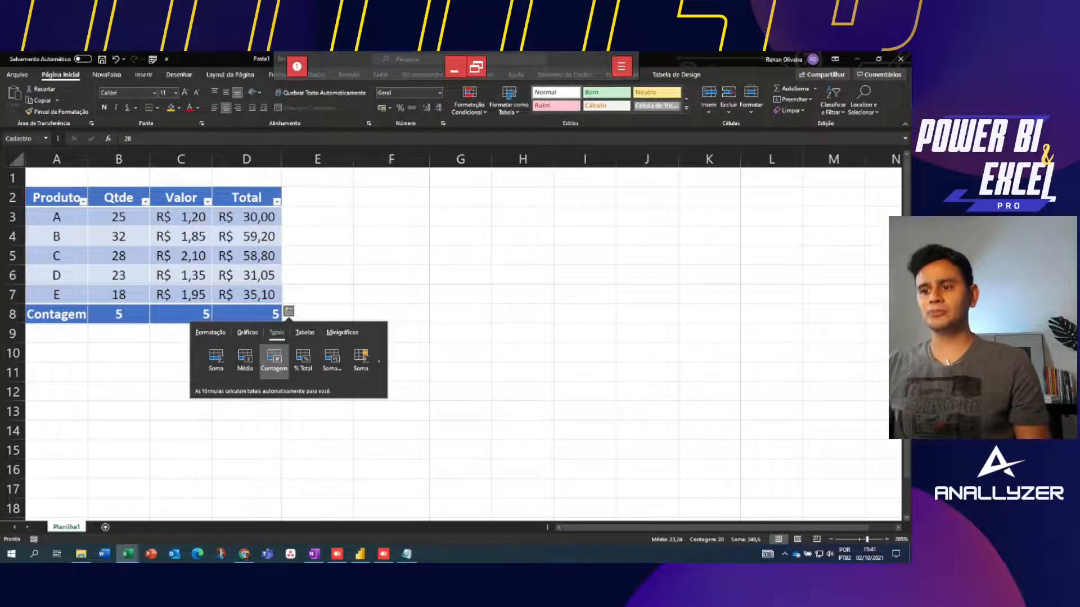
pyautogui.click(216, 360)
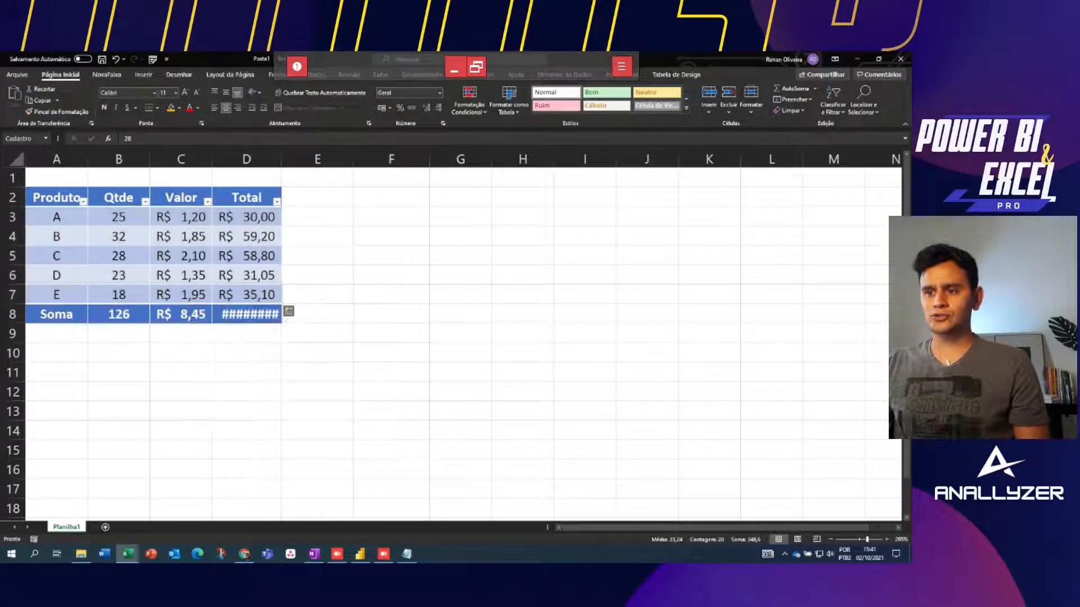
# Autofit column D so totals 126, R$ 8,45 and R$ 214,15 show fully
pyautogui.click(191, 312)
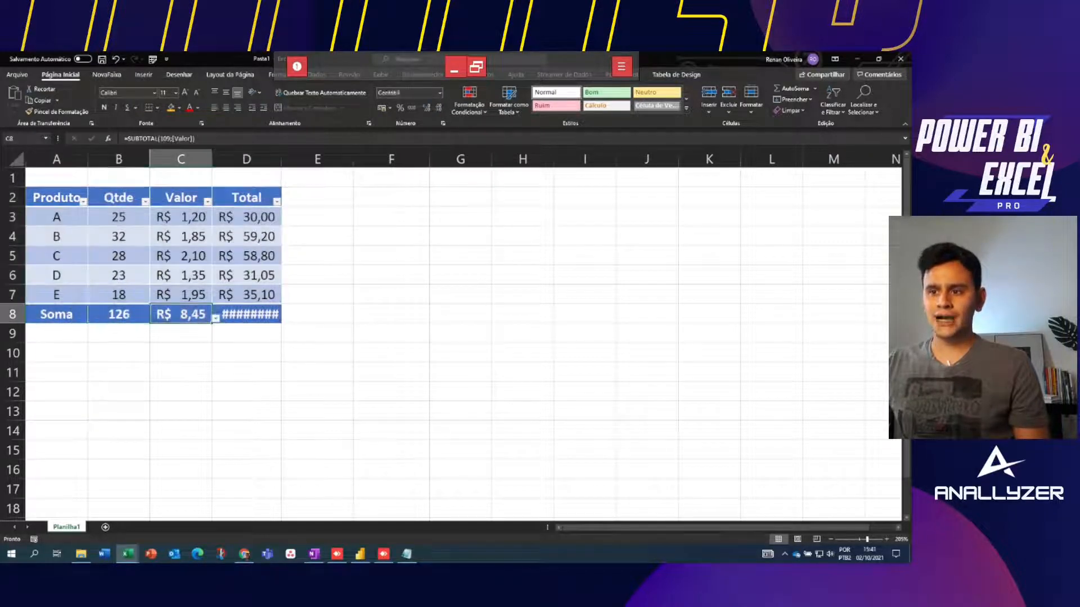
pyautogui.click(119, 314)
pyautogui.click(181, 314)
pyautogui.click(247, 314)
pyautogui.doubleClick(282, 159)
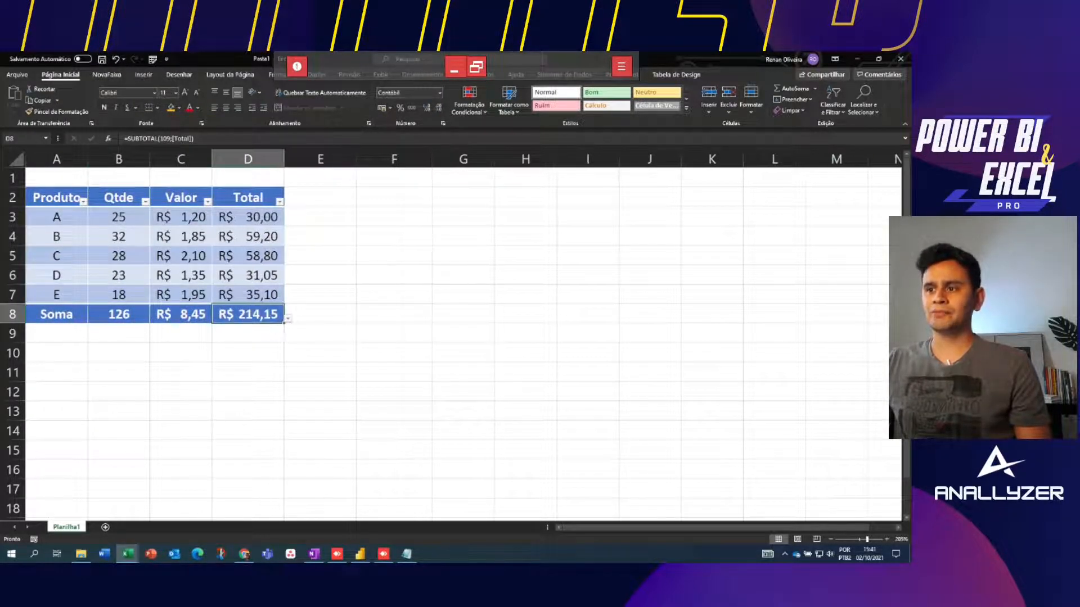
pyautogui.click(147, 315)
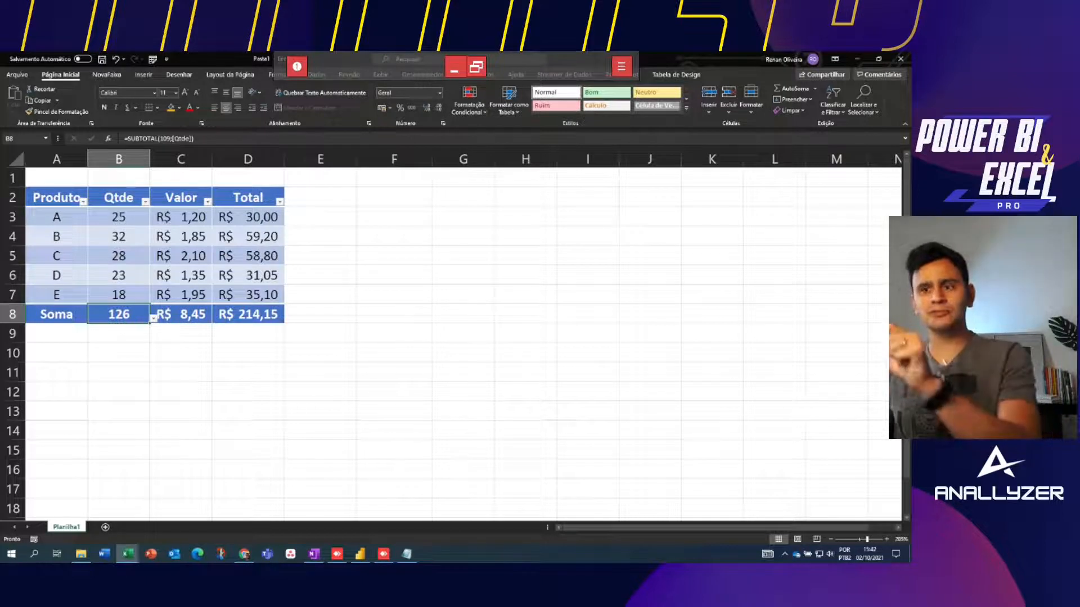
pyautogui.click(118, 237)
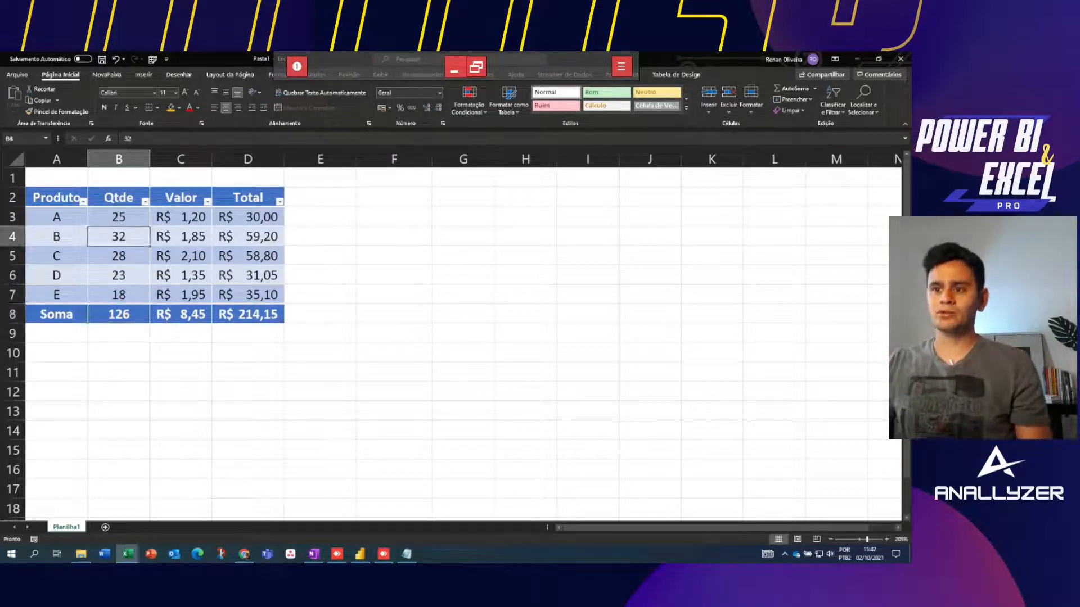
pyautogui.click(119, 255)
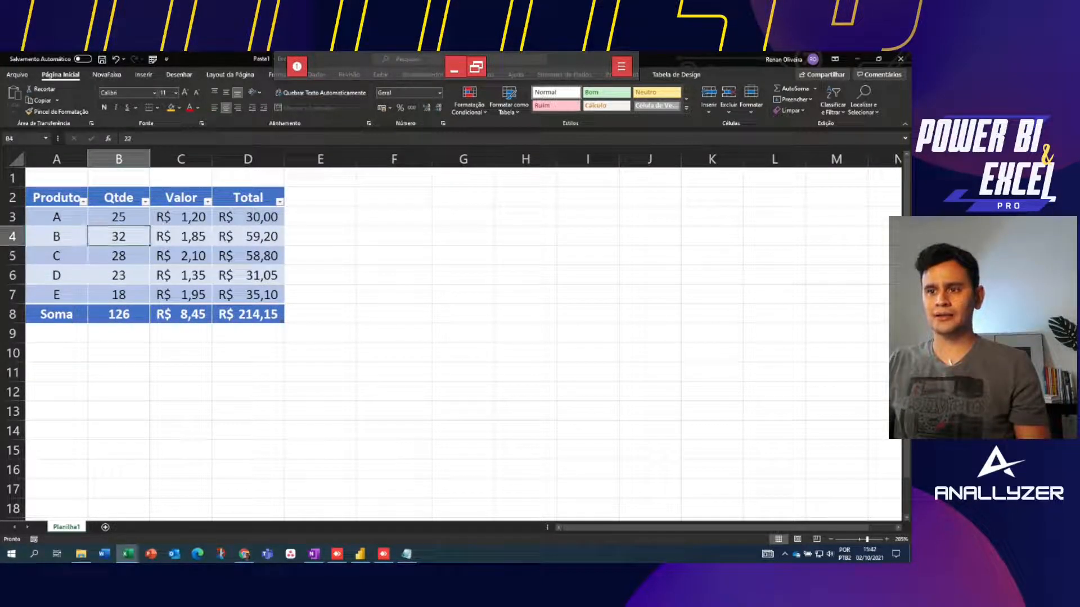
# Apply Barras de Dados via Análise Rápida to the Qtde and Total values
pyautogui.rightClick(120, 250)
pyautogui.click(156, 412)
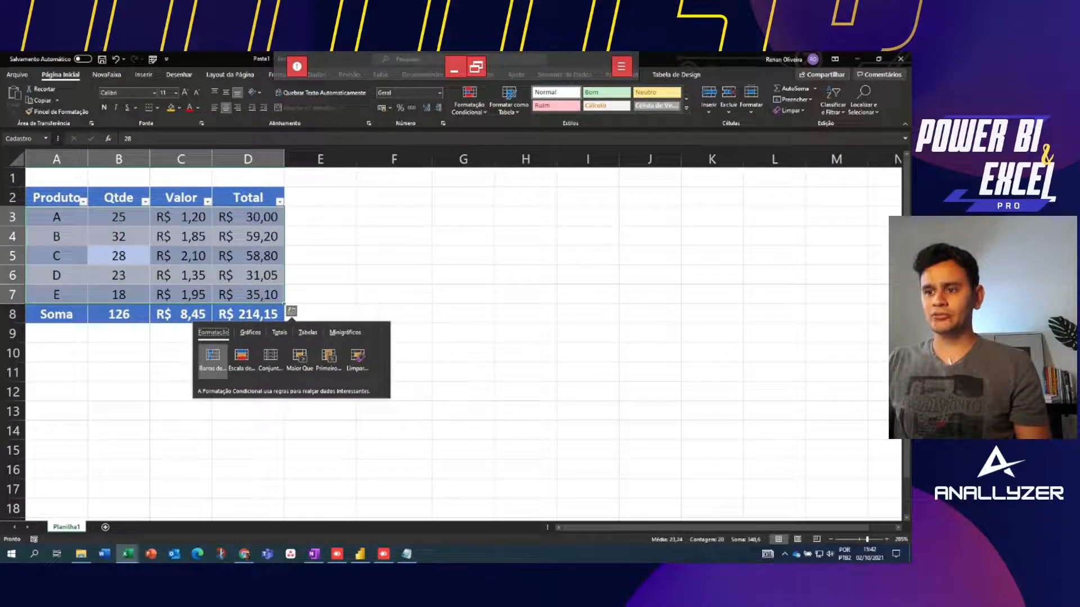
pyautogui.click(212, 359)
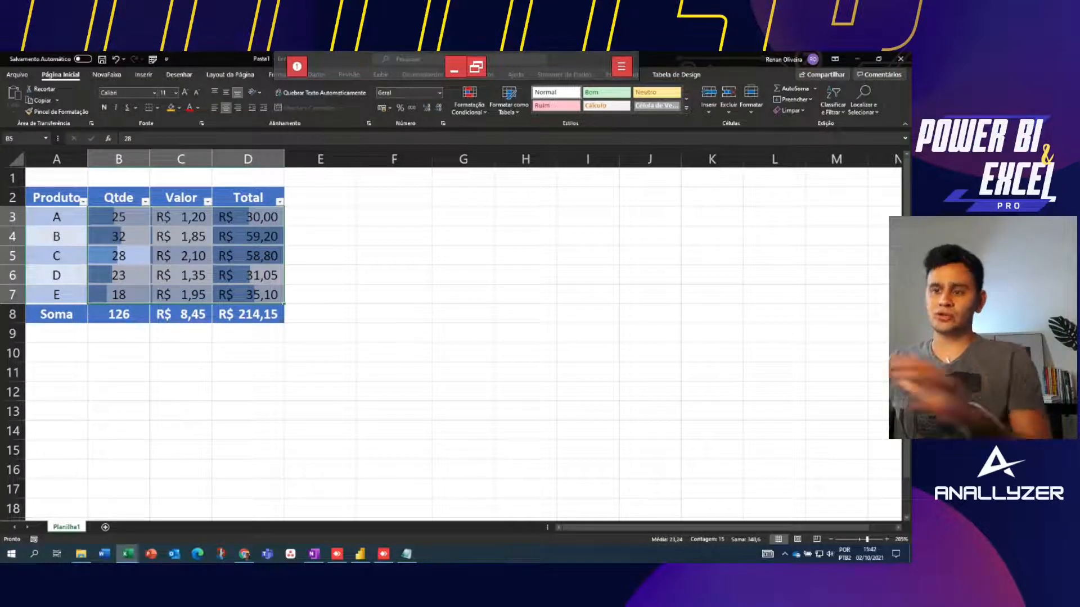
pyautogui.click(119, 334)
# Step through the quantity and Total cells to compare the data bar lengths
pyautogui.click(118, 217)
pyautogui.press('Down')
pyautogui.press('Down')
pyautogui.press('Down')
pyautogui.press('Down')
pyautogui.press('Up')
pyautogui.press('Up')
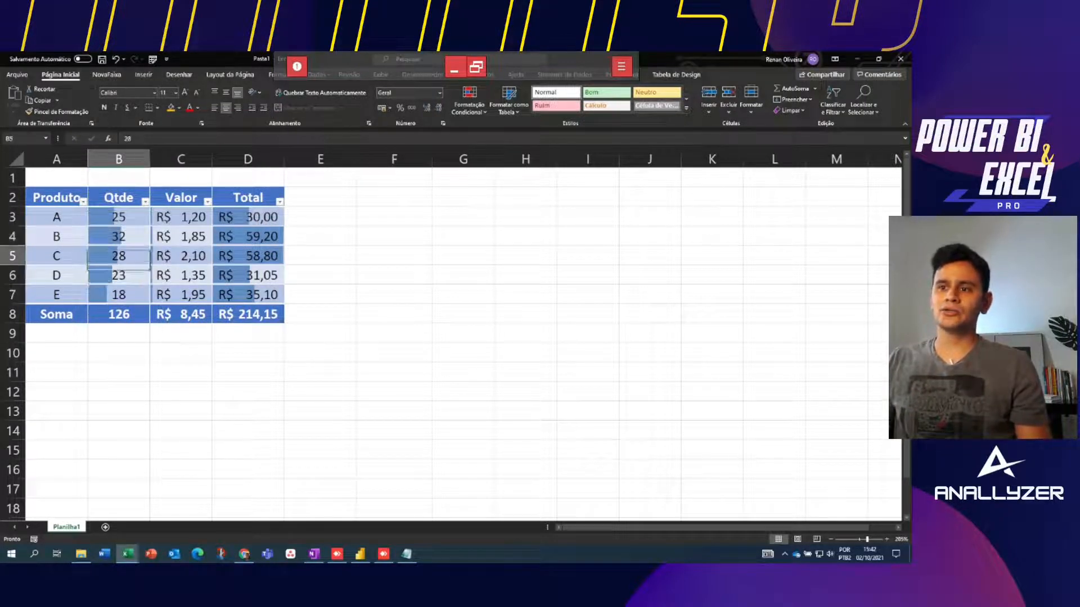
pyautogui.press('Up')
pyautogui.press('Up')
pyautogui.press('Down')
pyautogui.press('Down')
pyautogui.press('Right')
pyautogui.press('Right')
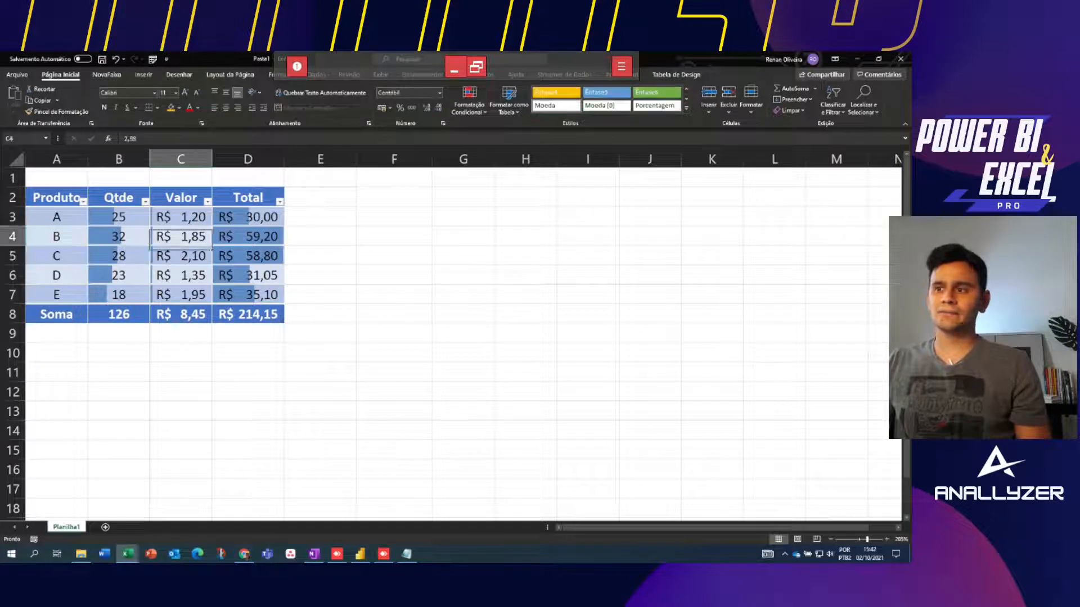
pyautogui.press('Right')
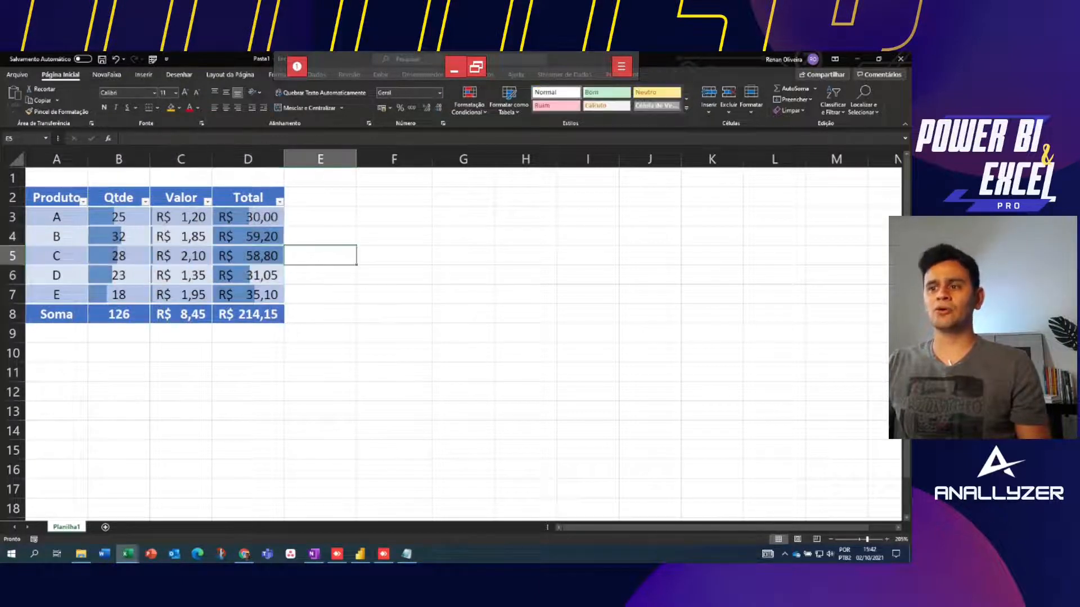